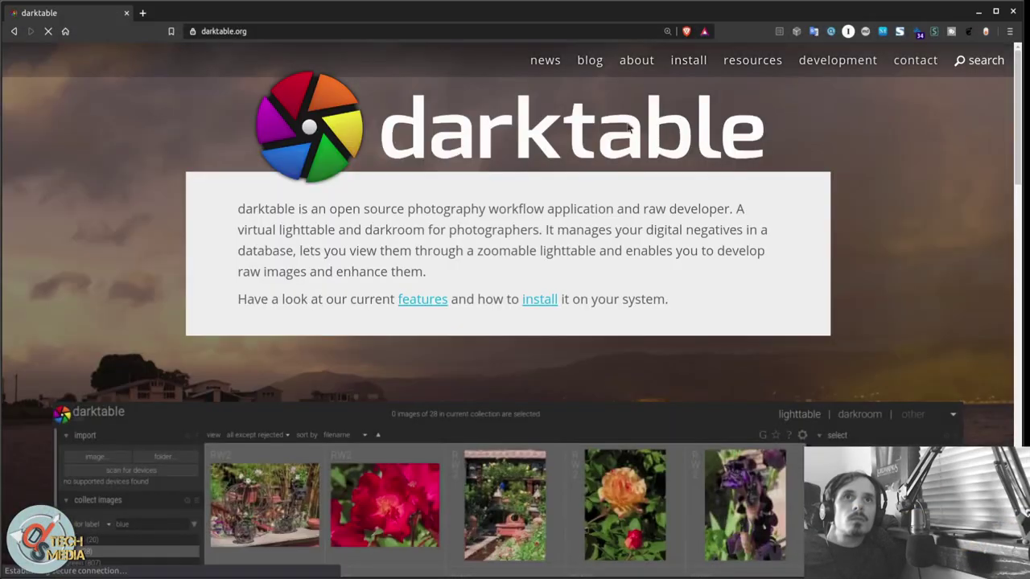
Read the darktable.org home page, highlighting the real-world-problems phrase and the powerful paragraph
scroll(602, 187, down, 10)
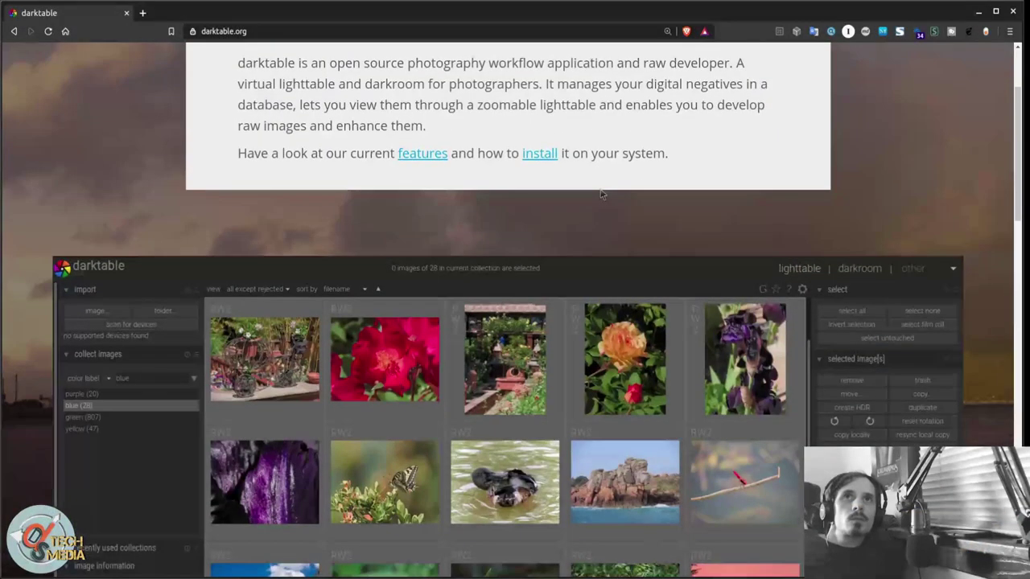
scroll(601, 187, down, 4)
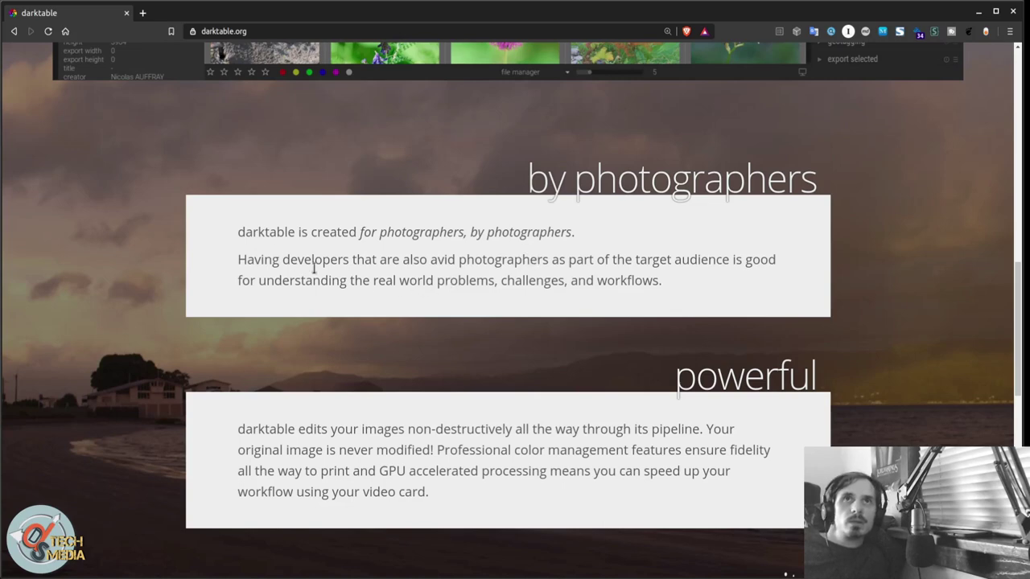
drag(362, 280, 605, 281)
scroll(579, 277, down, 2)
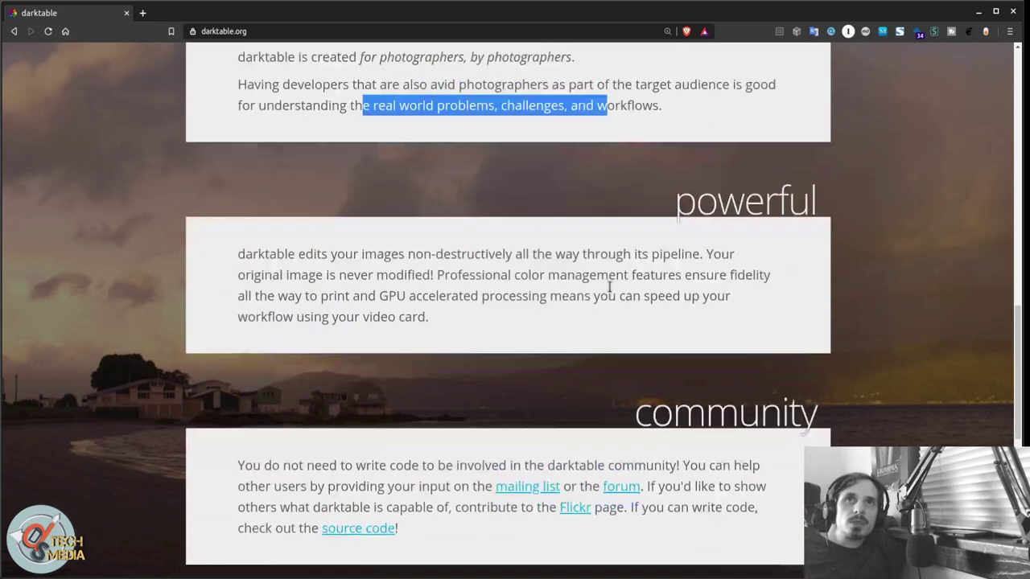
drag(238, 255, 441, 320)
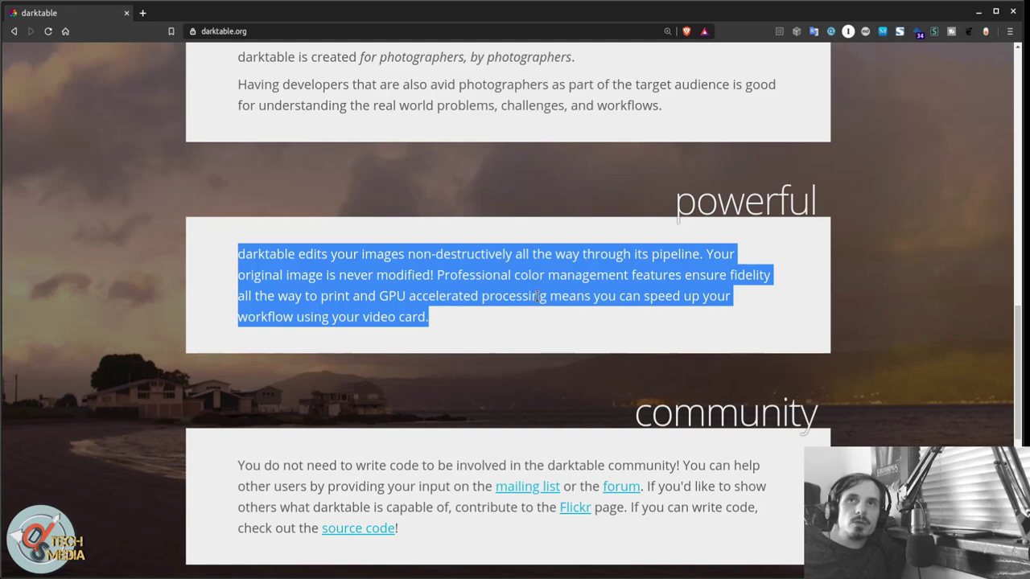
scroll(539, 293, down, 3)
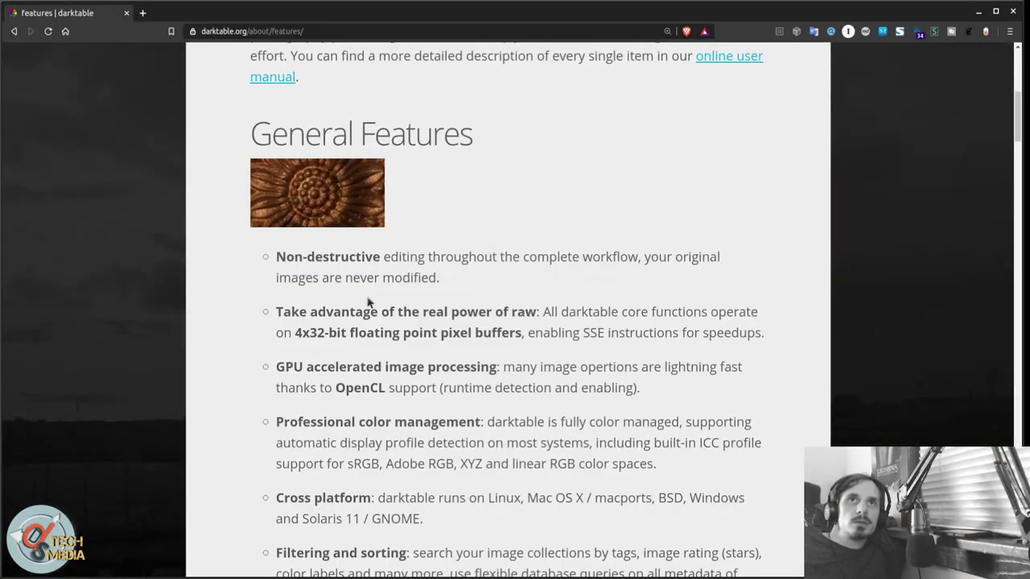
Scroll the General Features list down to the Modules heading, then go back to News
scroll(386, 281, down, 1)
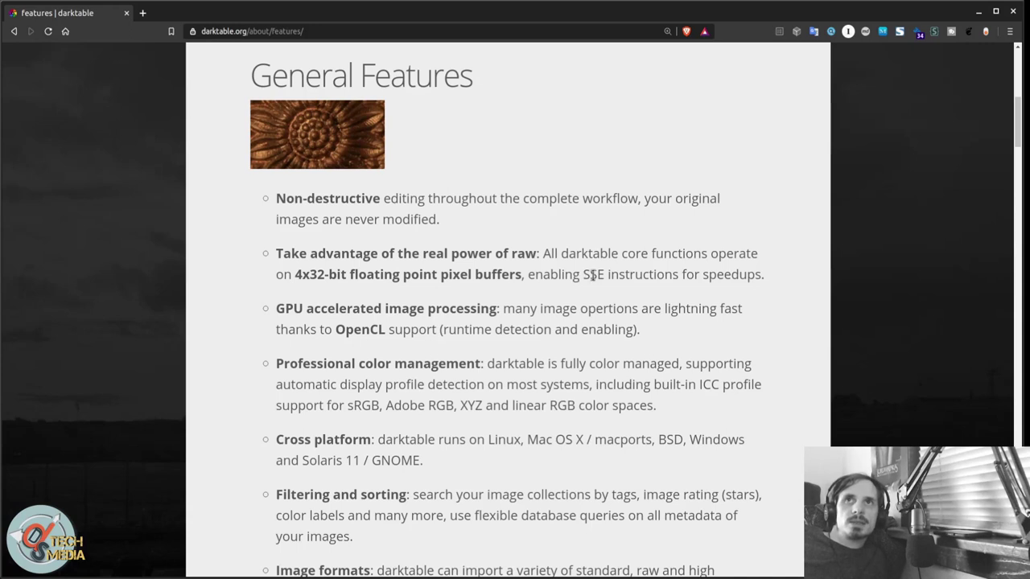
scroll(403, 245, down, 1)
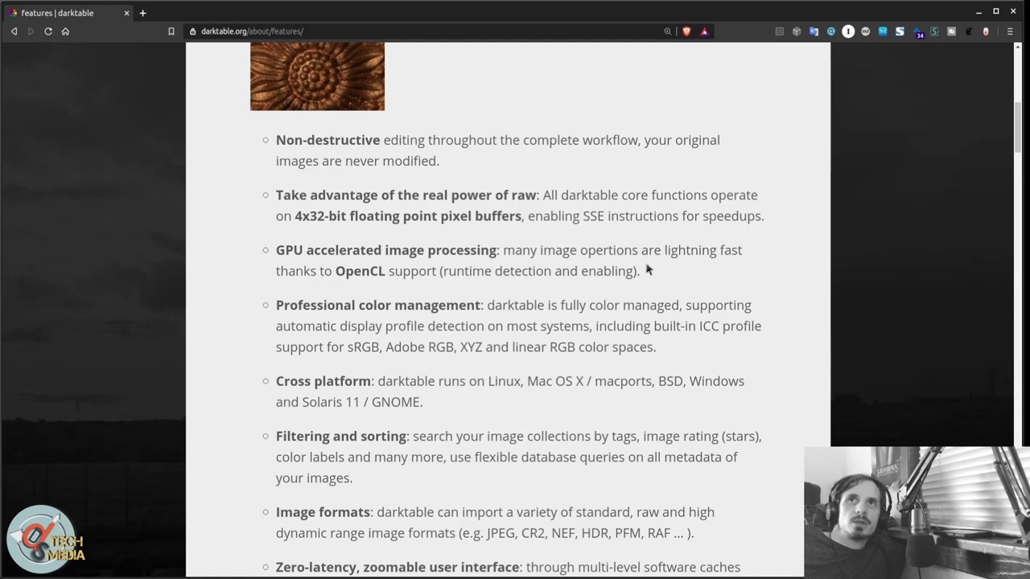
scroll(452, 274, down, 1)
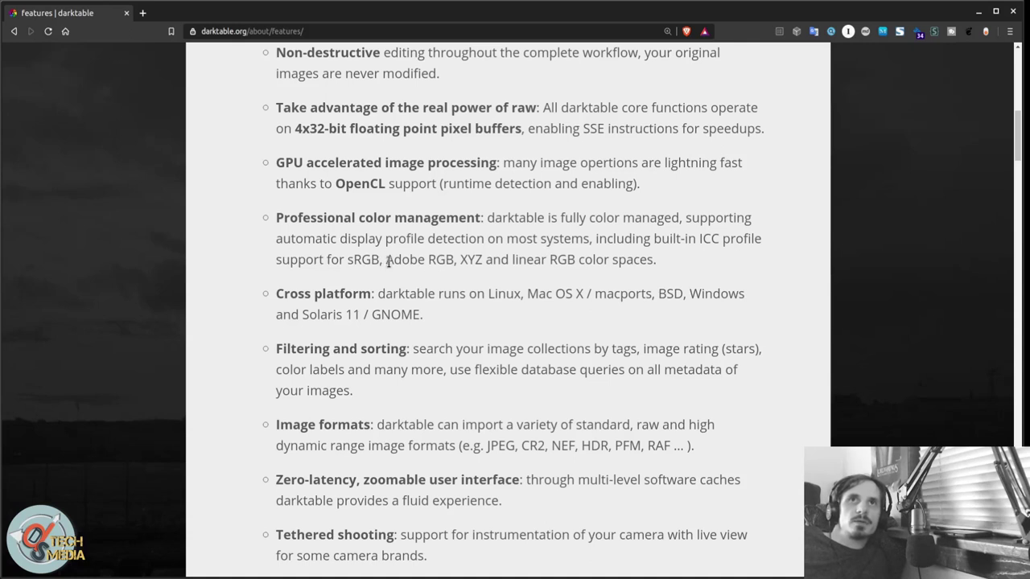
scroll(433, 268, down, 1)
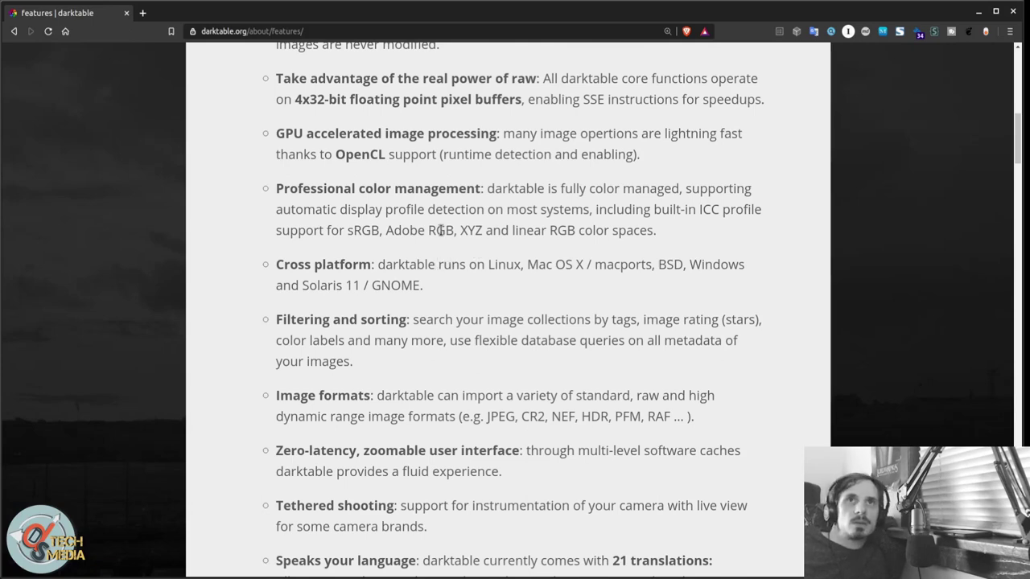
scroll(475, 241, down, 2)
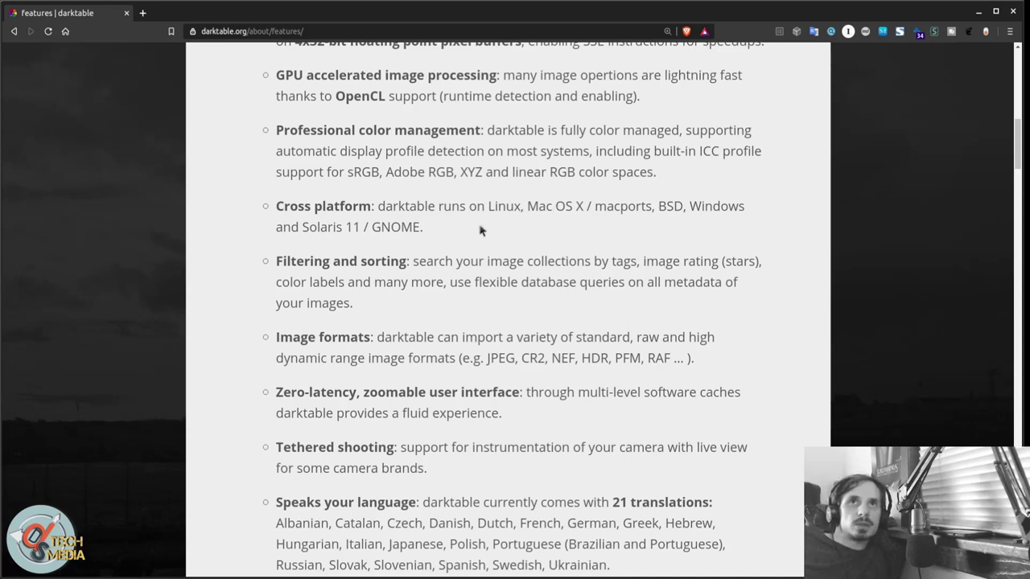
scroll(439, 231, down, 2)
scroll(326, 197, down, 3)
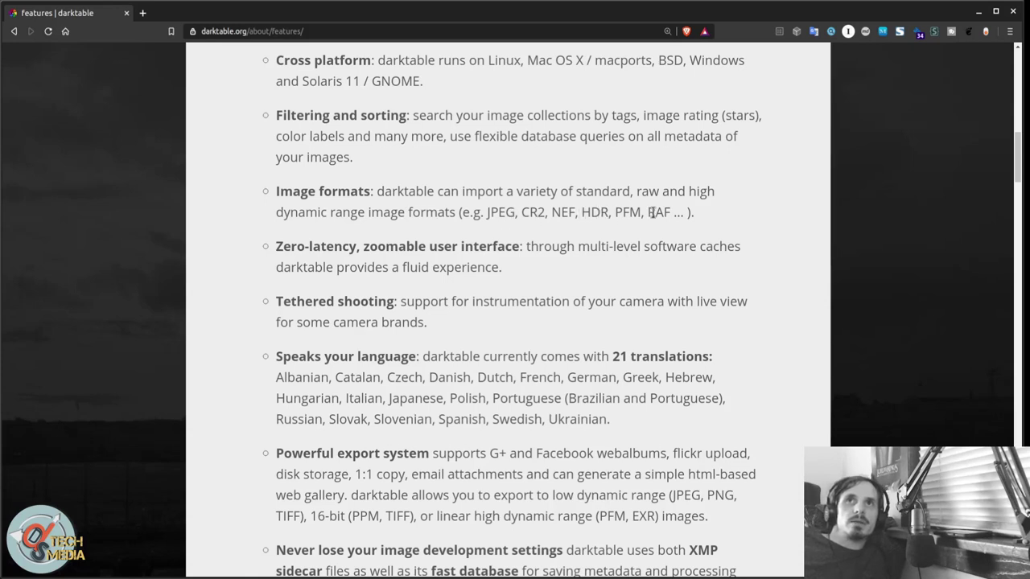
scroll(568, 233, down, 2)
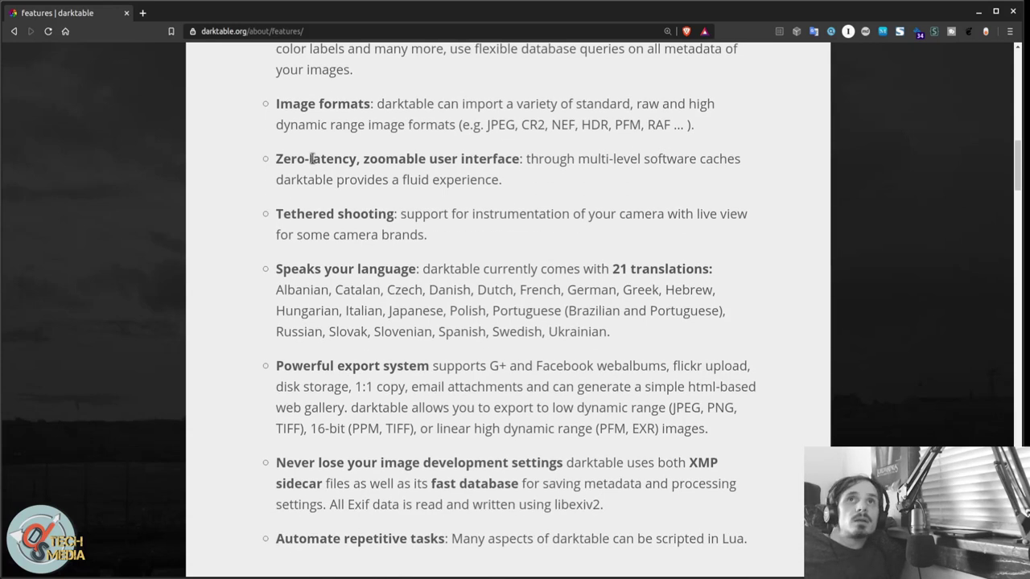
scroll(338, 171, down, 2)
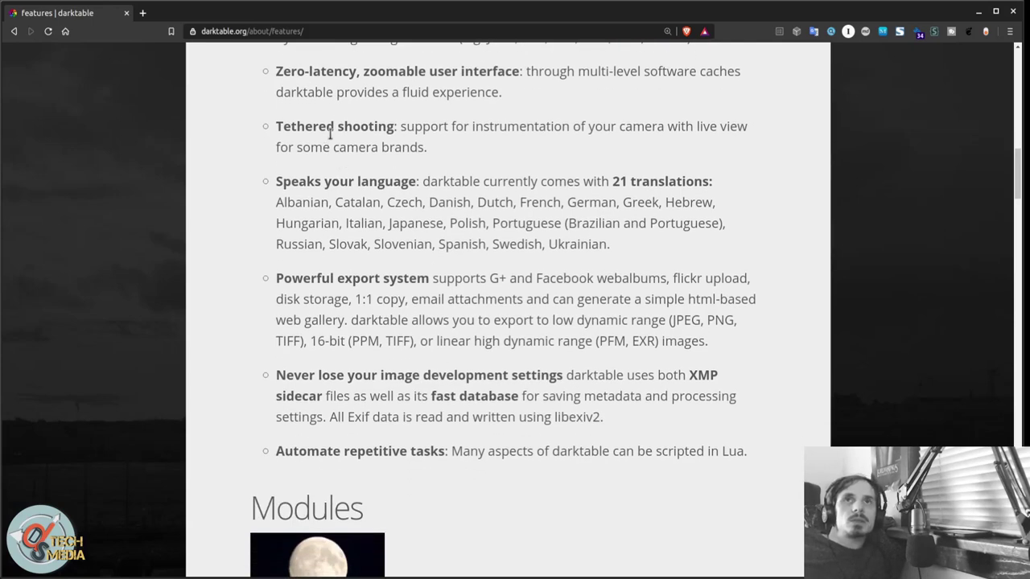
key(alt+Left)
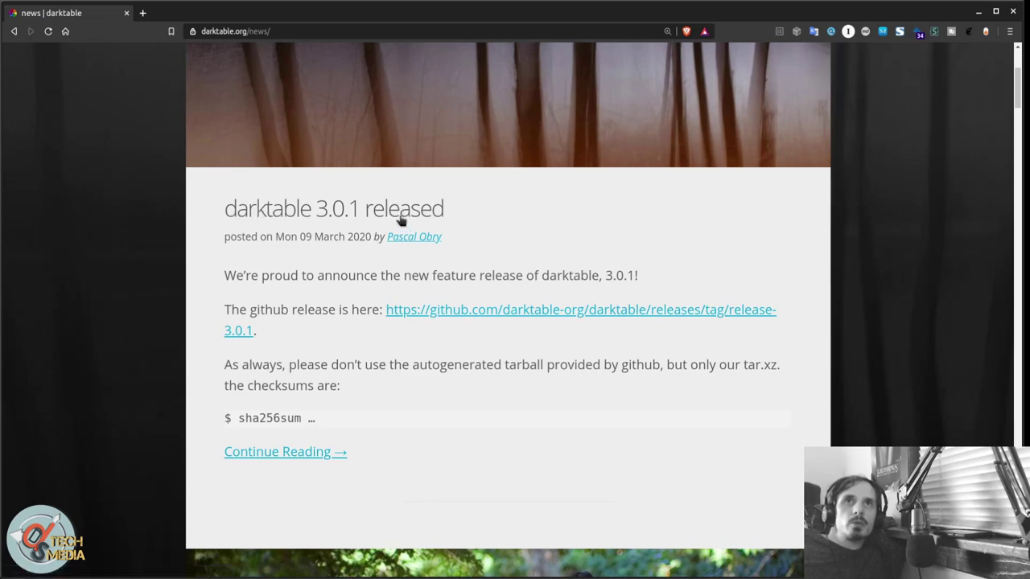
Skim the news posts, then open the install page and scroll to Choose your OS
scroll(400, 220, down, 9)
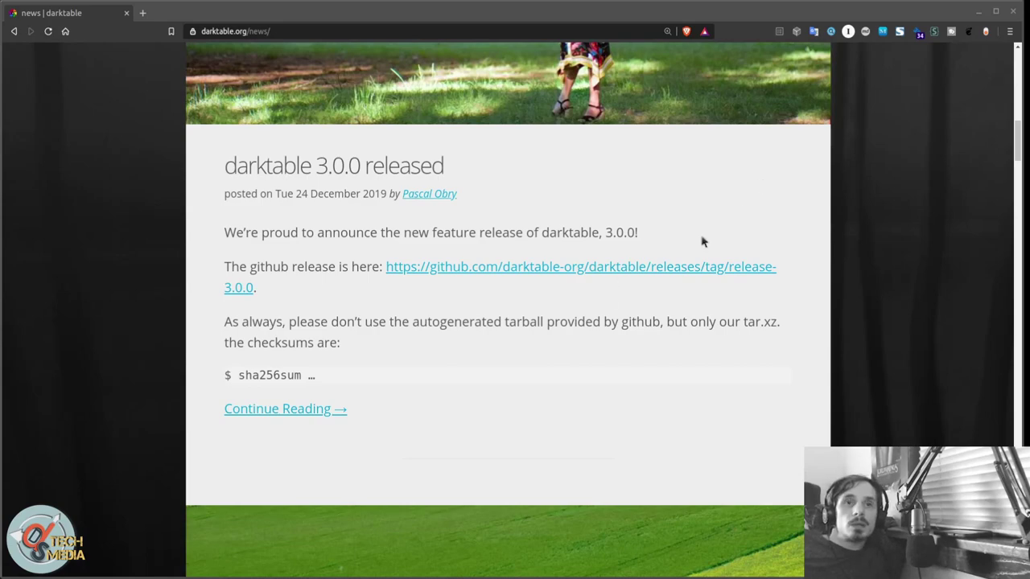
scroll(701, 241, up, 10)
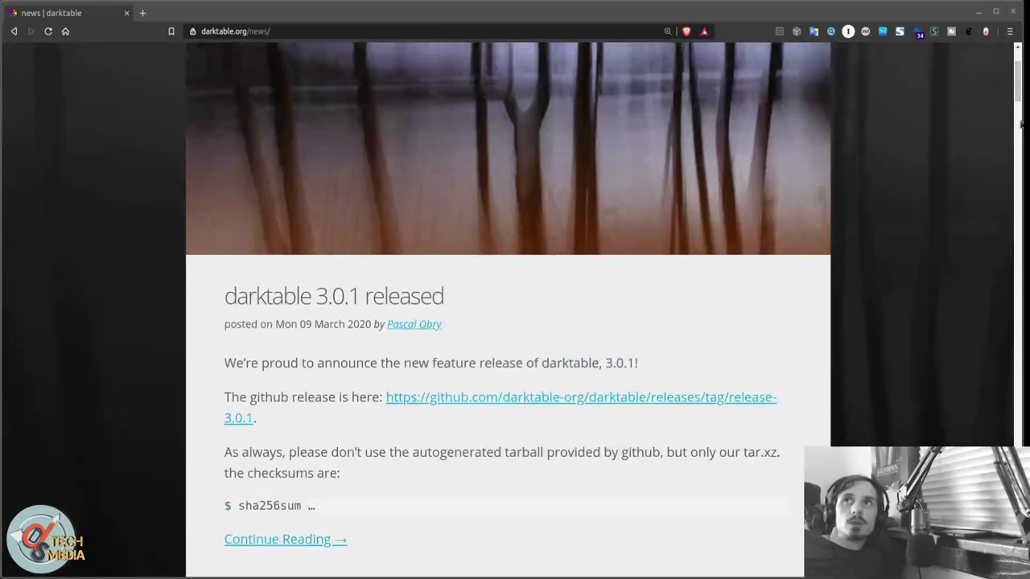
scroll(1015, 96, up, 2)
click(687, 61)
scroll(658, 97, down, 2)
scroll(658, 97, down, 3)
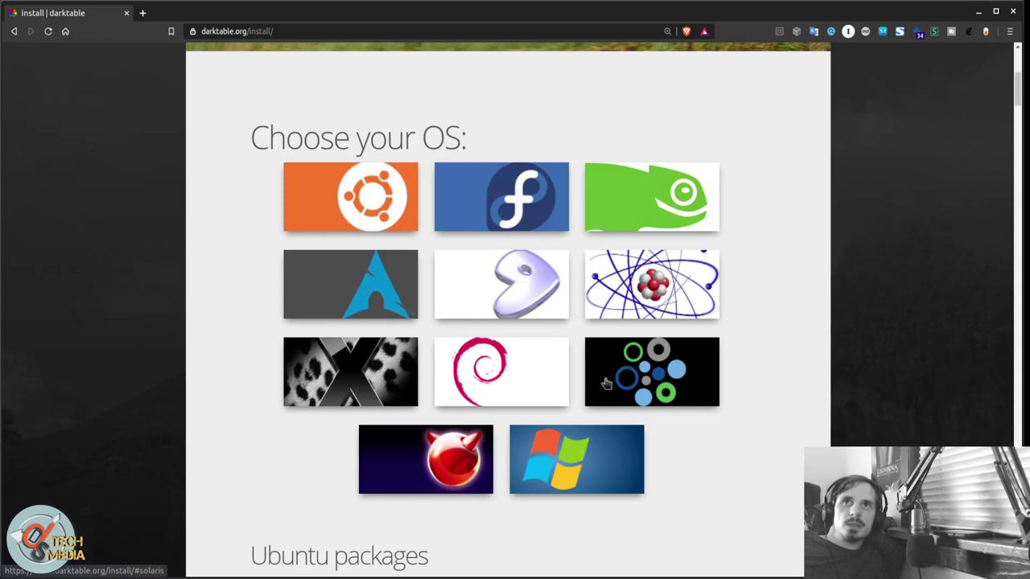
Scroll through the install page's package and build-from-source sections
scroll(552, 476, down, 3)
scroll(665, 363, down, 3)
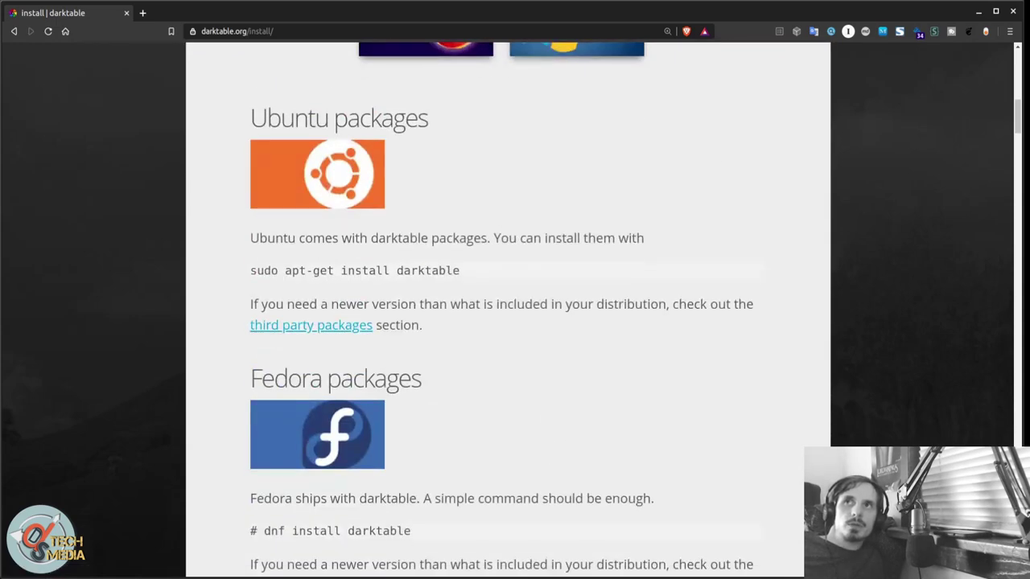
scroll(363, 236, down, 15)
scroll(360, 232, down, 3)
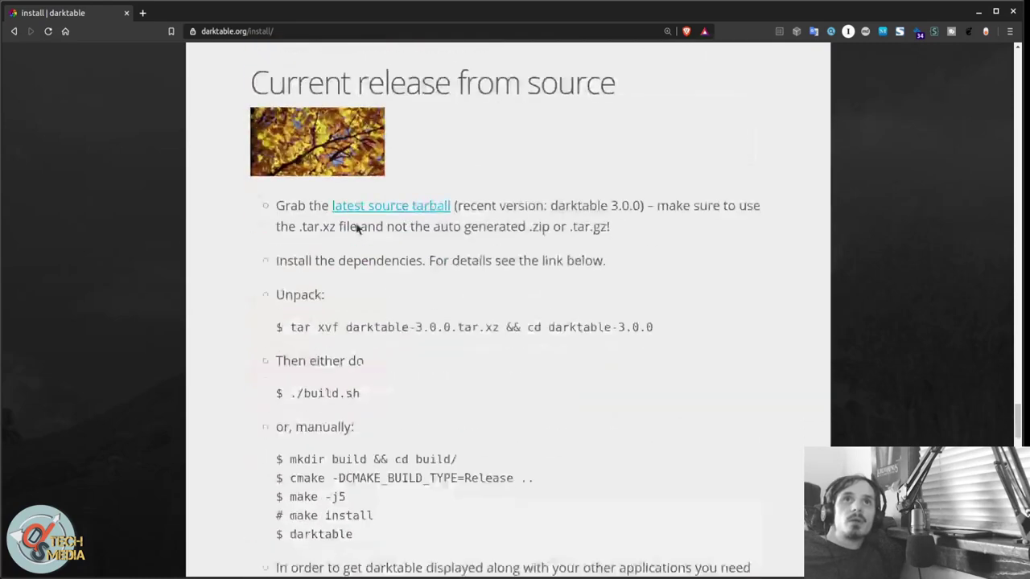
scroll(358, 229, down, 13)
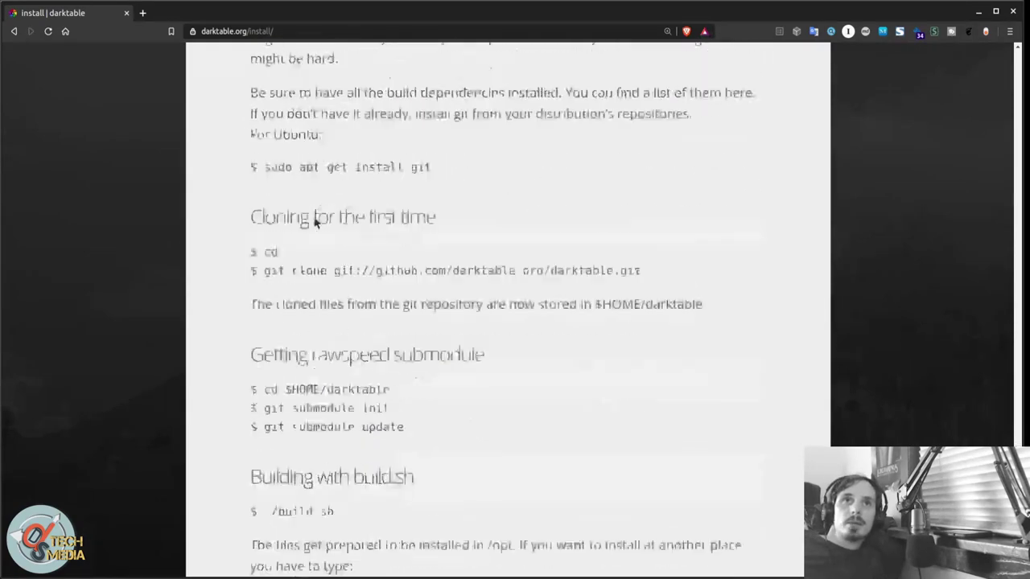
scroll(315, 223, down, 10)
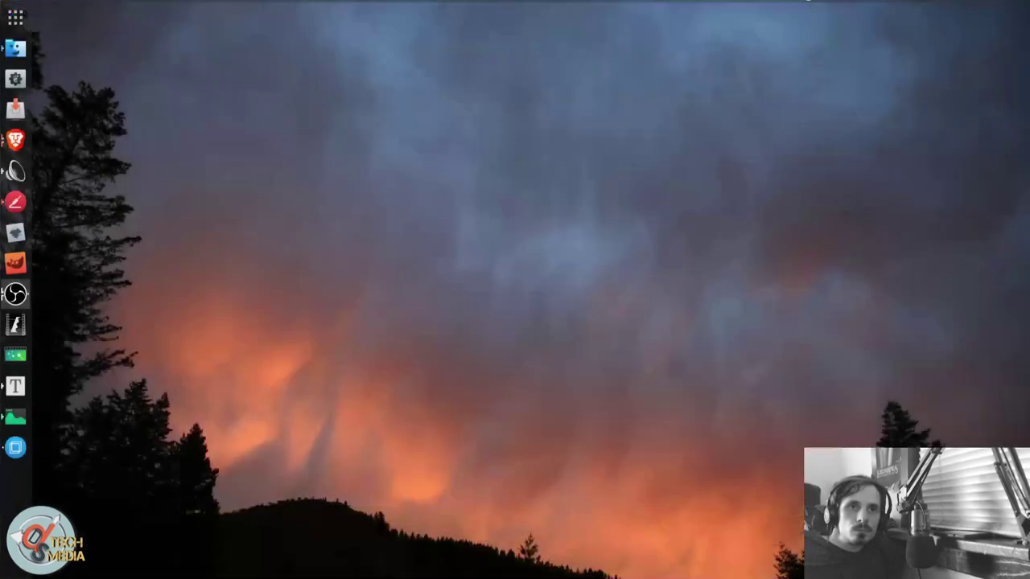
Launch darktable, switch to the darkroom, and dismiss the About dialog showing version 3.0.0
key(ctrl+space)
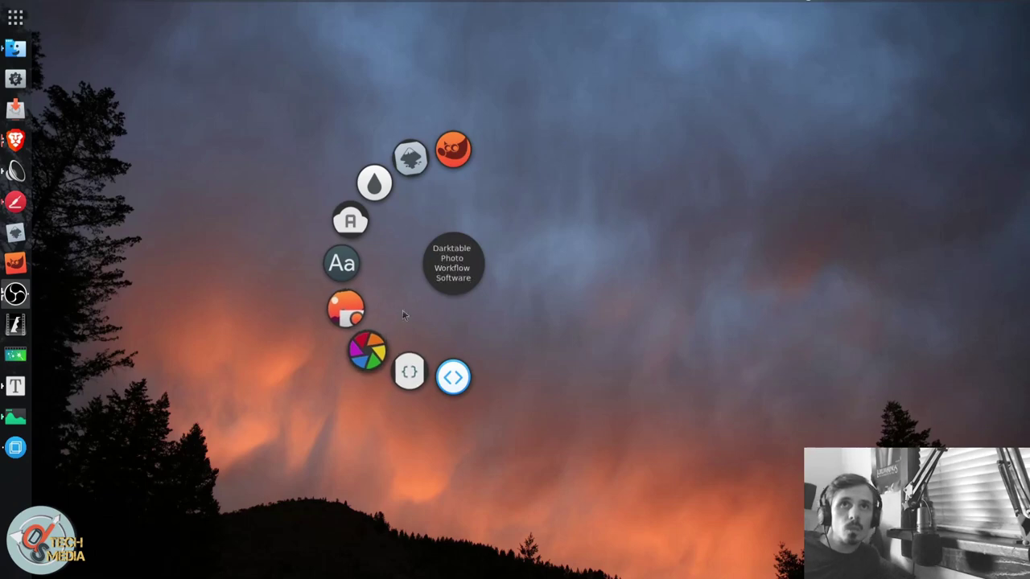
click(393, 316)
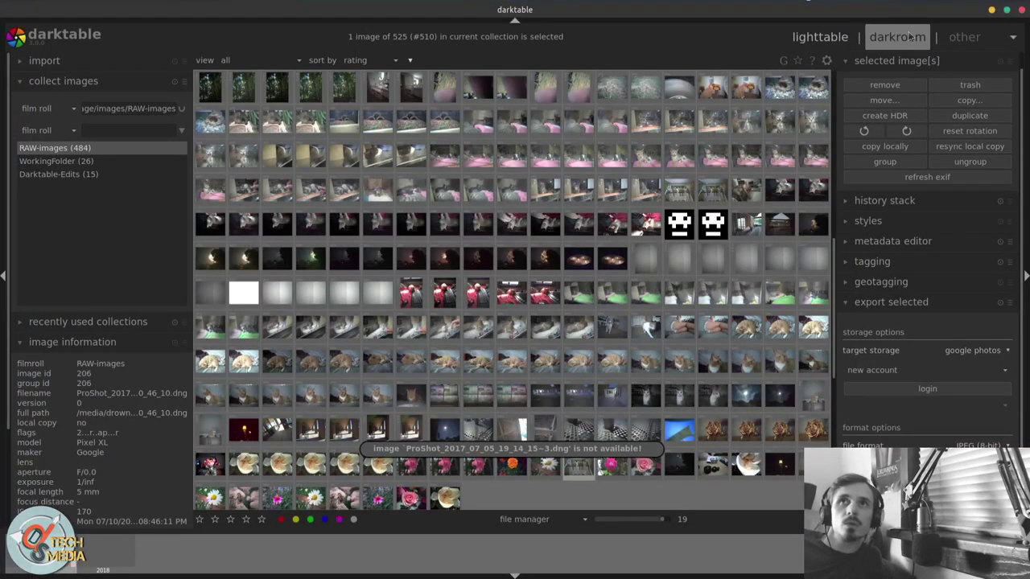
click(909, 36)
drag(498, 336, 532, 338)
click(618, 214)
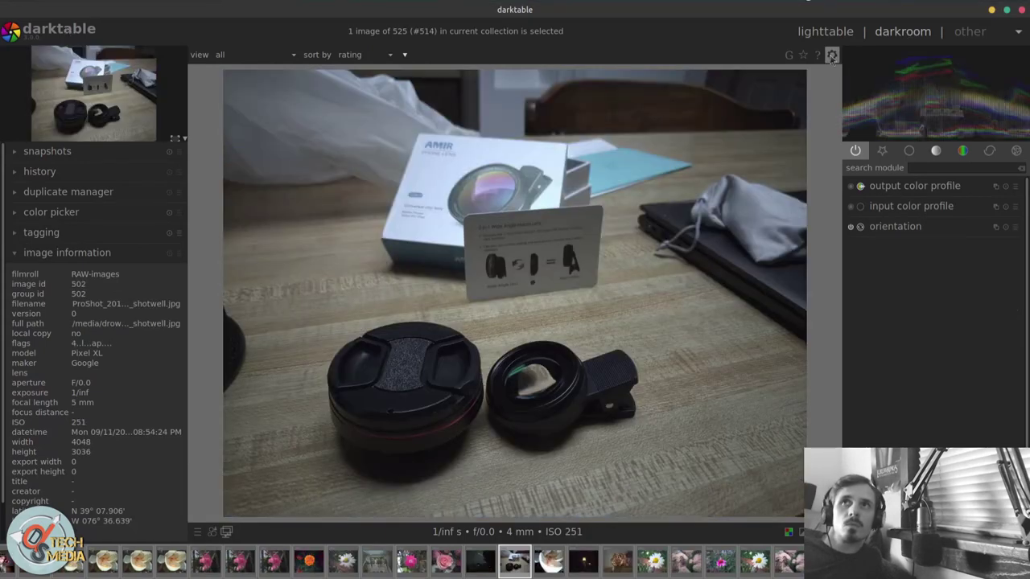
In GUI preferences, switch the interface theme to darktable-elegant-dark
click(832, 54)
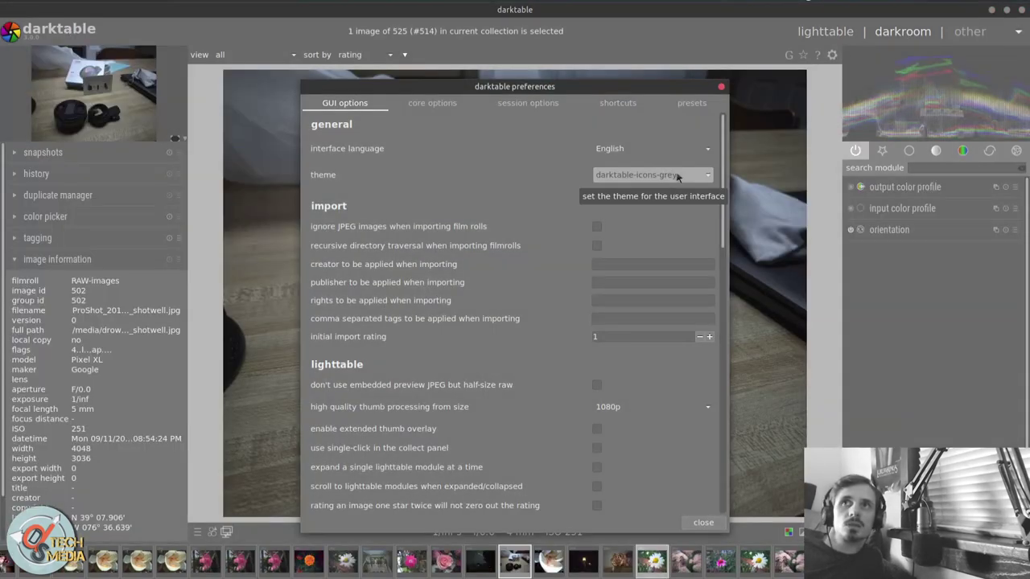
scroll(678, 177, up, 3)
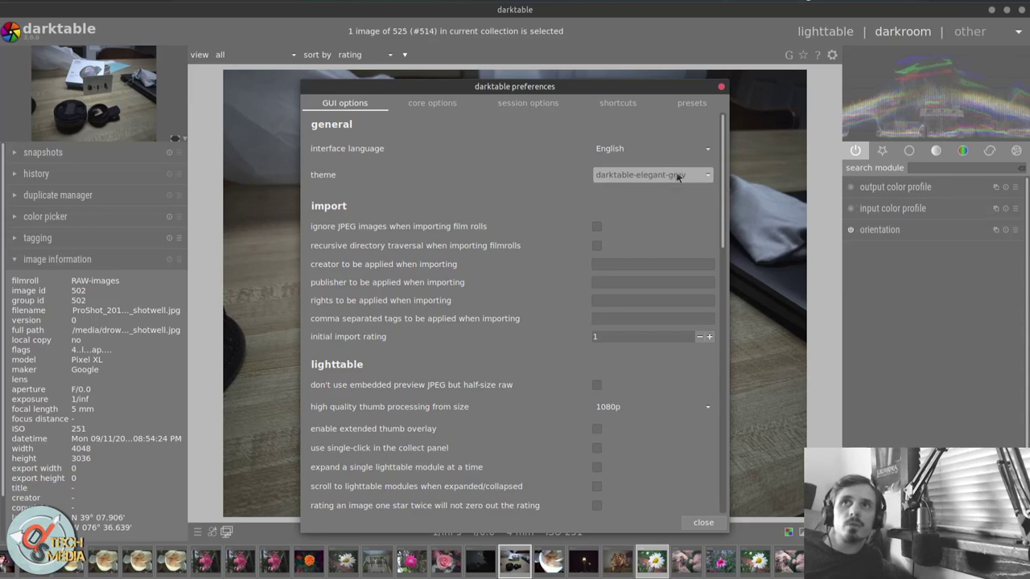
scroll(678, 177, down, 2)
click(677, 177)
click(663, 63)
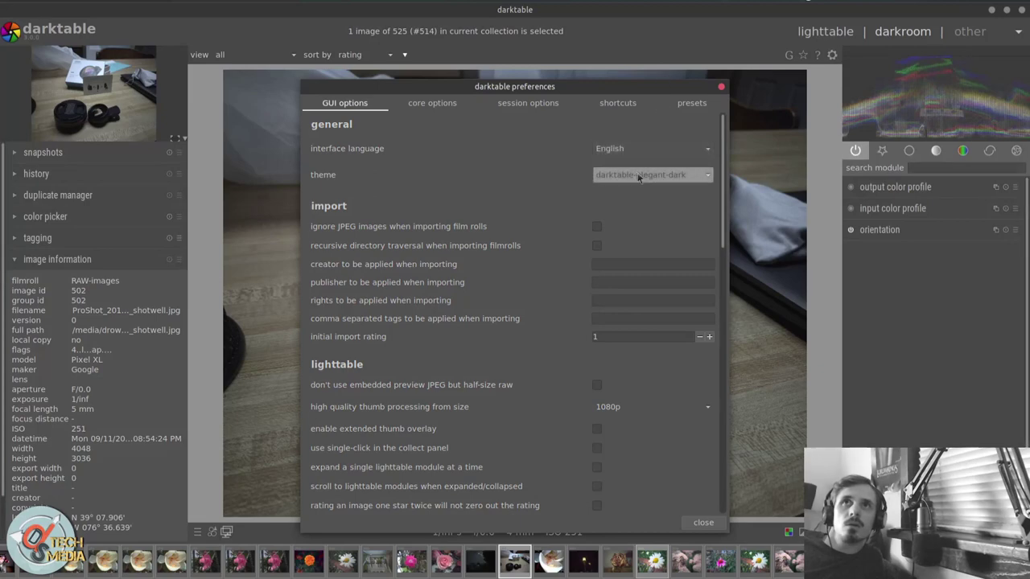
Compare the theme variants, then settle on the darktable-icons theme
scroll(639, 183, down, 4)
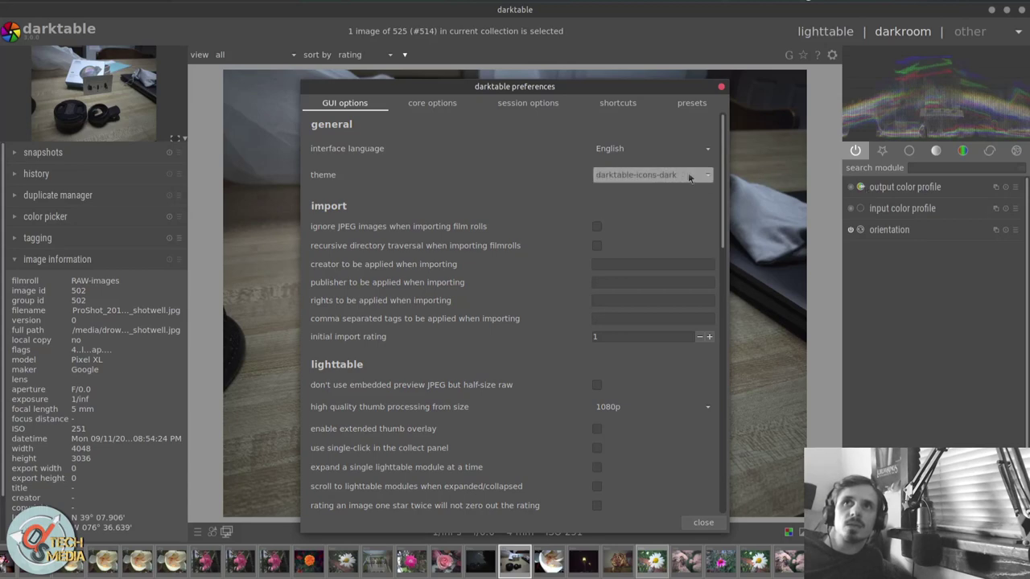
scroll(683, 178, up, 1)
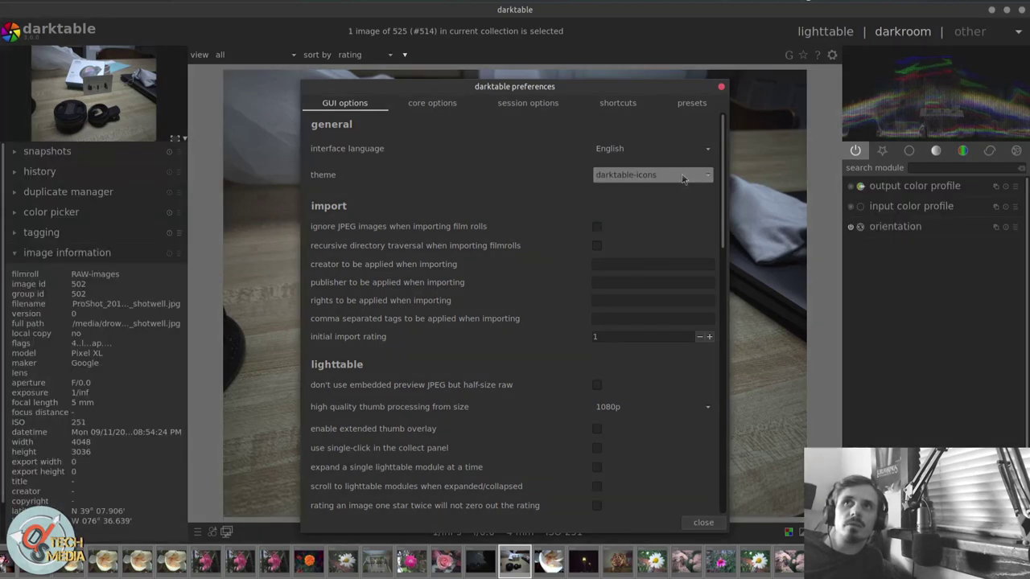
scroll(682, 179, down, 2)
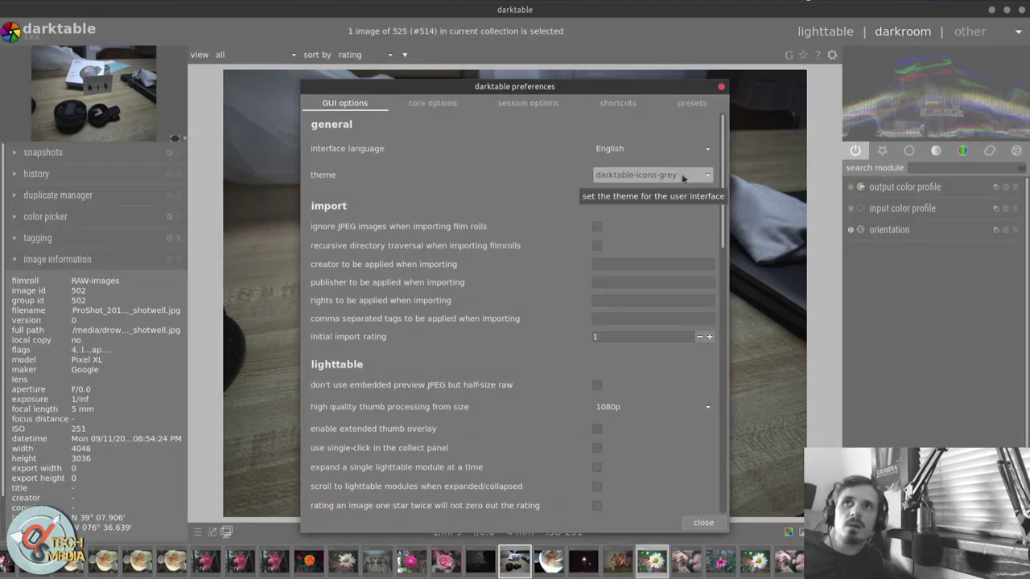
scroll(682, 179, up, 1)
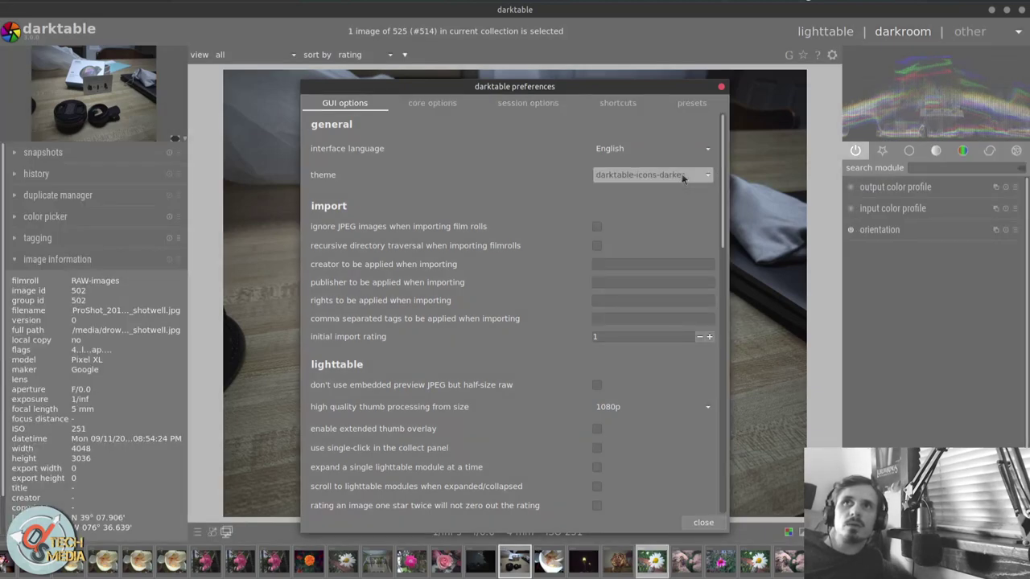
click(681, 174)
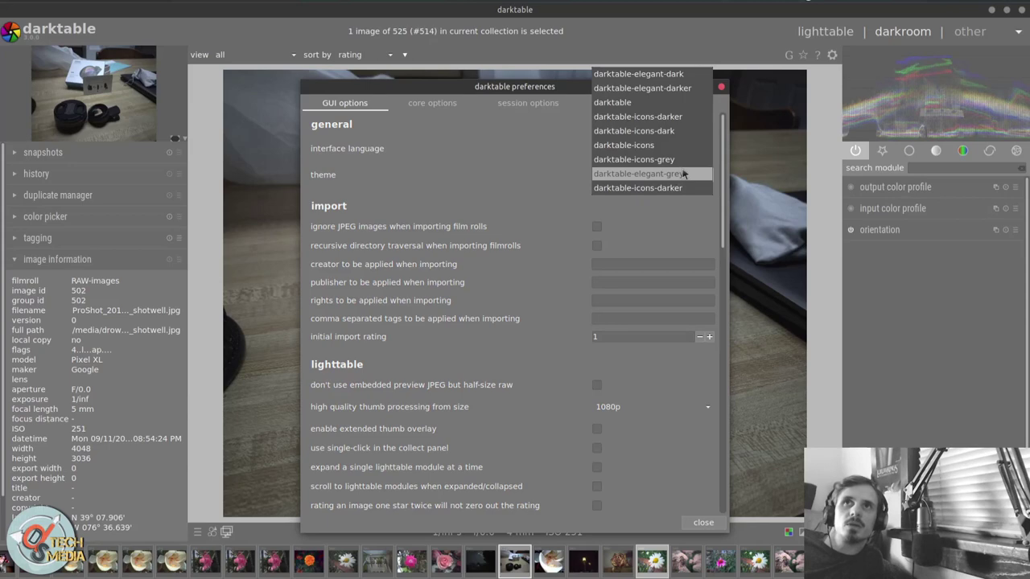
click(681, 152)
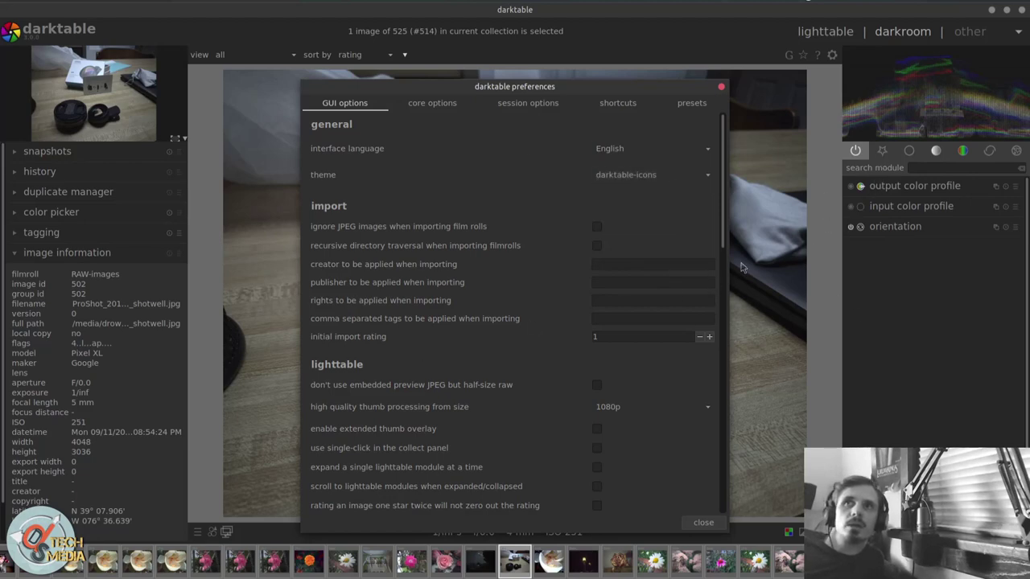
scroll(463, 351, down, 15)
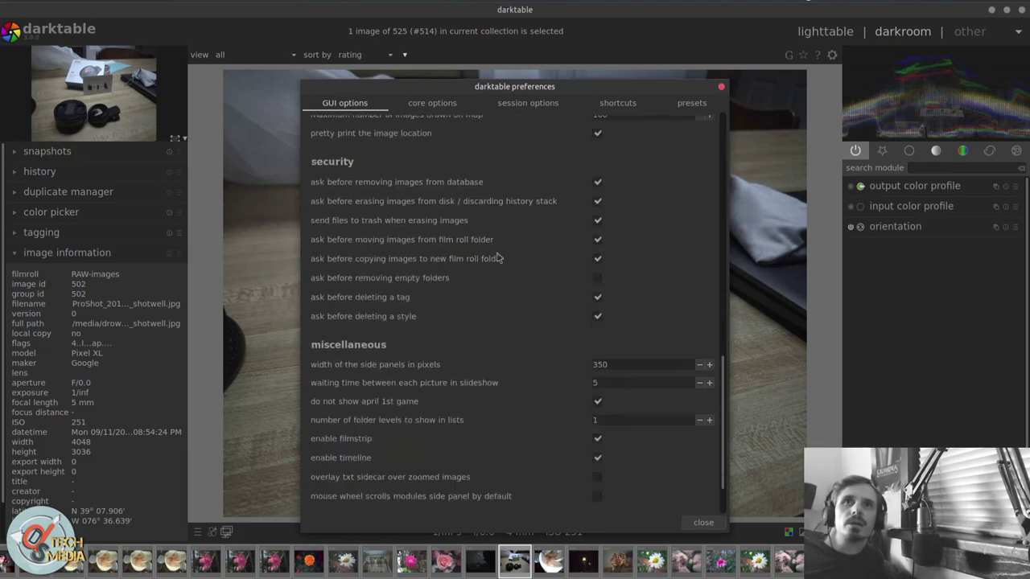
Keep the default OpenCL scheduling profile in core options, glance at shortcuts, and close preferences
click(439, 106)
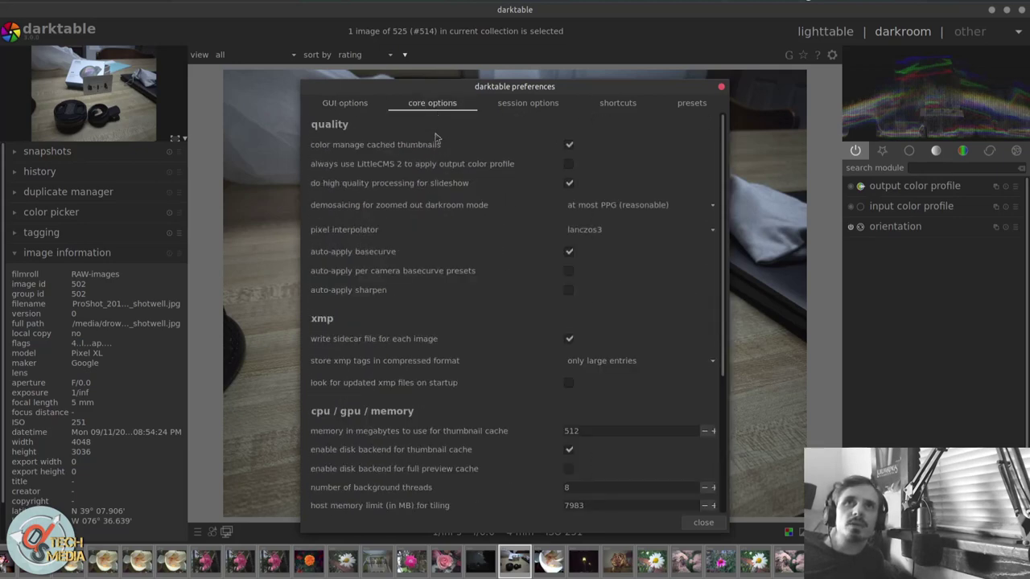
scroll(434, 187, down, 3)
scroll(433, 188, down, 2)
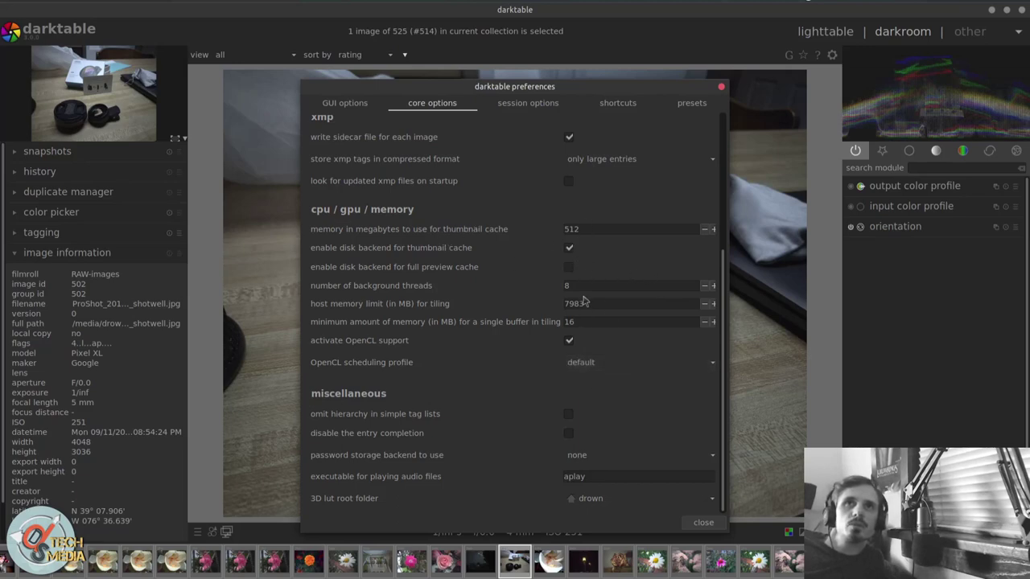
click(604, 365)
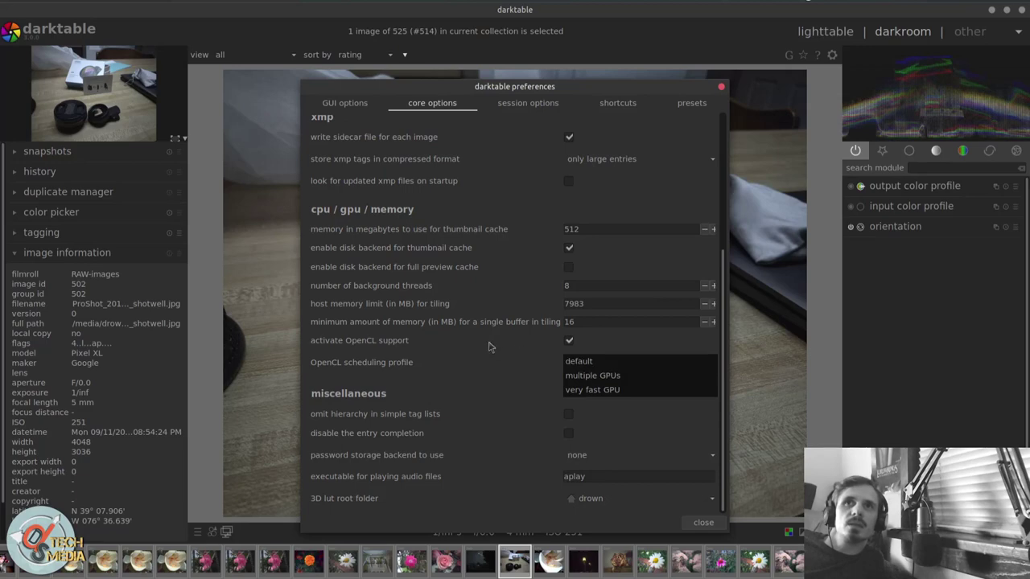
click(551, 363)
click(617, 103)
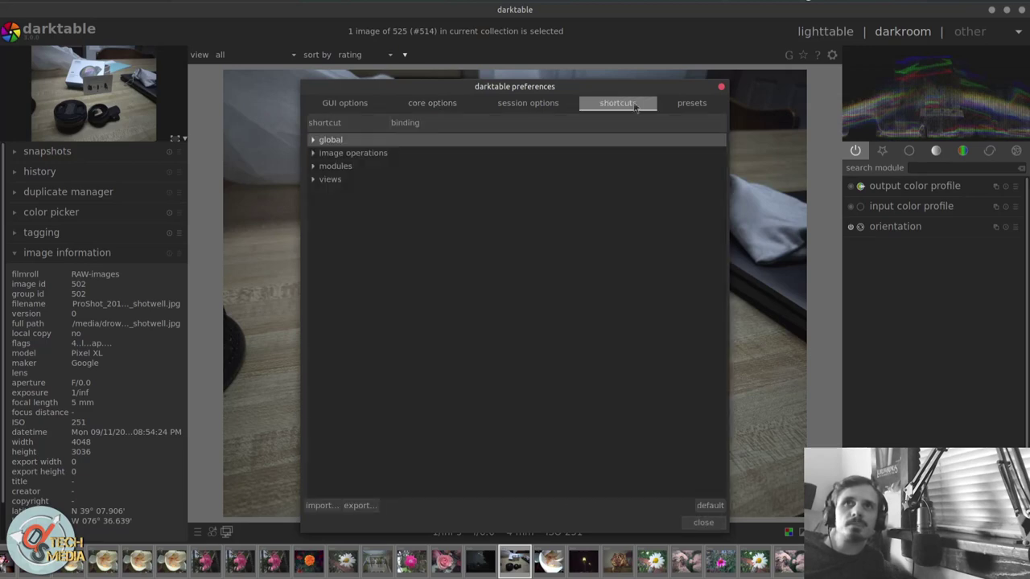
click(701, 506)
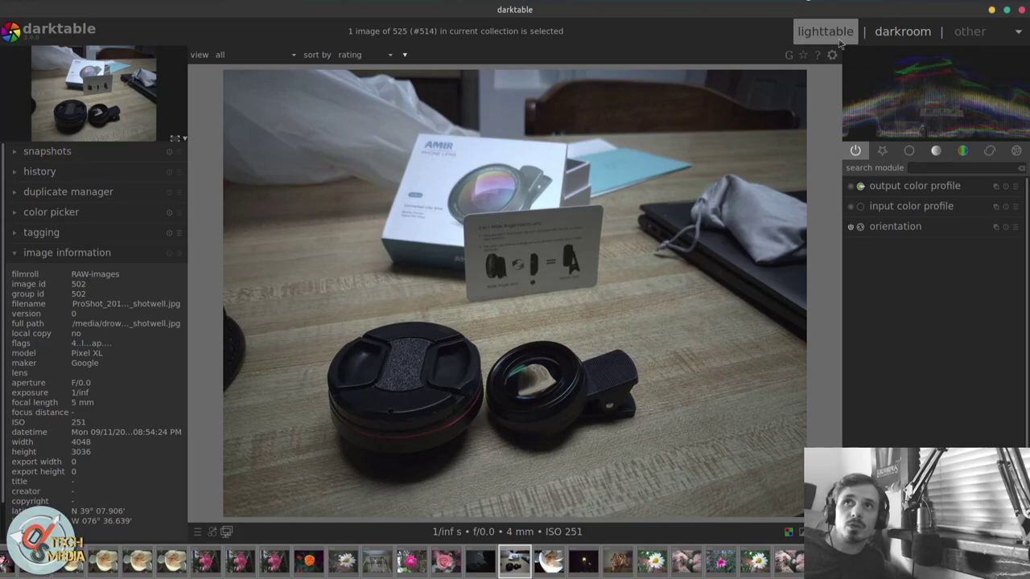
Switch to the lighttable and then to the map view
click(837, 38)
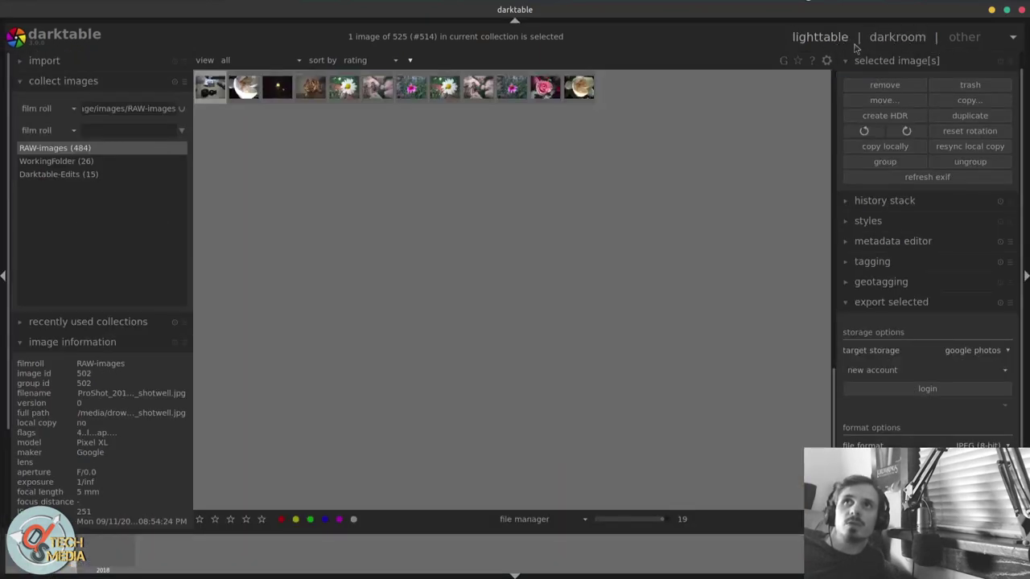
click(978, 43)
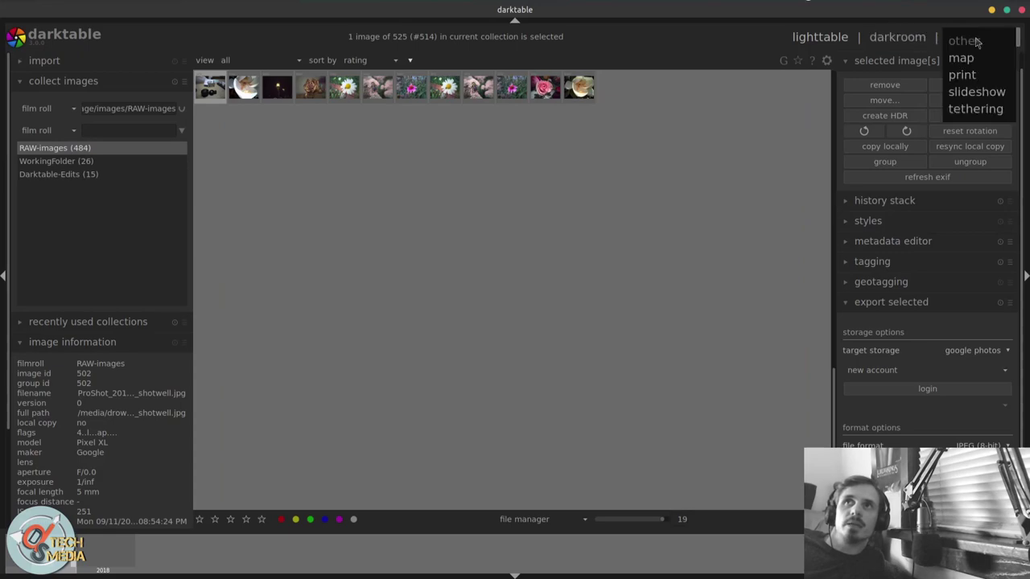
click(978, 38)
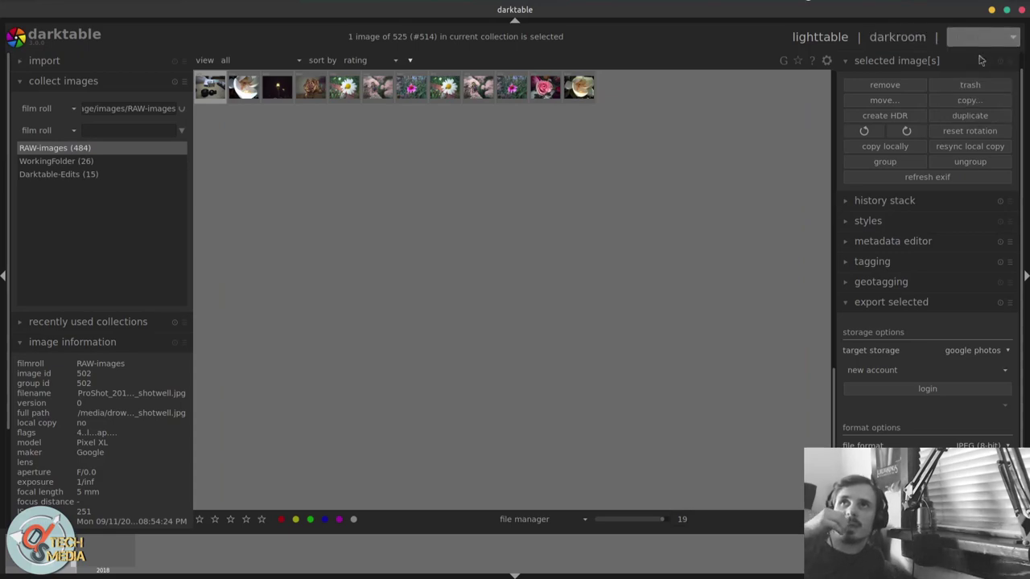
scroll(577, 207, up, 1)
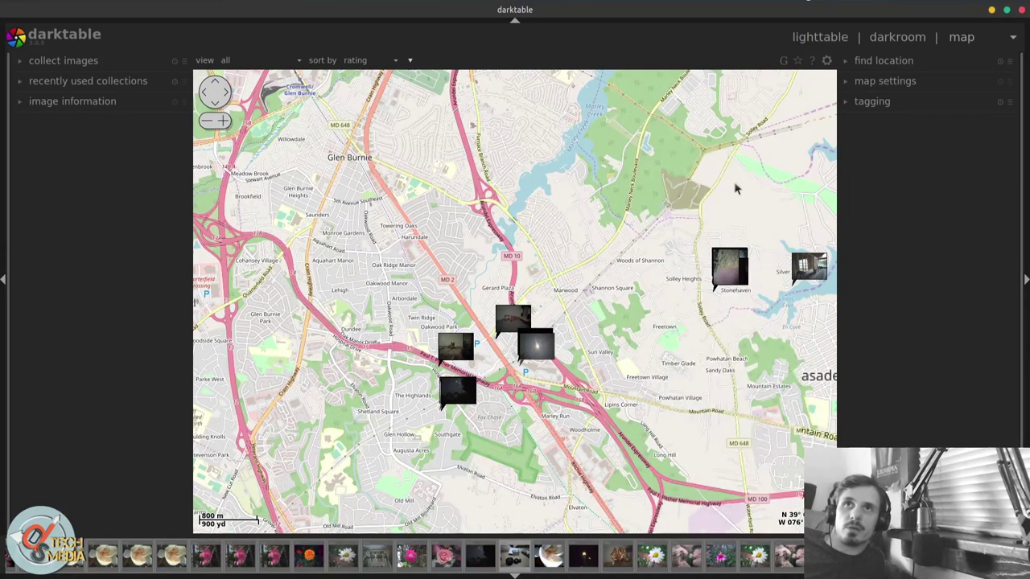
scroll(697, 206, down, 2)
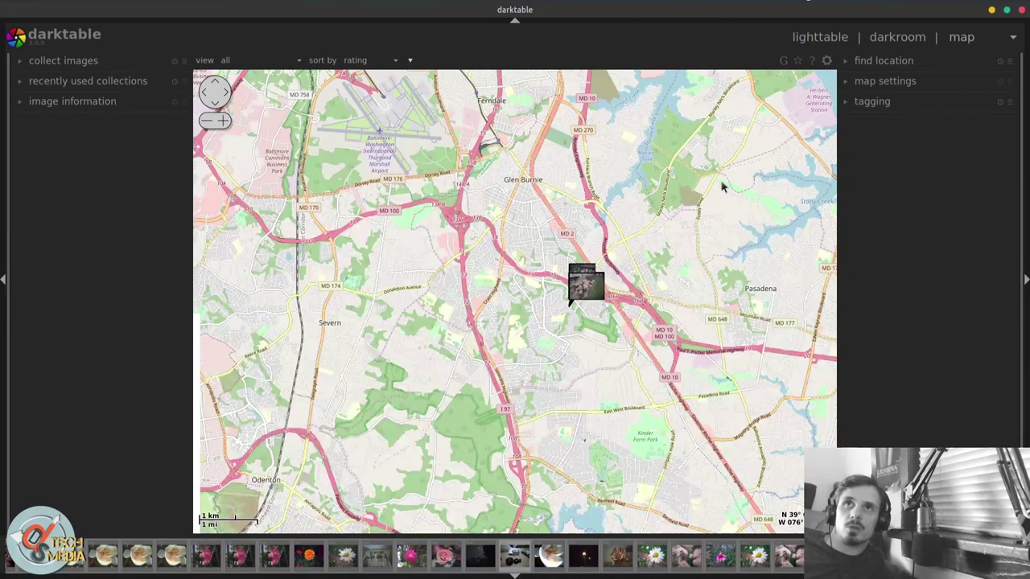
Visit the print and slideshow views, then leave the slideshow with Escape
click(967, 60)
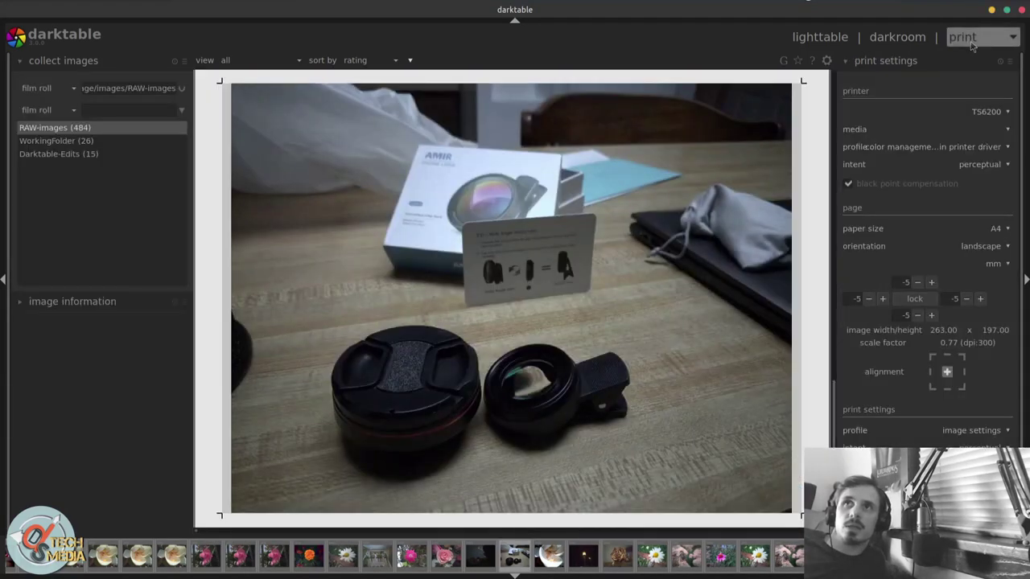
click(971, 46)
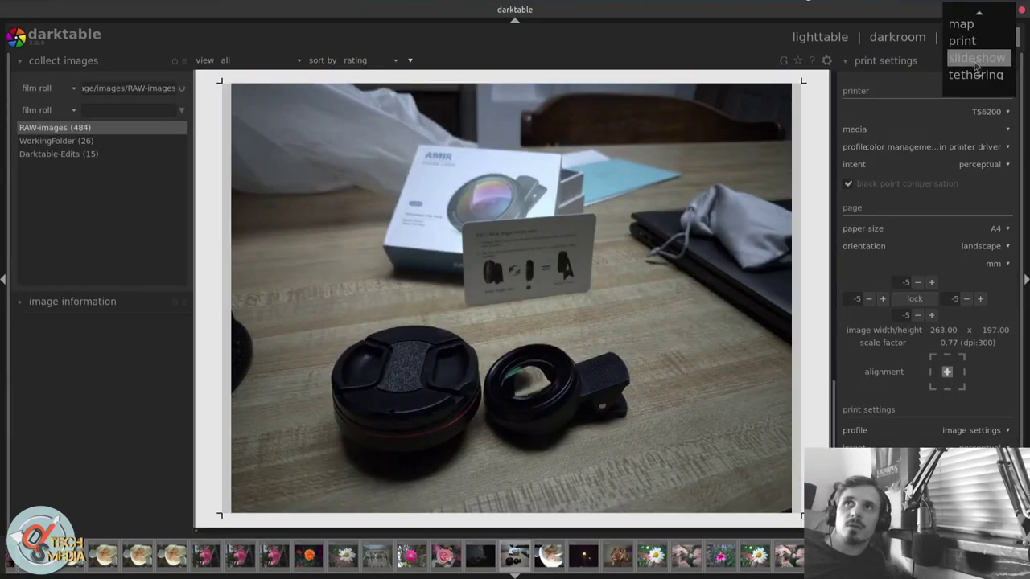
click(976, 60)
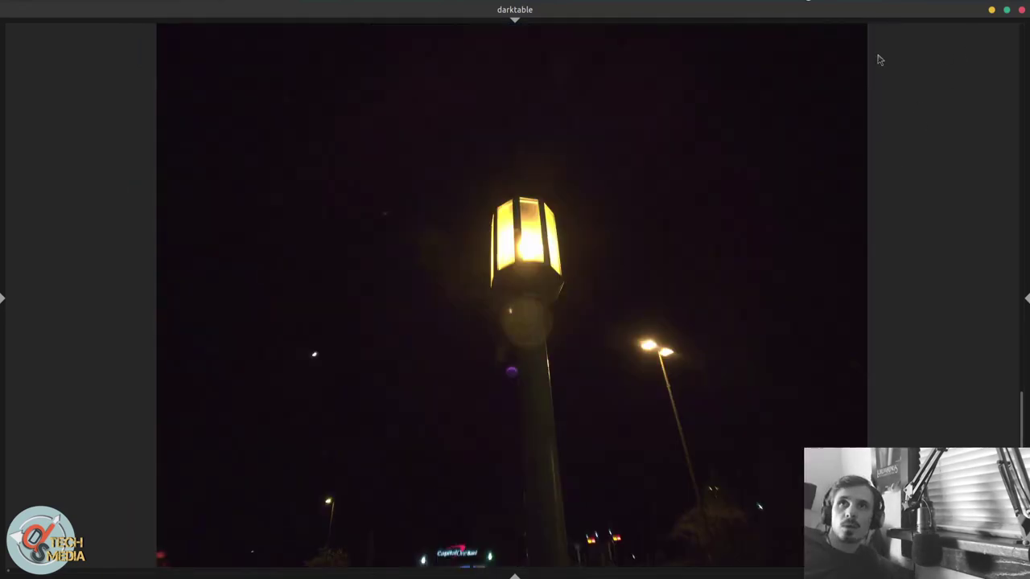
key(Escape)
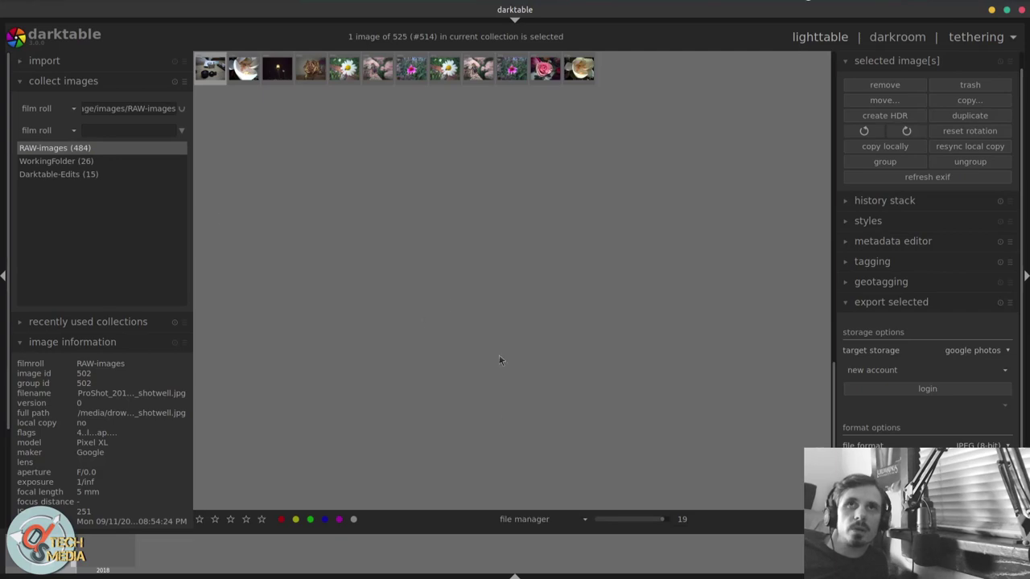
Adjust the thumbnail size, then switch the lighttable to the zoomable layout
scroll(584, 135, up, 13)
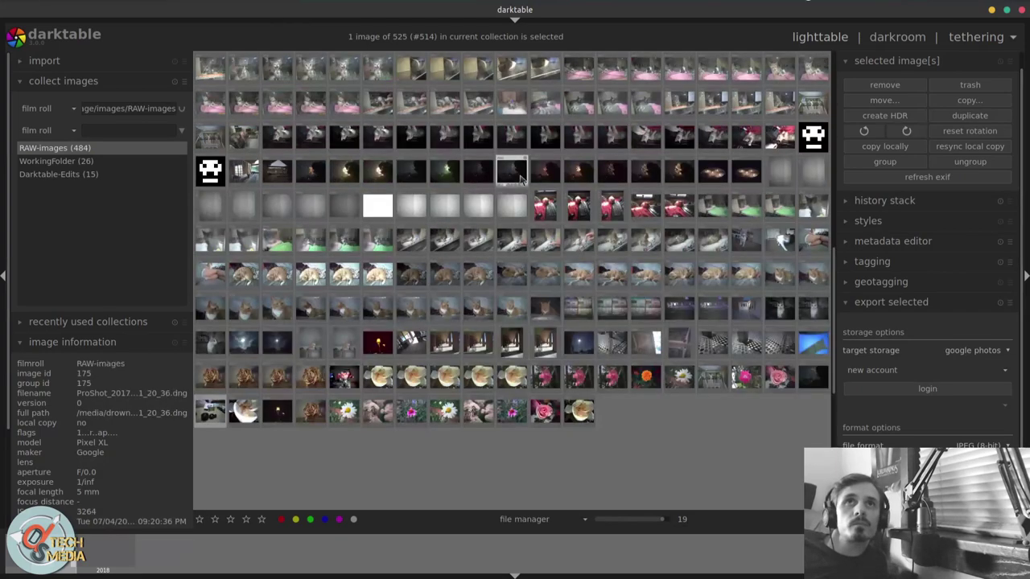
scroll(490, 230, down, 3)
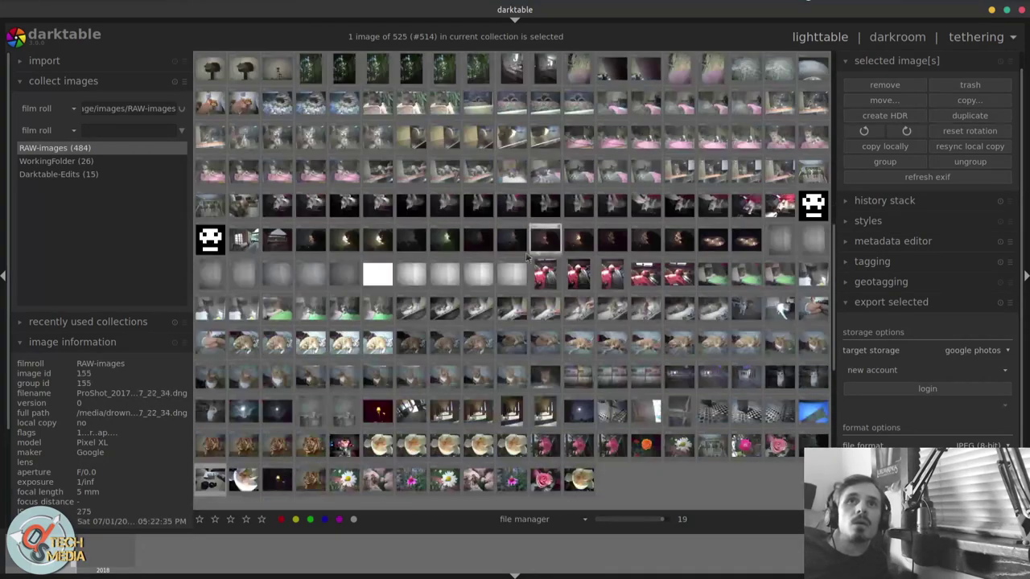
scroll(477, 239, up, 2)
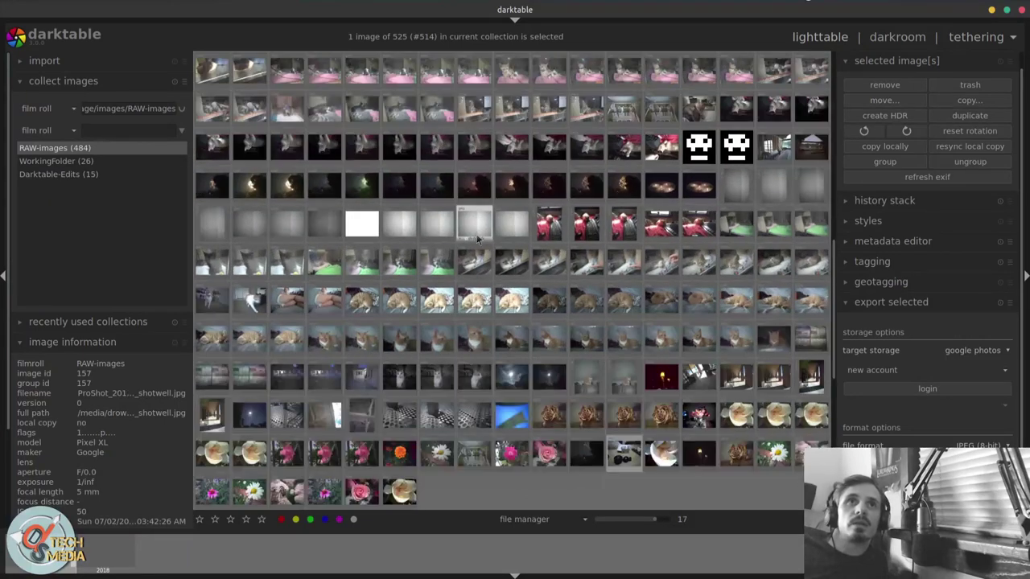
scroll(476, 239, up, 9)
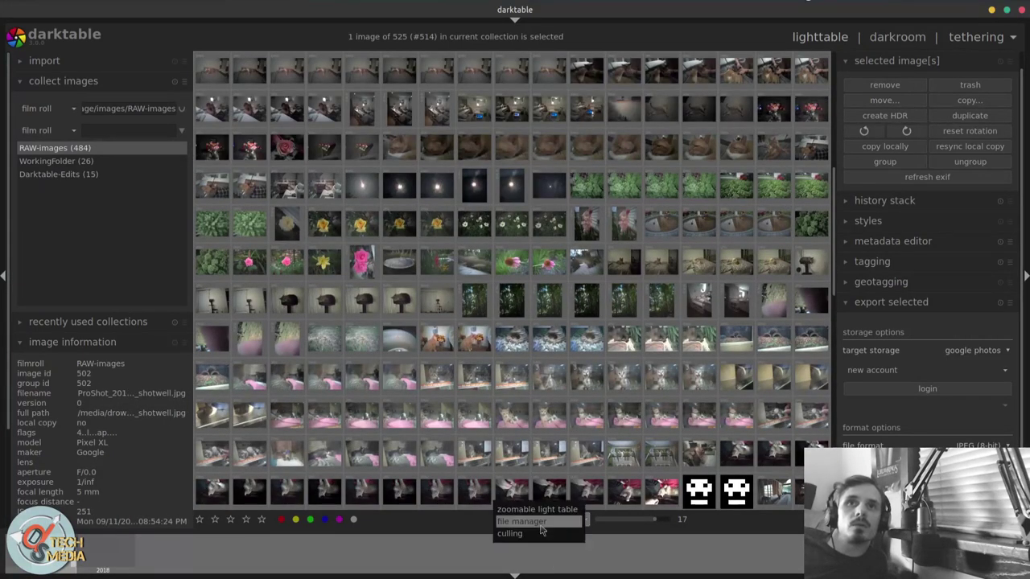
click(535, 509)
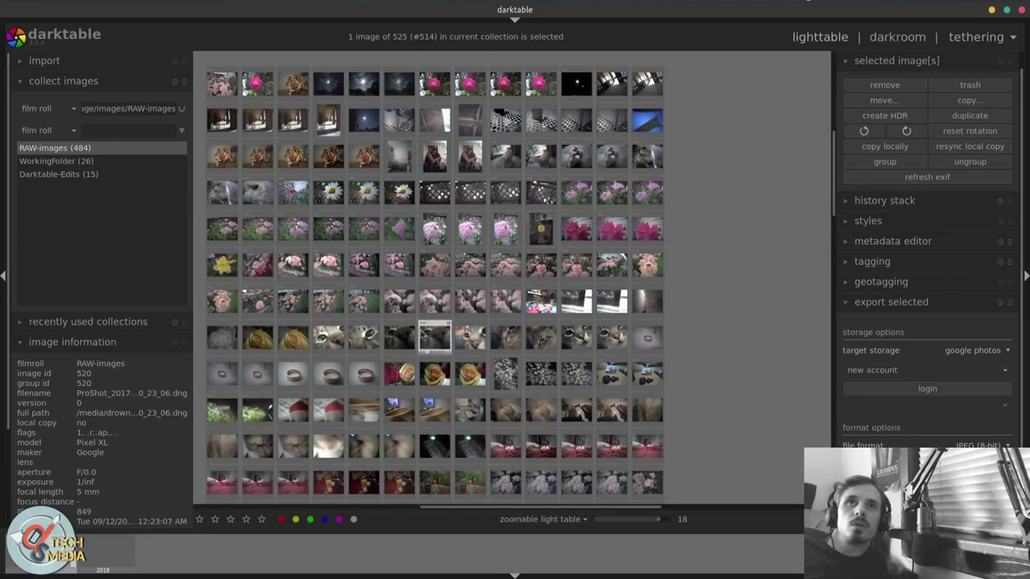
Zoom around the zoomable layout, then return to the file manager layout
scroll(419, 330, up, 5)
scroll(419, 325, down, 2)
scroll(459, 374, up, 2)
scroll(459, 373, down, 5)
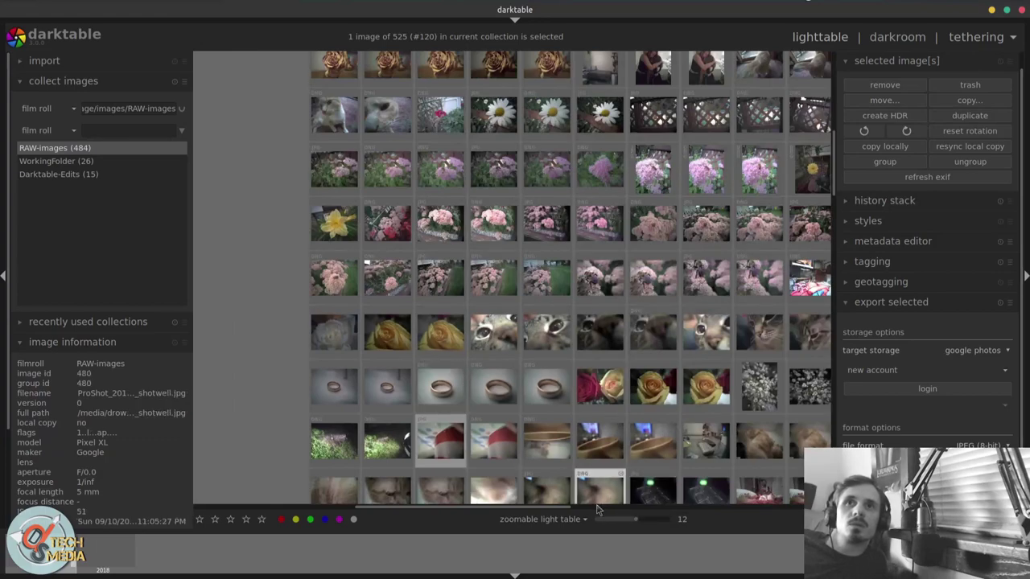
click(597, 510)
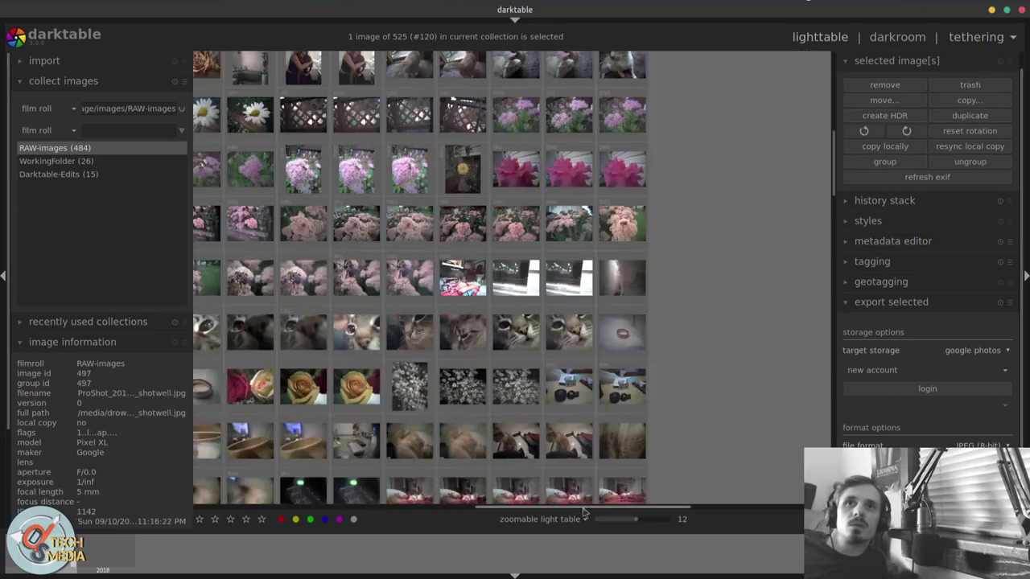
click(573, 521)
click(564, 531)
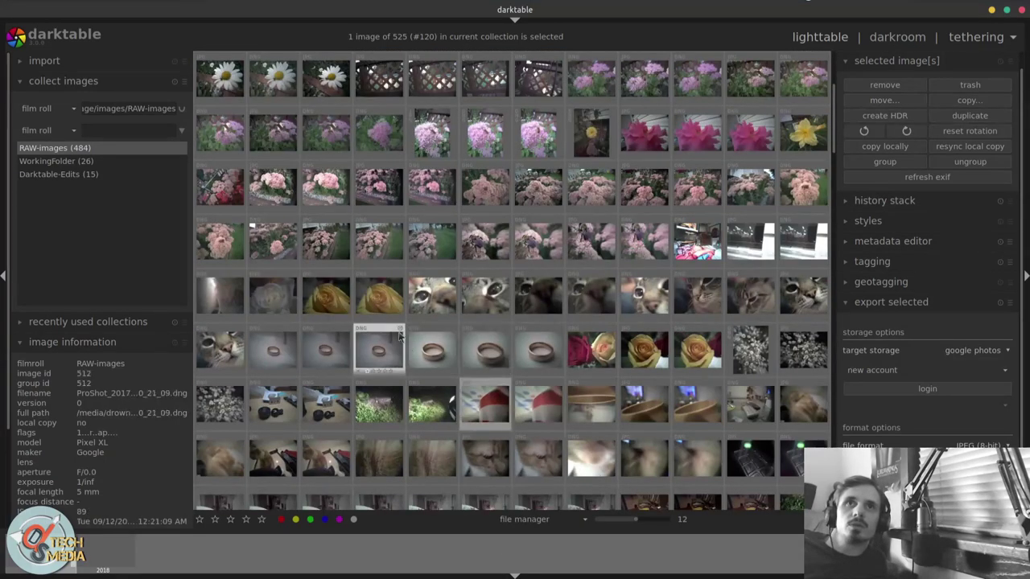
Resize the grid to 13 thumbnails per row and bring up the layout choices
scroll(326, 133, up, 3)
ctrl+scroll(524, 235, up, 4)
ctrl+scroll(520, 234, up, 3)
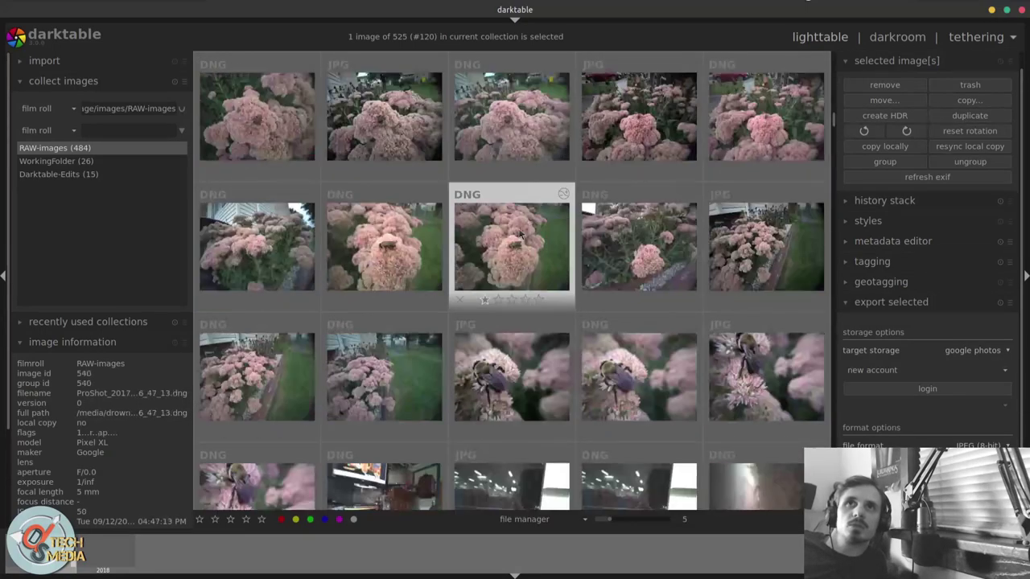
ctrl+scroll(520, 233, down, 8)
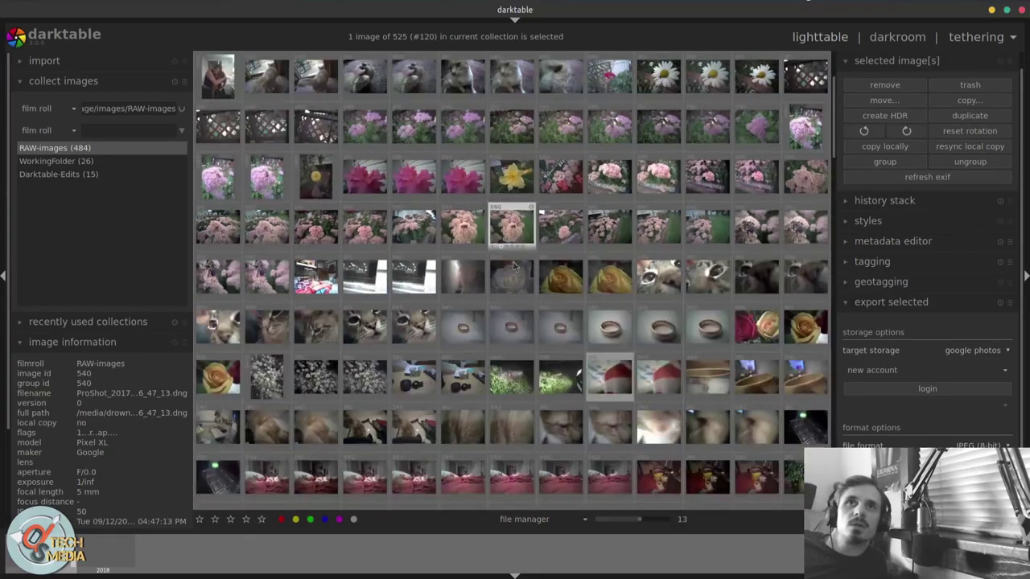
click(538, 519)
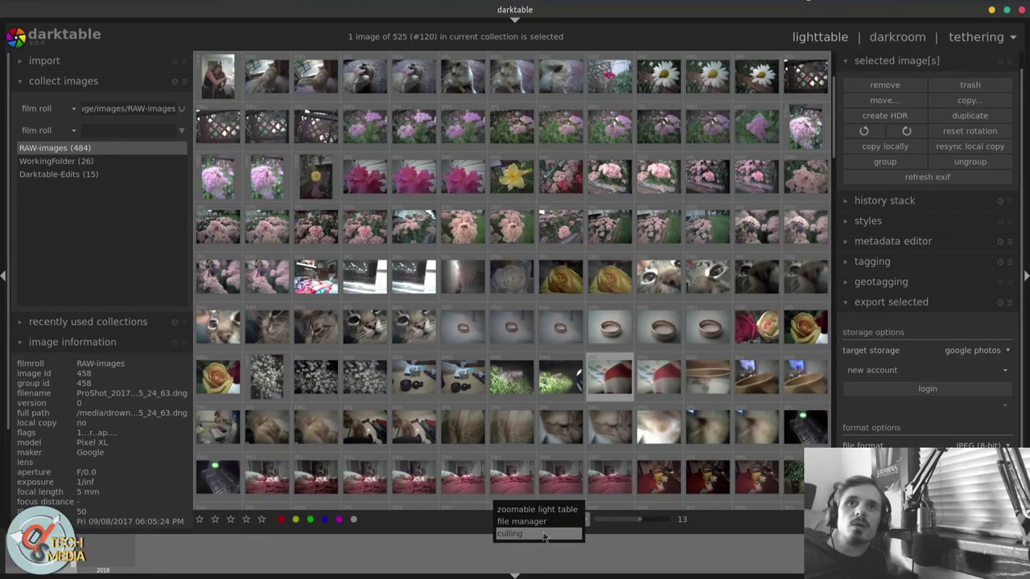
Use the culling layout to step through image pairs, then return to file manager
click(544, 534)
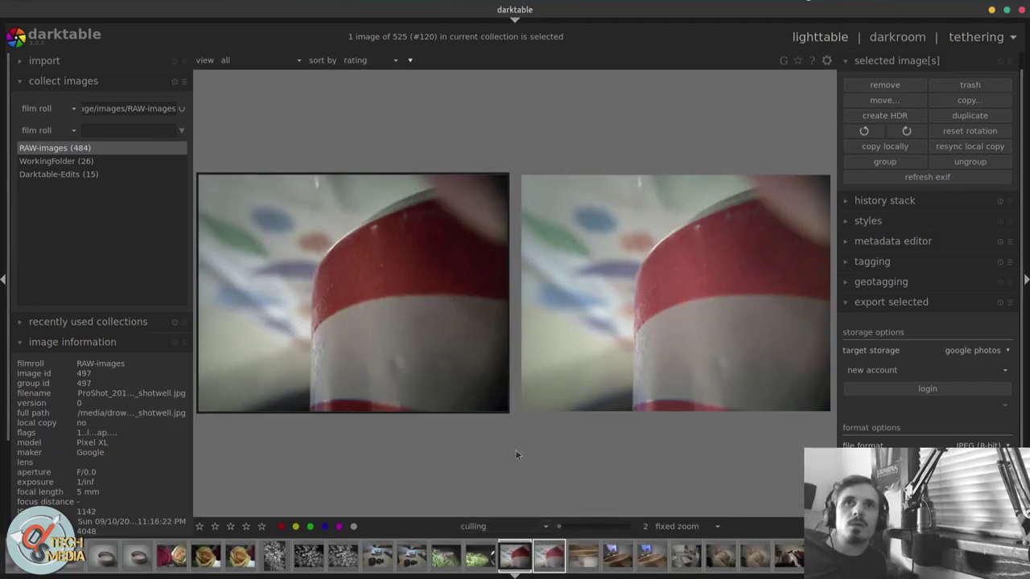
scroll(519, 408, down, 1)
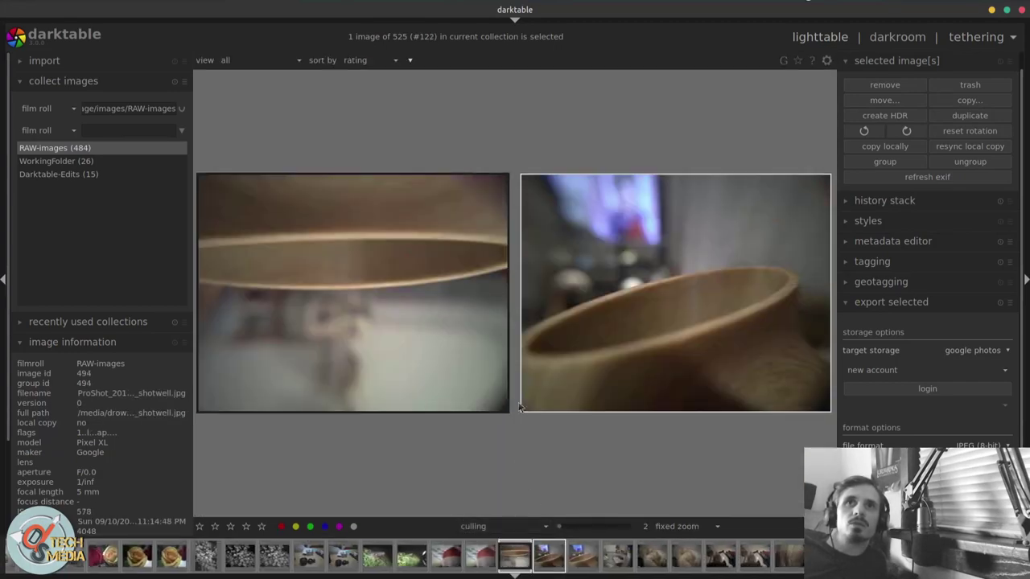
scroll(519, 398, down, 3)
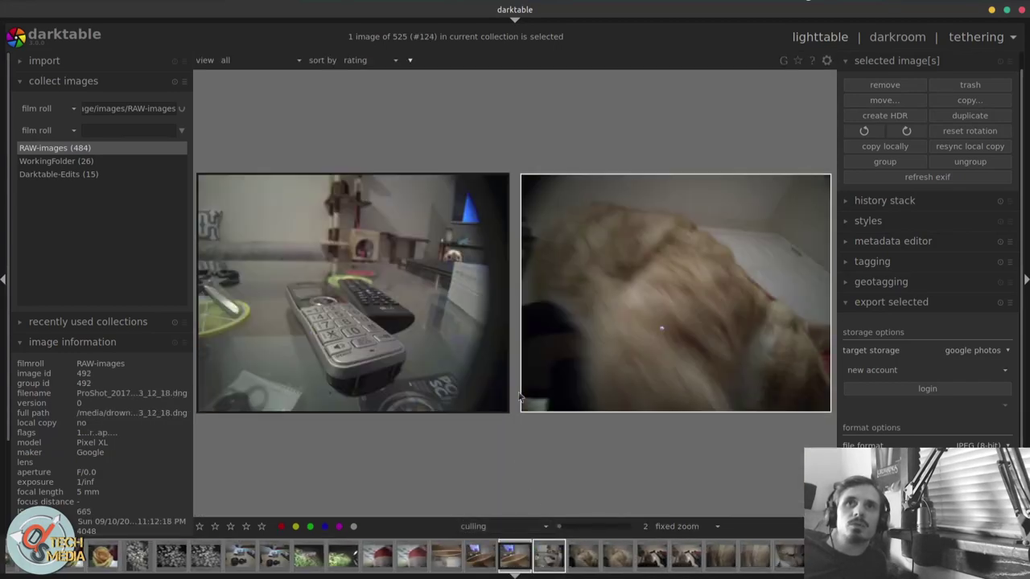
scroll(519, 399, down, 1)
scroll(518, 397, down, 1)
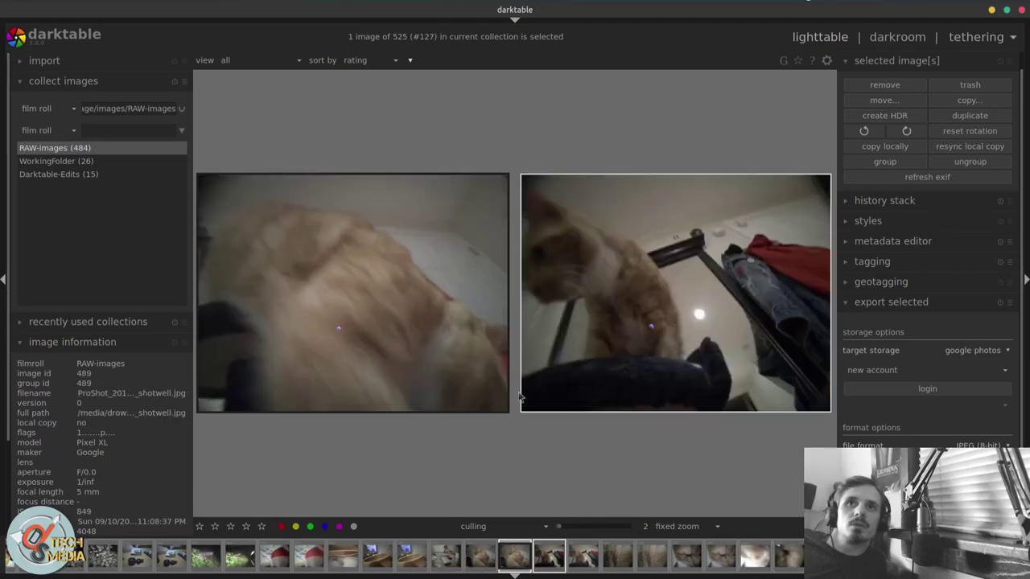
scroll(519, 398, down, 1)
scroll(519, 397, down, 4)
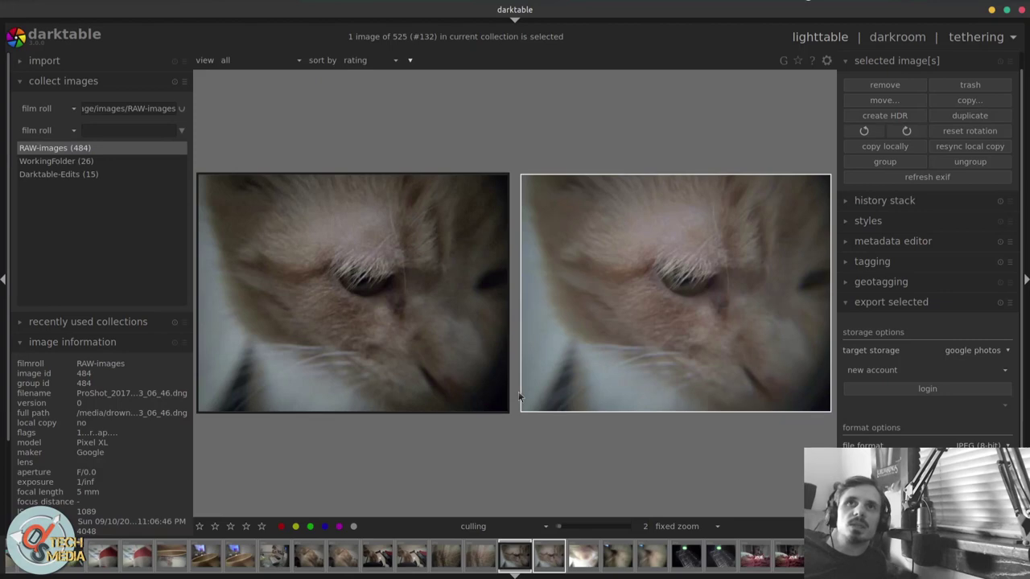
click(492, 521)
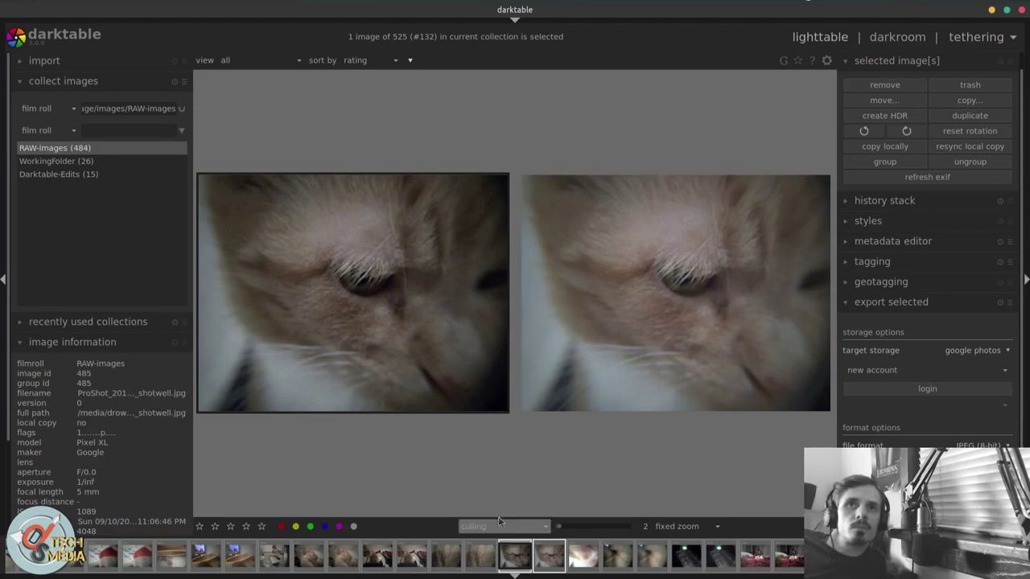
click(498, 516)
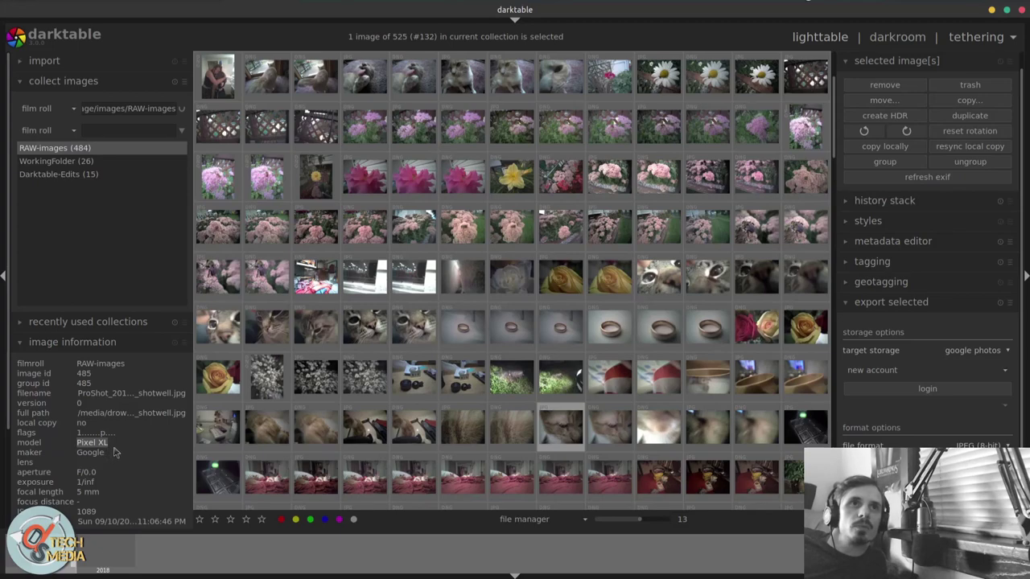
Scroll to the end of the grid and open the magnolia photo with the bee in the darkroom
scroll(764, 237, down, 10)
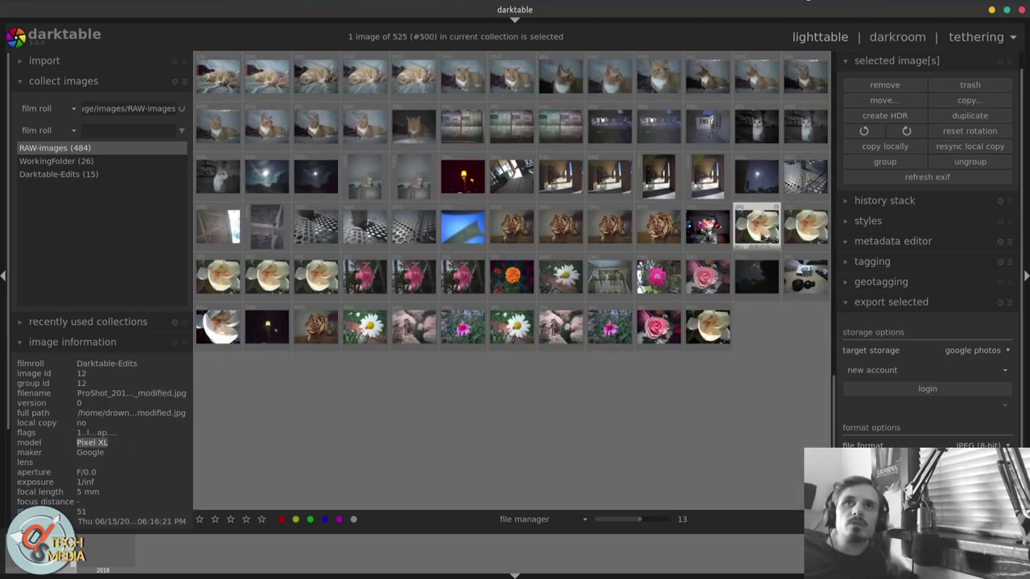
key(d)
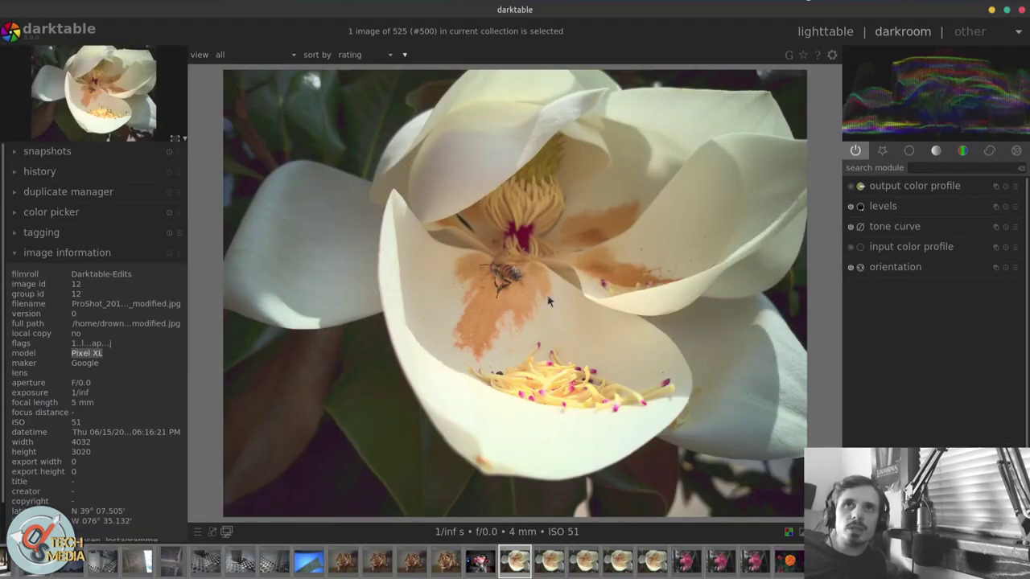
Expand snapshots and history, briefly check duplicates and tags, and collapse image information to show the mask manager
scroll(549, 301, up, 3)
click(40, 152)
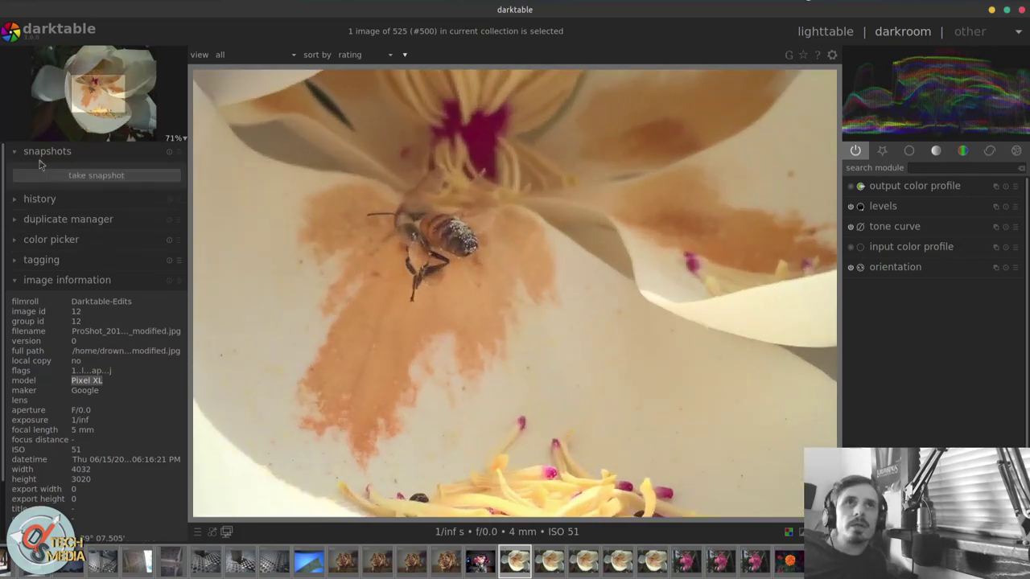
click(68, 198)
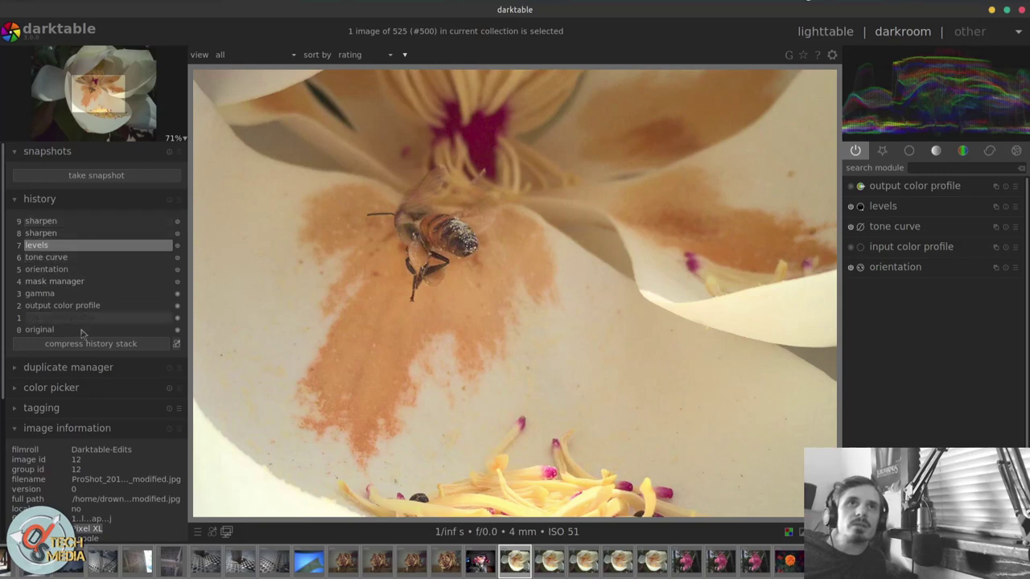
click(85, 367)
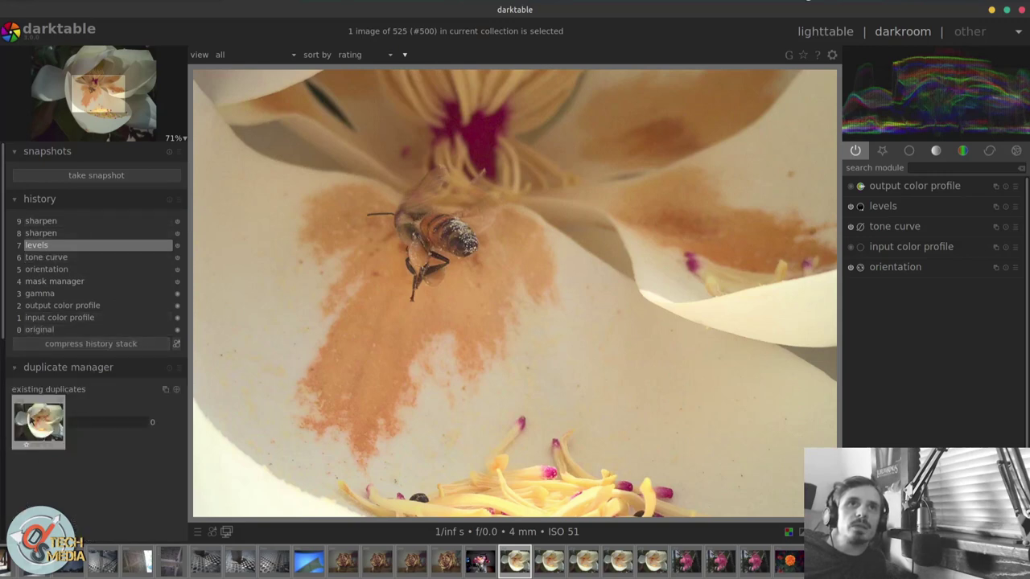
click(68, 367)
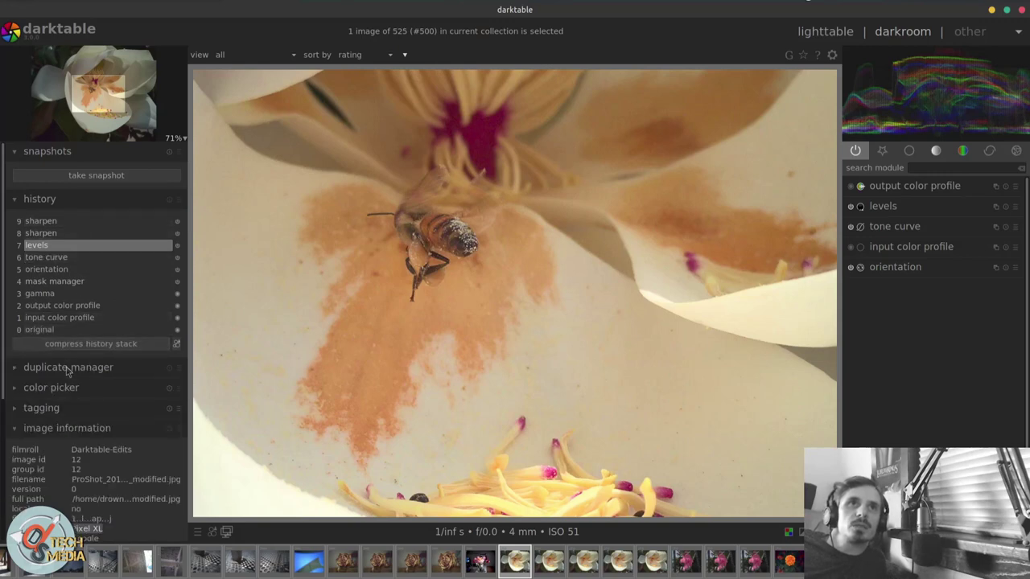
click(74, 407)
click(74, 408)
click(76, 428)
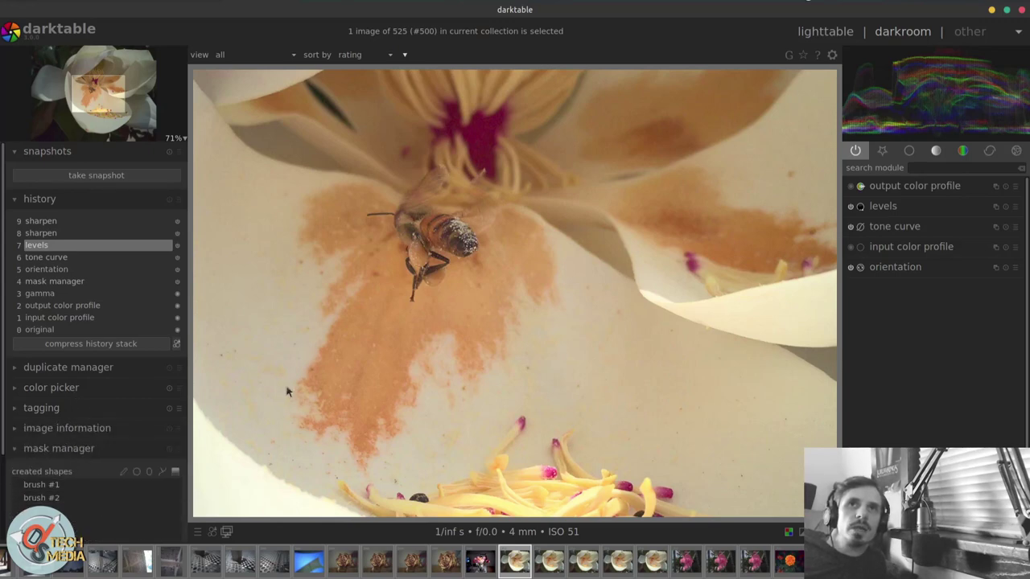
scroll(540, 325, down, 3)
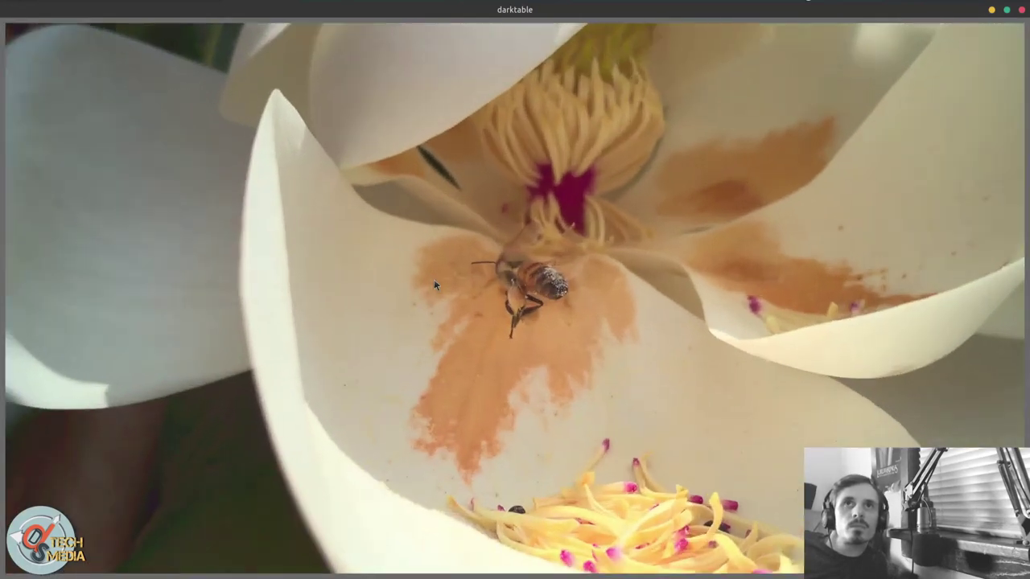
Hide the panels, zoom in on the bee to 100%, then restore the panels
scroll(433, 279, up, 2)
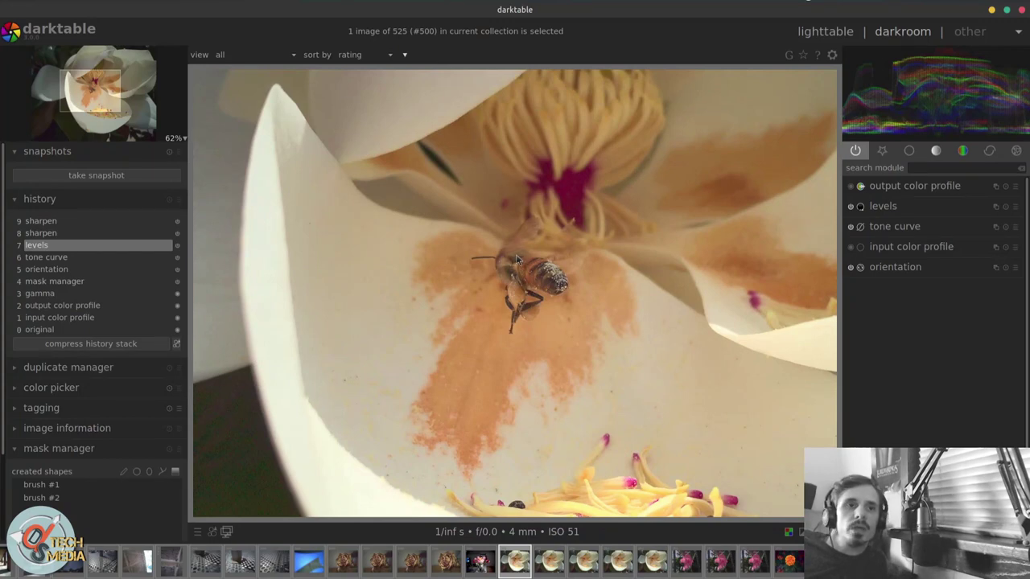
key(Tab)
scroll(541, 288, up, 2)
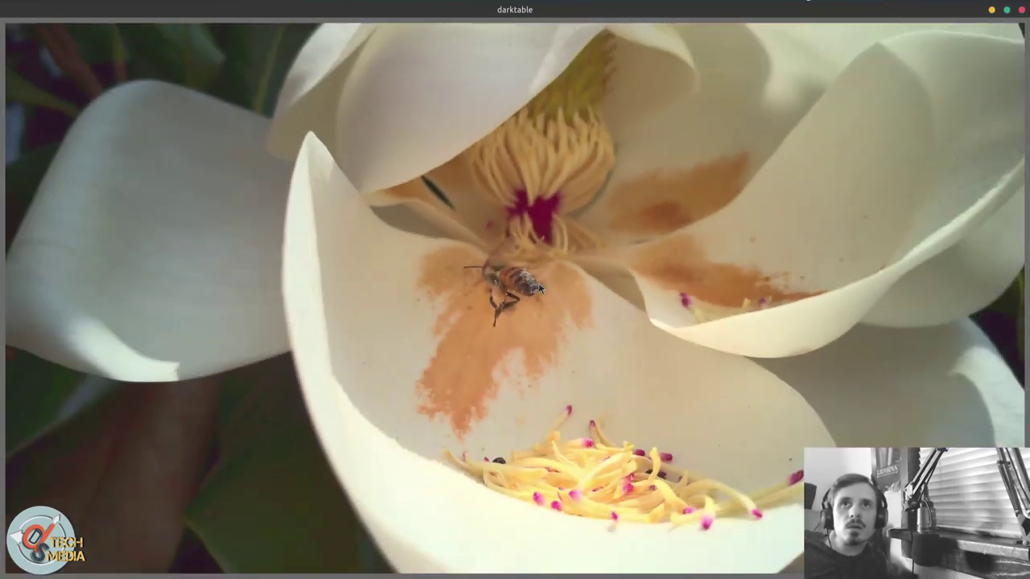
scroll(540, 285, up, 4)
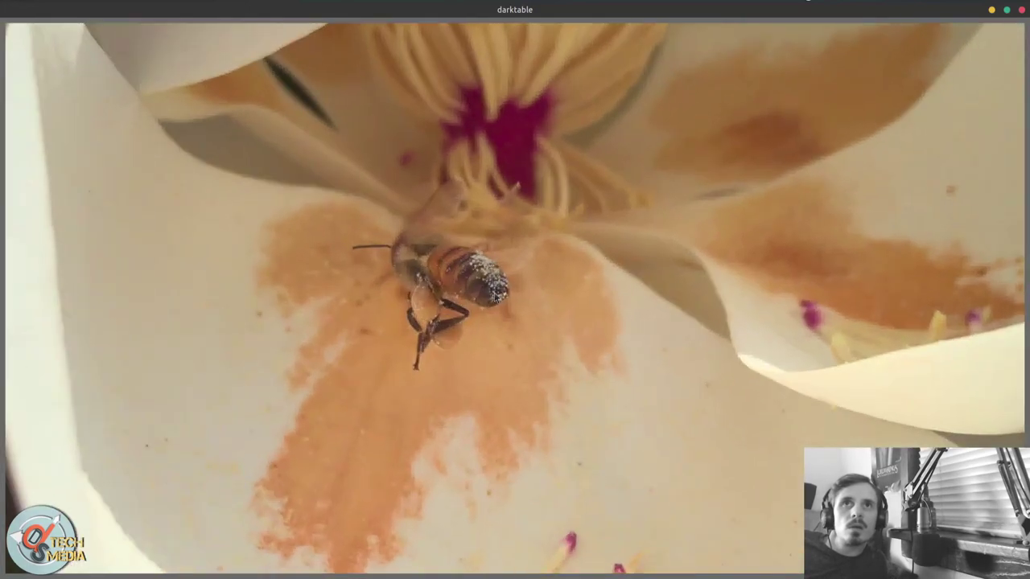
scroll(482, 282, down, 3)
key(Tab)
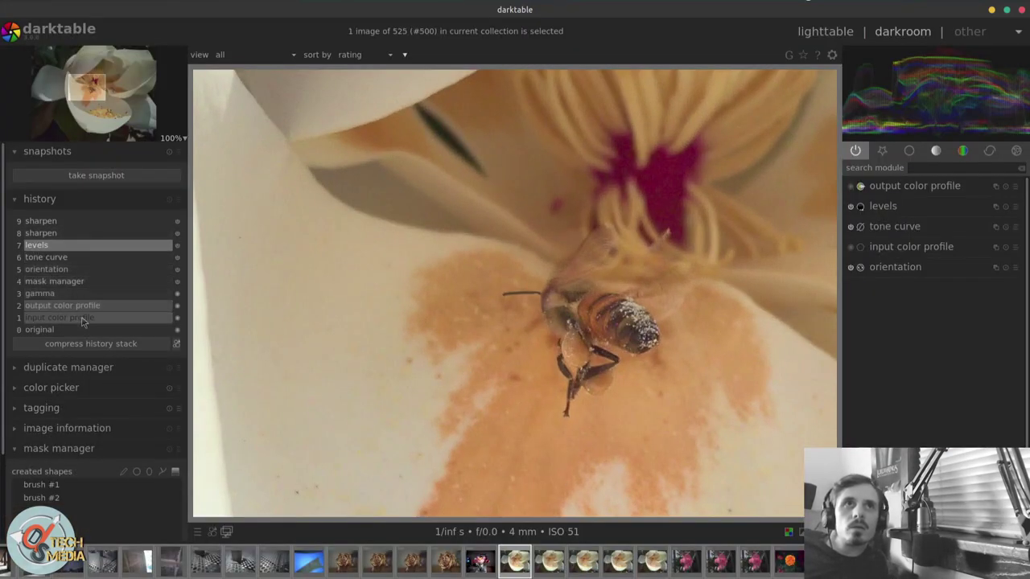
Compare the original, levels and second sharpen states, settling on step 8, the first sharpen
scroll(356, 338, down, 4)
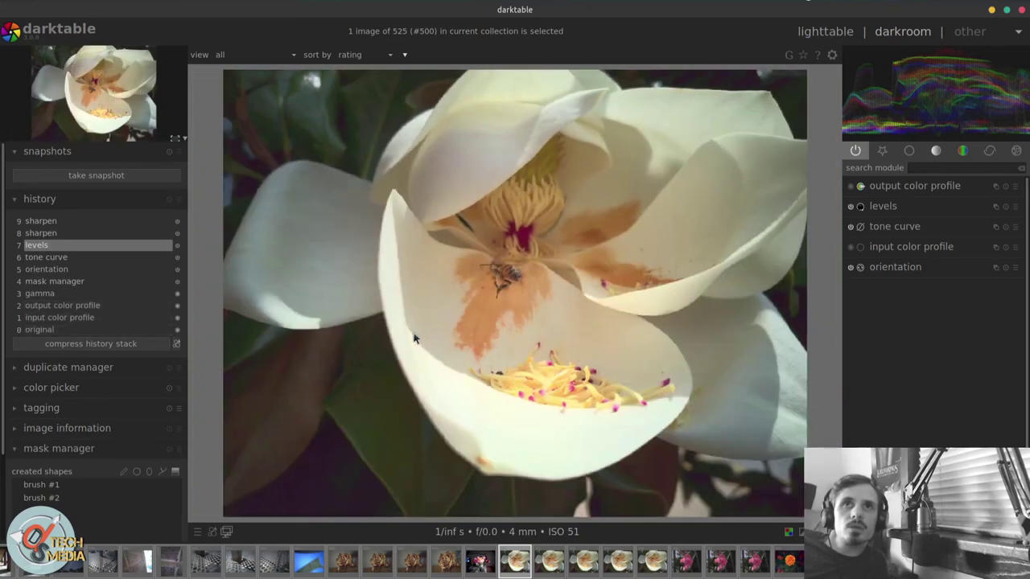
scroll(413, 339, up, 2)
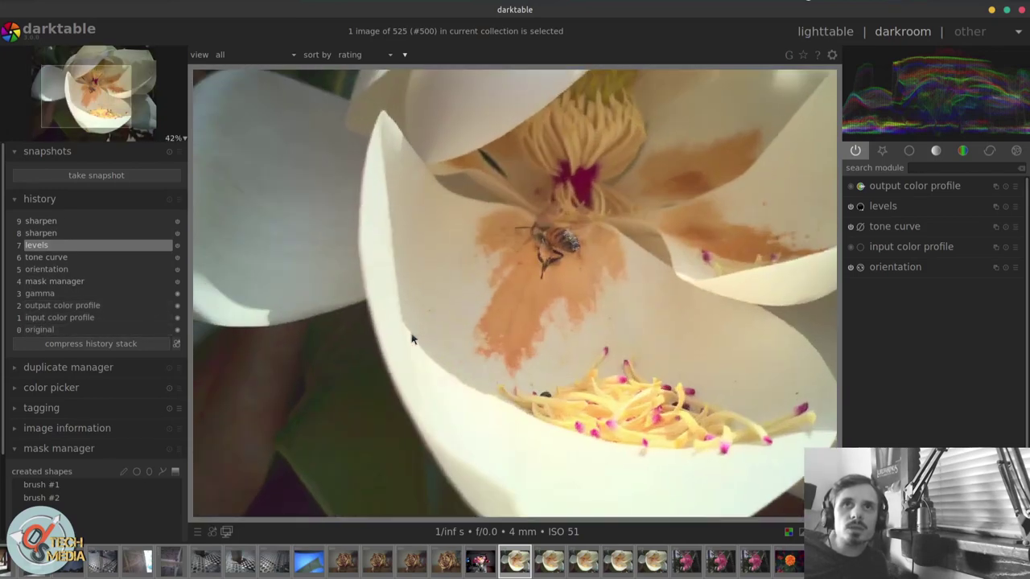
click(106, 334)
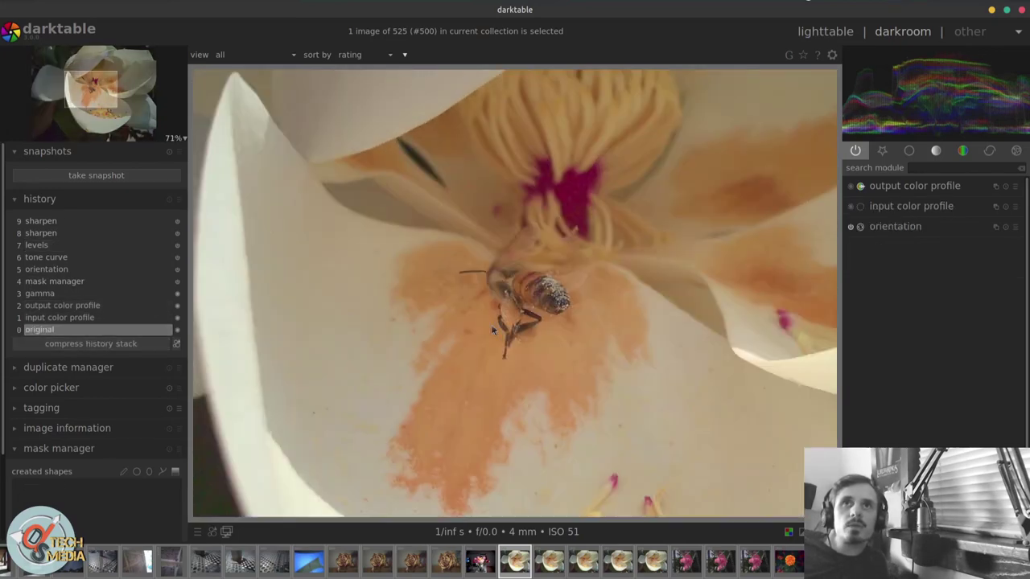
click(79, 246)
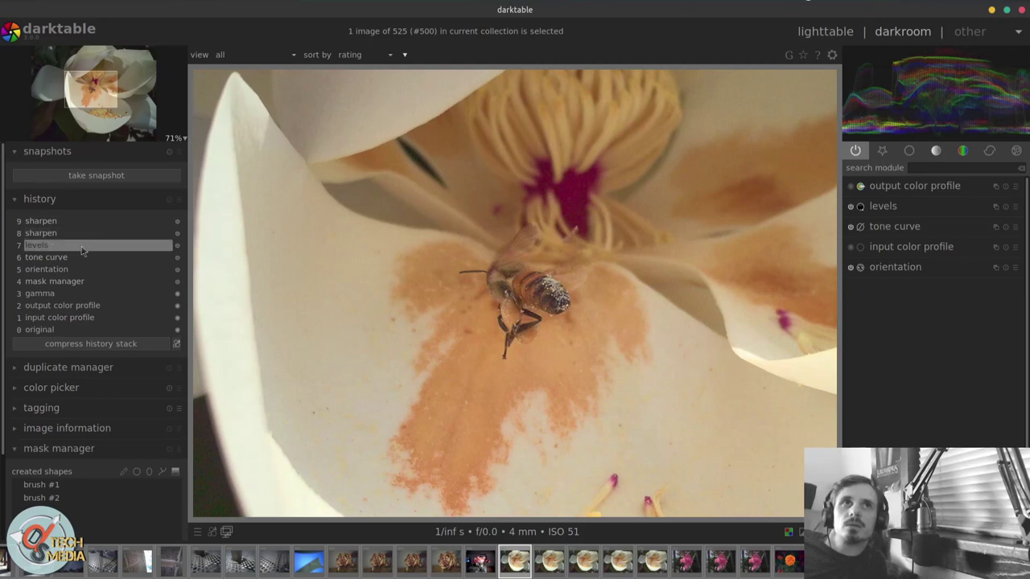
click(83, 227)
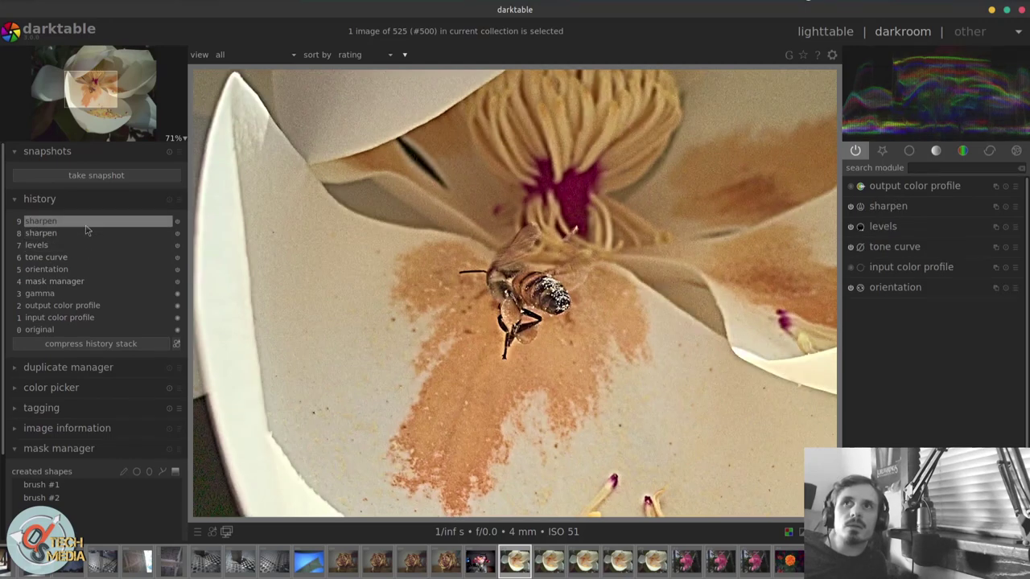
click(86, 233)
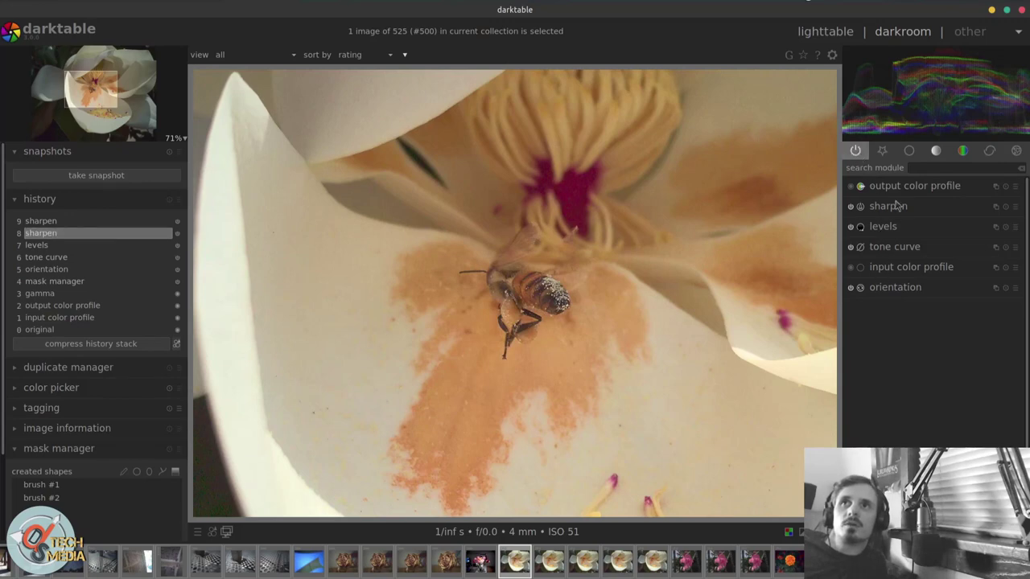
Browse the favourites, base, tone, color, correction and effects module groups, then load image #501
click(883, 153)
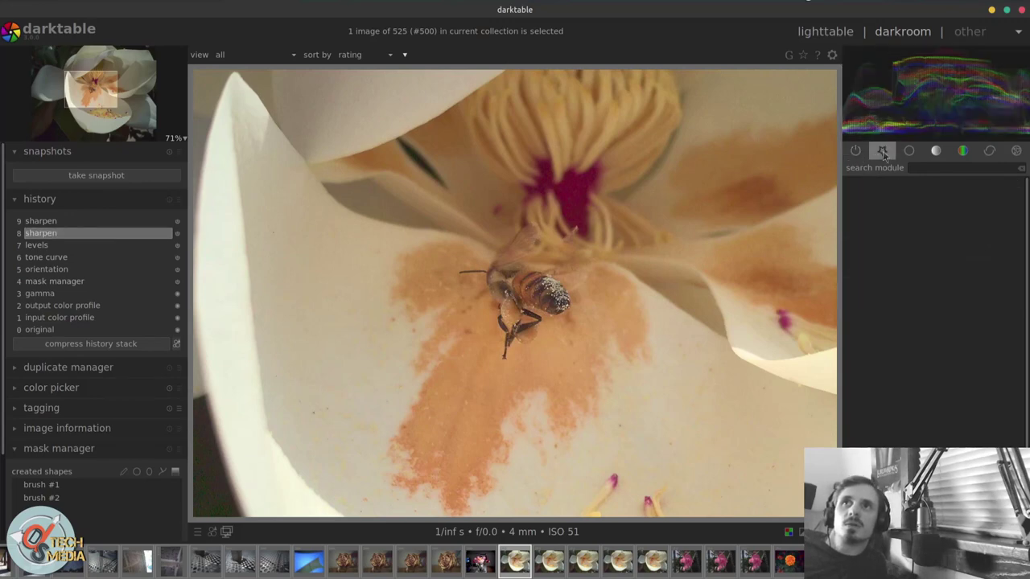
click(908, 153)
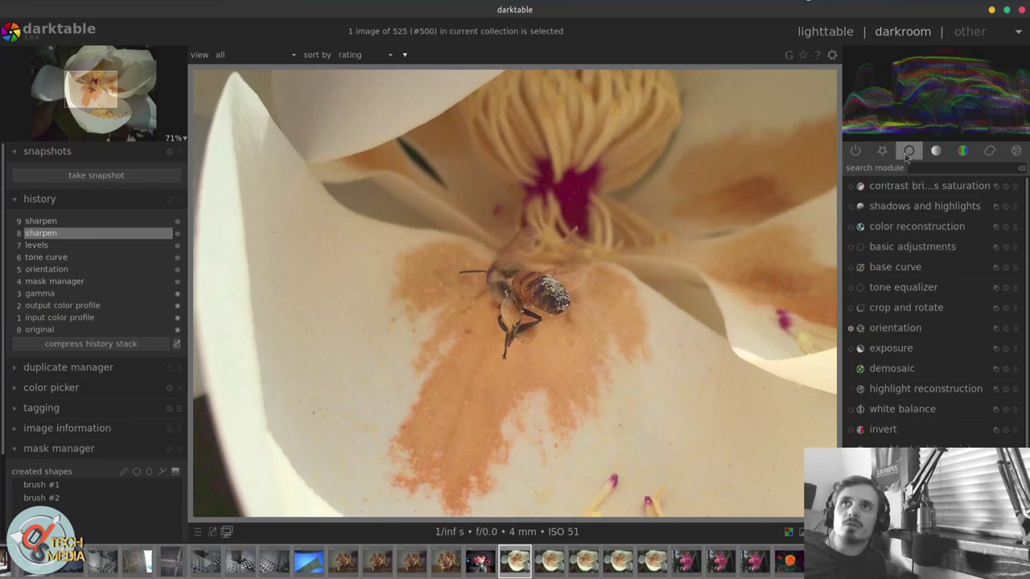
scroll(933, 305, down, 5)
click(936, 151)
click(962, 152)
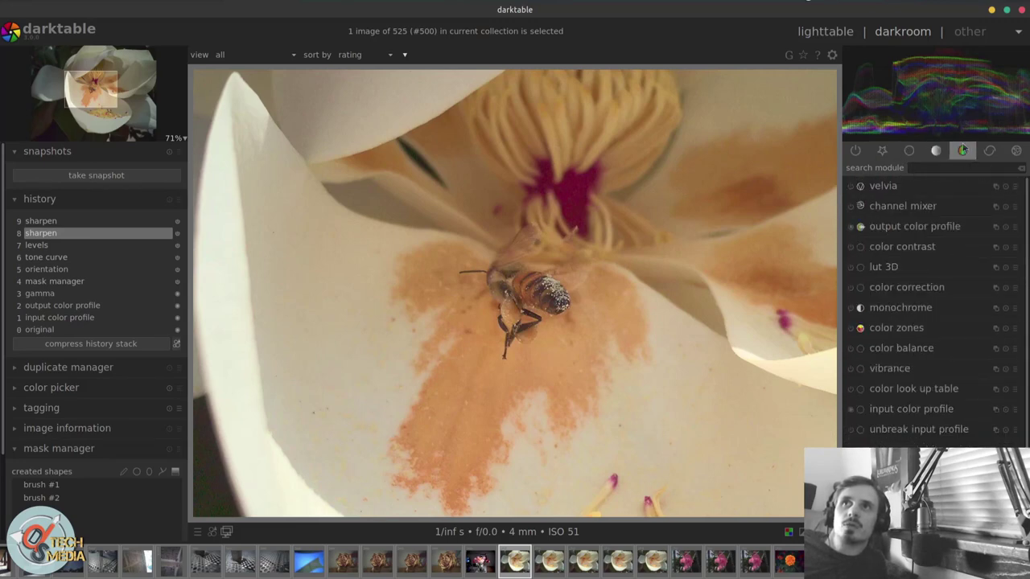
click(991, 153)
click(1016, 154)
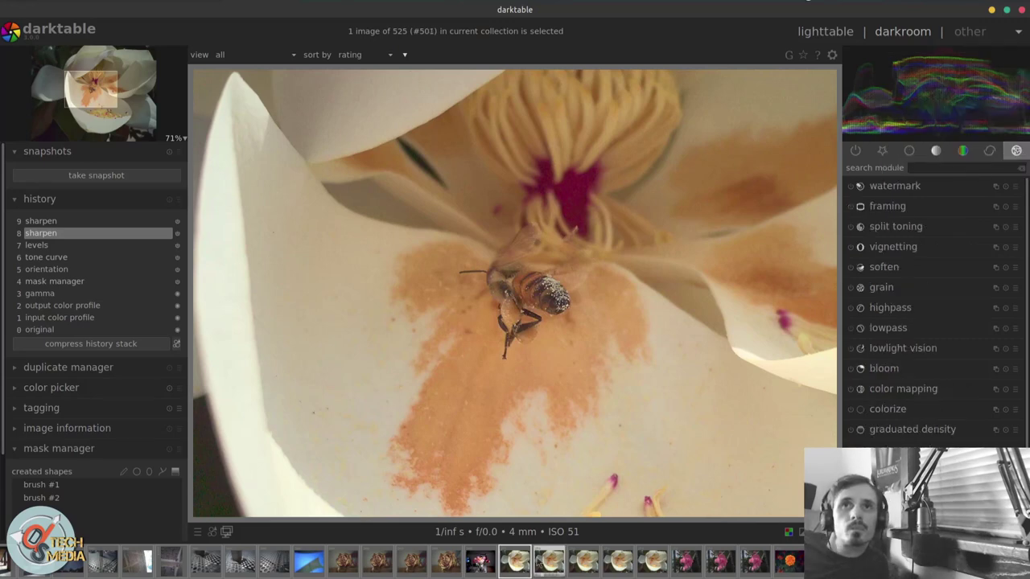
key(space)
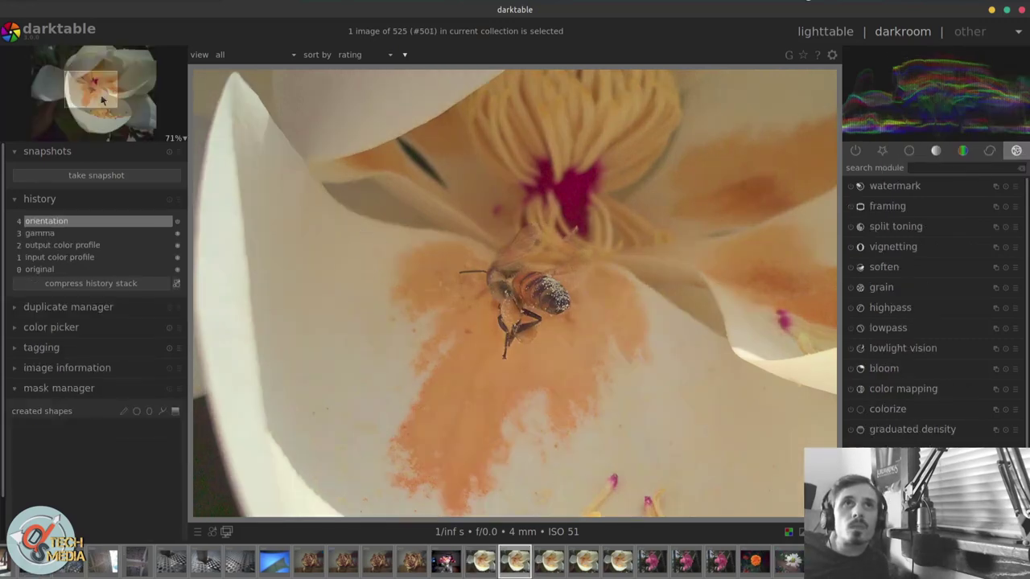
Pan toward the lower petal, fit the view, and scroll over the histogram to raise exposure
drag(101, 94, 122, 123)
scroll(367, 198, down, 3)
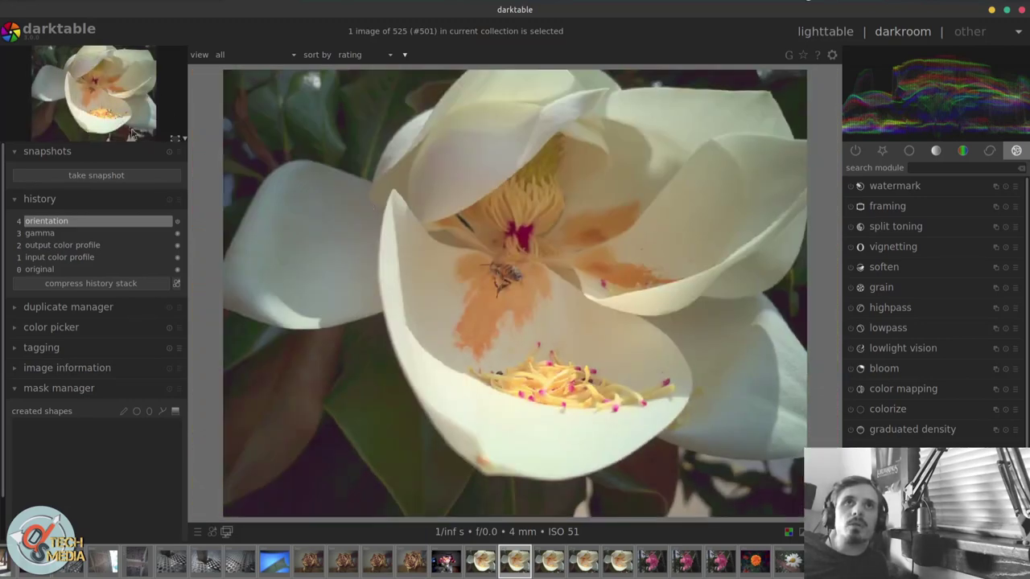
mouse_move(940, 110)
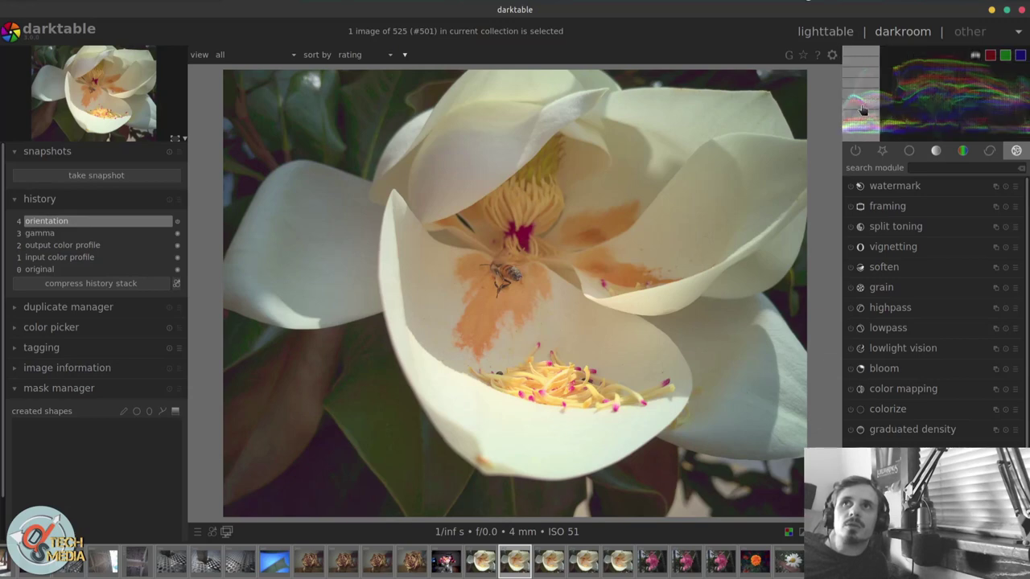
scroll(860, 109, up, 2)
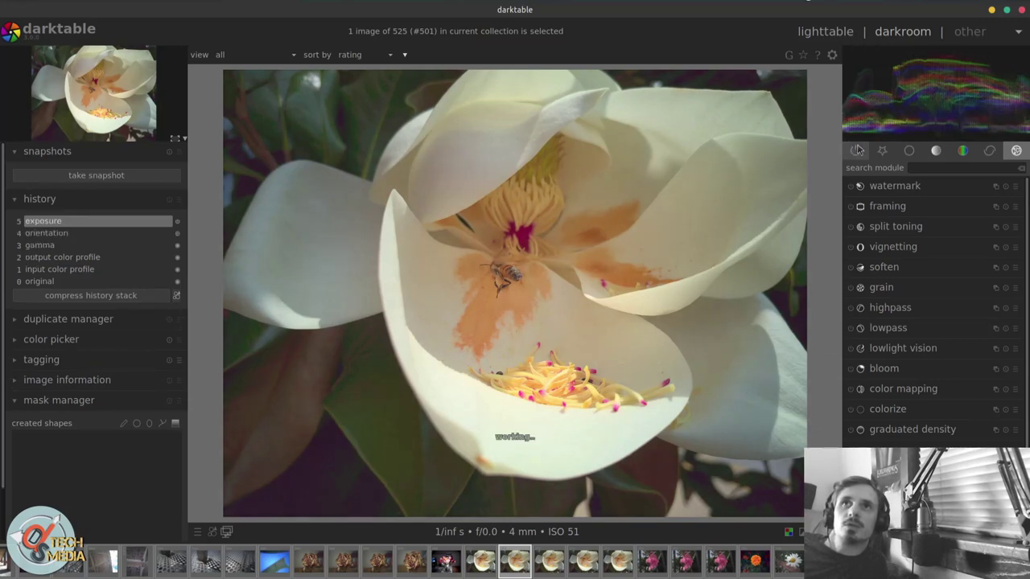
scroll(909, 104, down, 1)
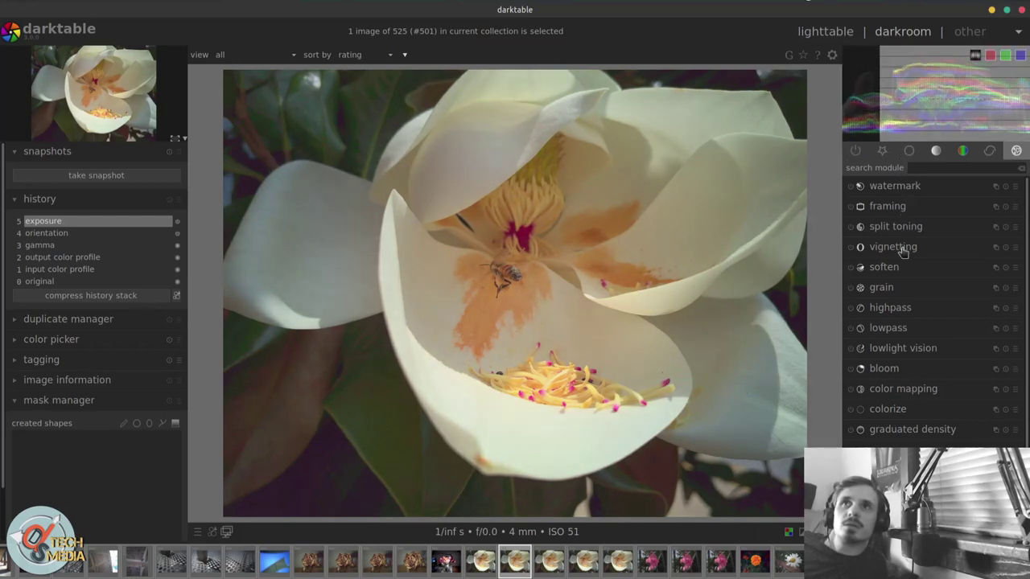
scroll(898, 130, up, 1)
scroll(899, 130, up, 5)
scroll(885, 128, down, 6)
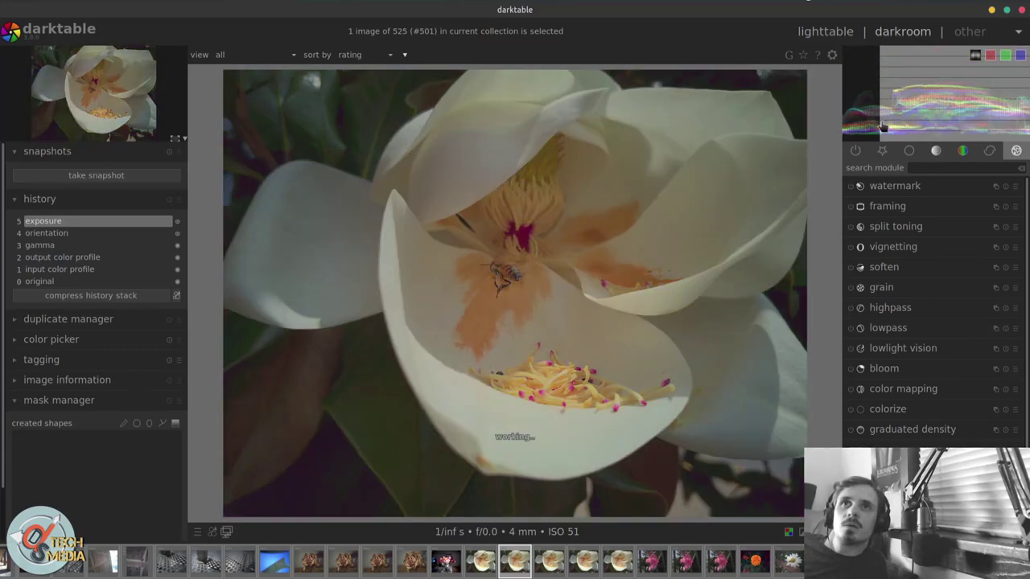
scroll(868, 120, up, 2)
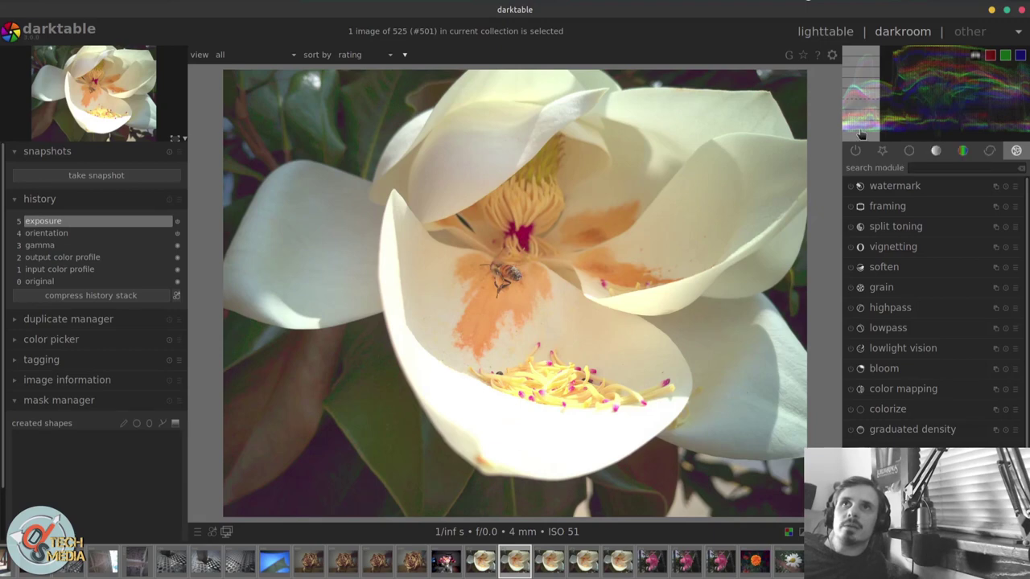
scroll(859, 135, down, 1)
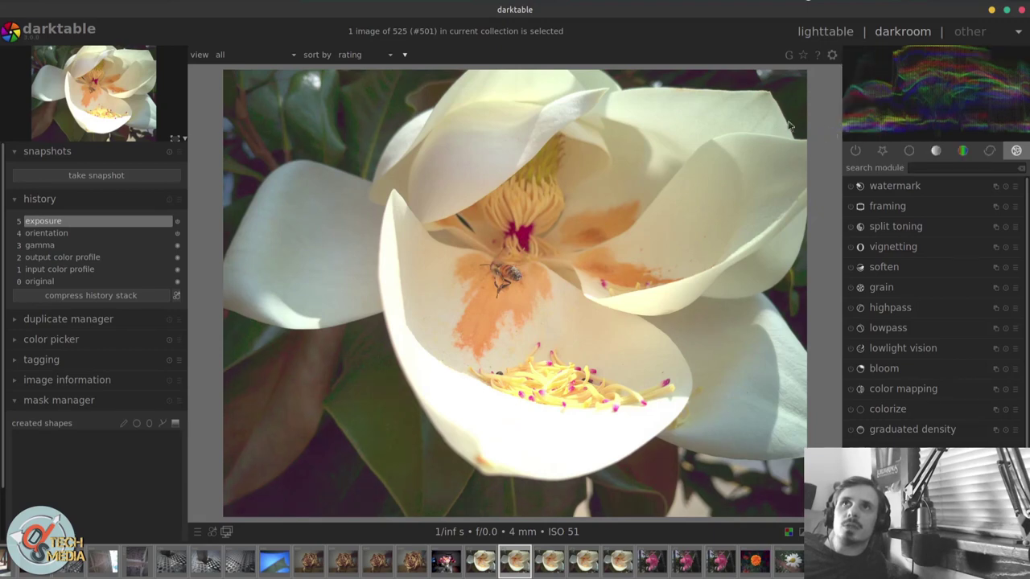
scroll(901, 122, up, 1)
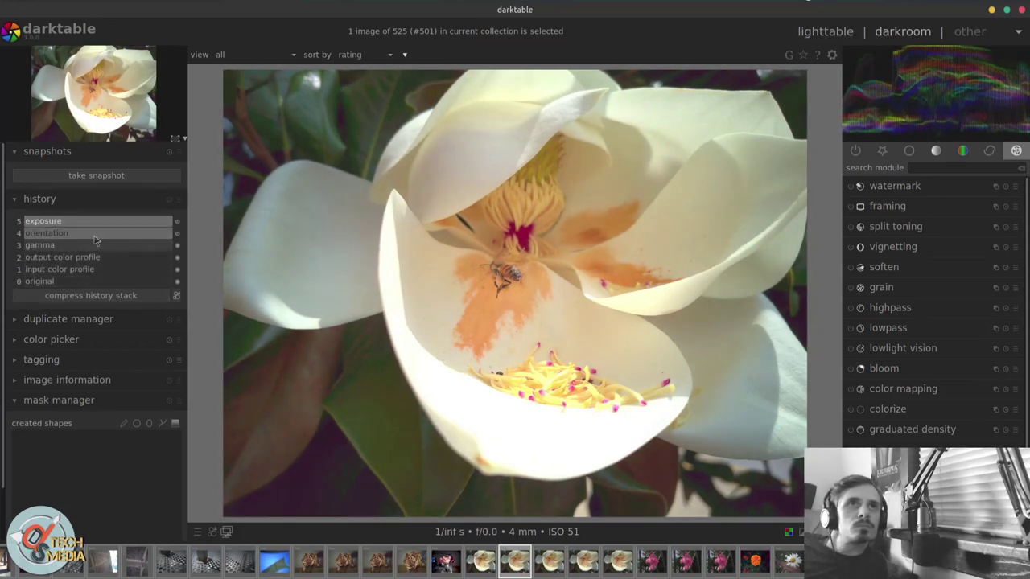
Revert history to orientation and bring up contrast brightness saturation in the base group
click(94, 235)
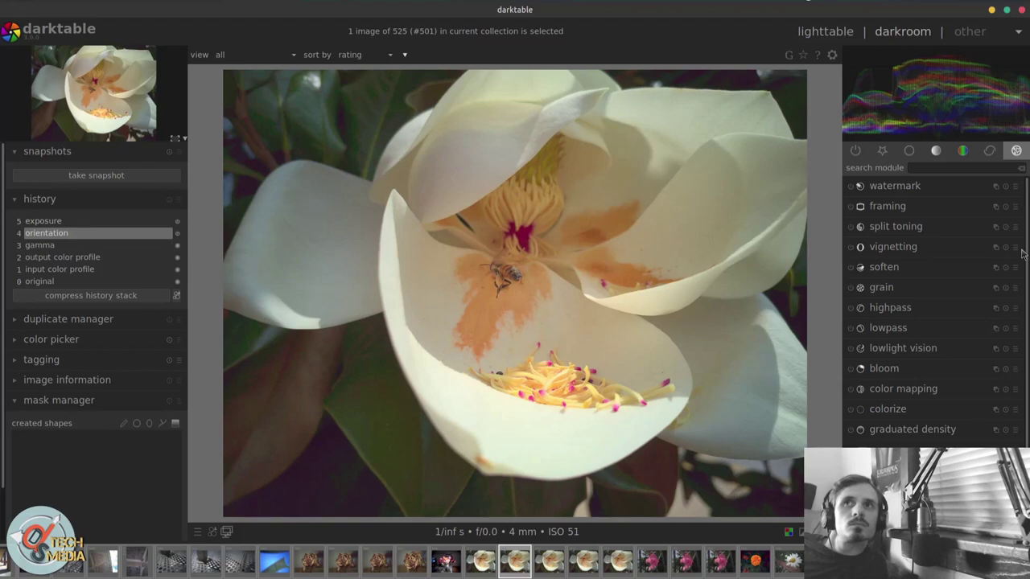
click(909, 151)
right_click(925, 187)
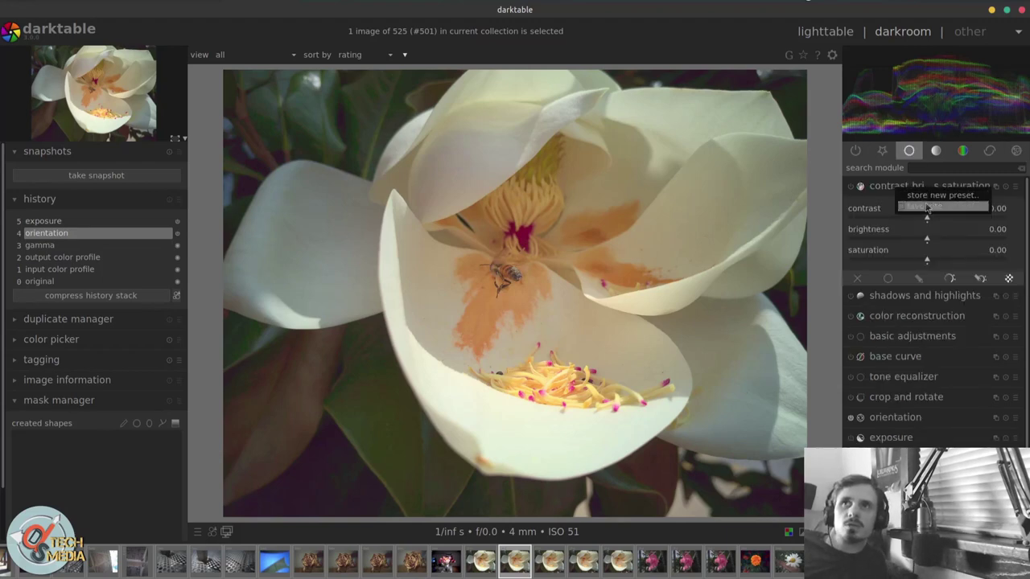
click(897, 199)
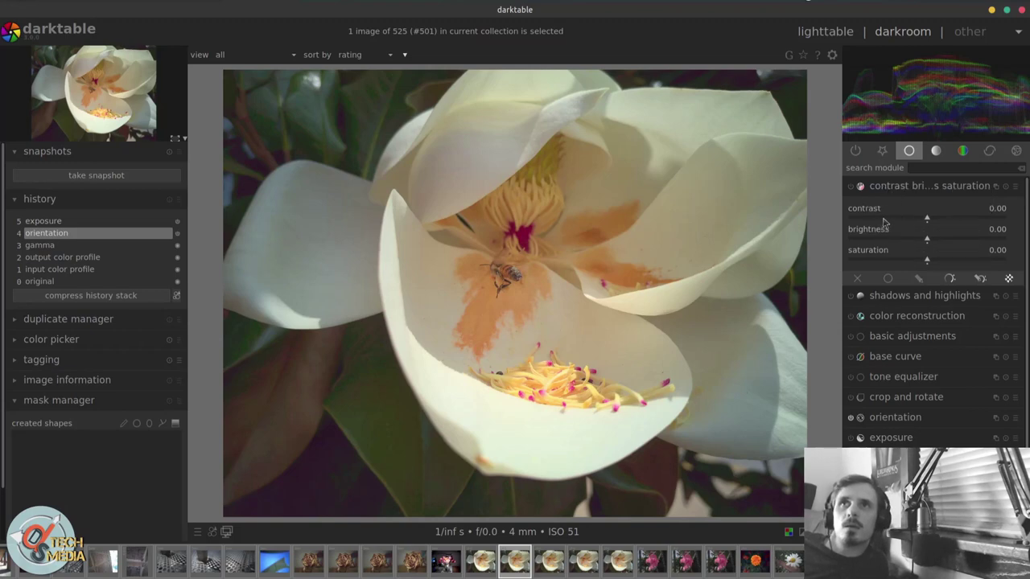
Set contrast to 0.02 and brightness to -0.02
click(921, 219)
mouse_move(921, 219)
mouse_down()
mouse_move(904, 222)
mouse_move(939, 224)
mouse_move(898, 232)
mouse_move(961, 243)
mouse_move(927, 242)
mouse_up()
right_click(893, 239)
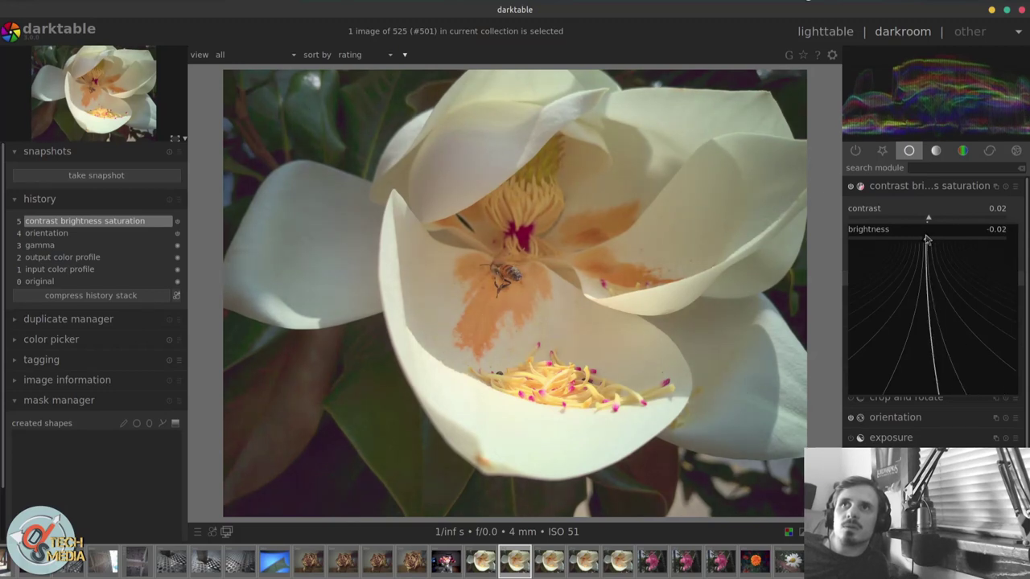
click(925, 241)
Compare earlier history states including gamma, then return to the contrast brightness saturation edit
click(114, 234)
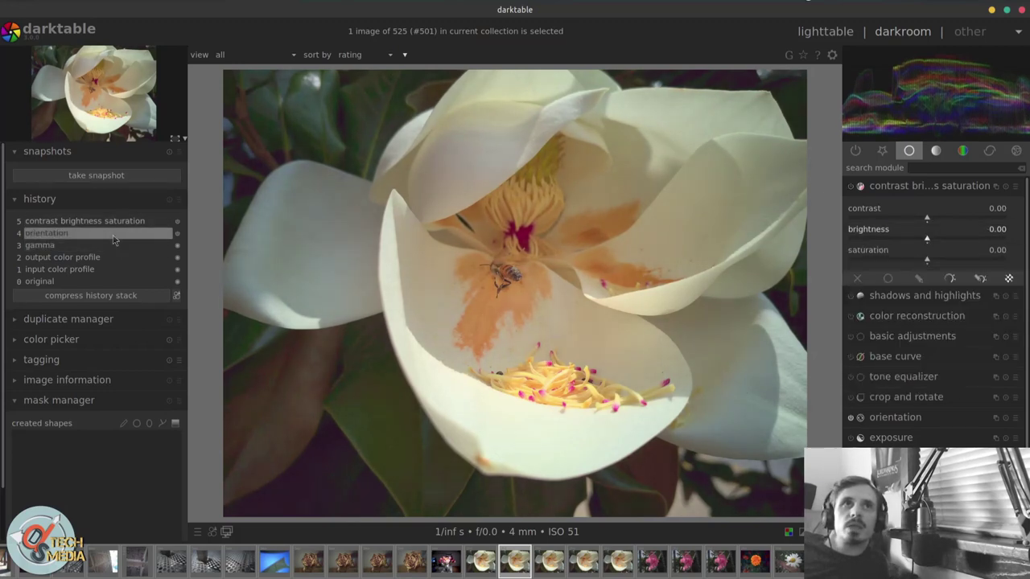
click(119, 245)
click(101, 221)
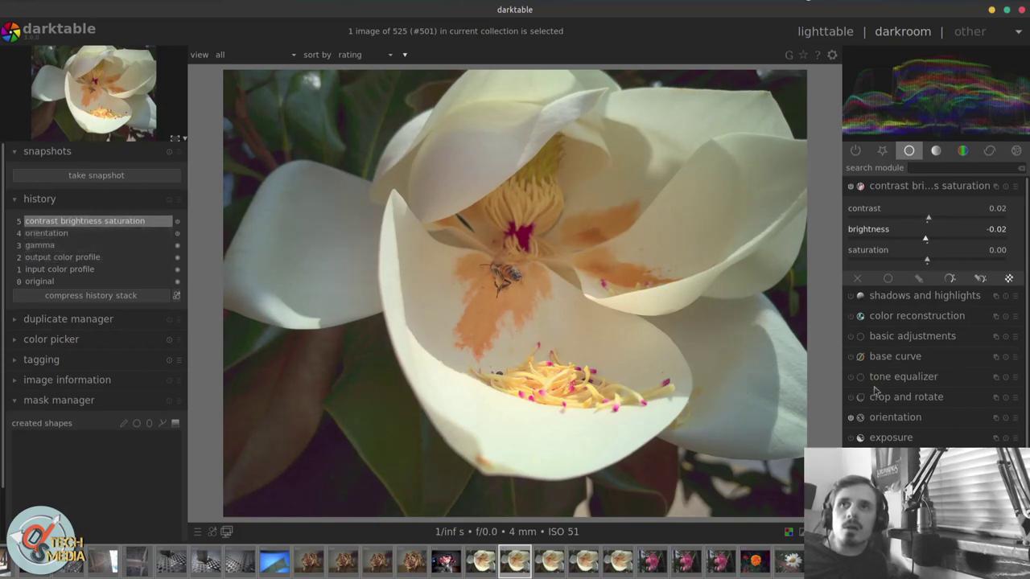
Check lut 3D's supported file types without loading a LUT, then move to image #504
scroll(877, 346, down, 10)
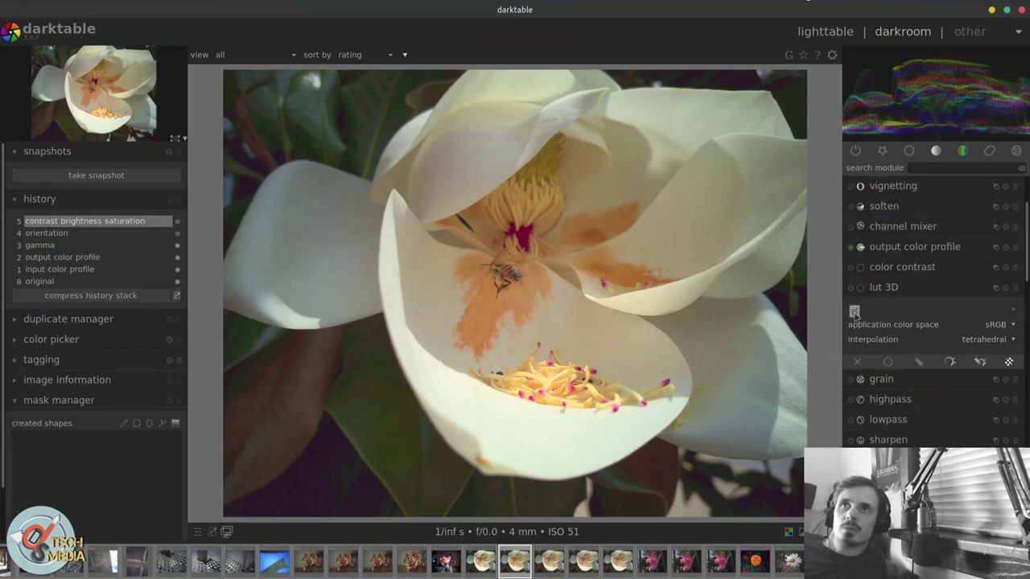
click(854, 311)
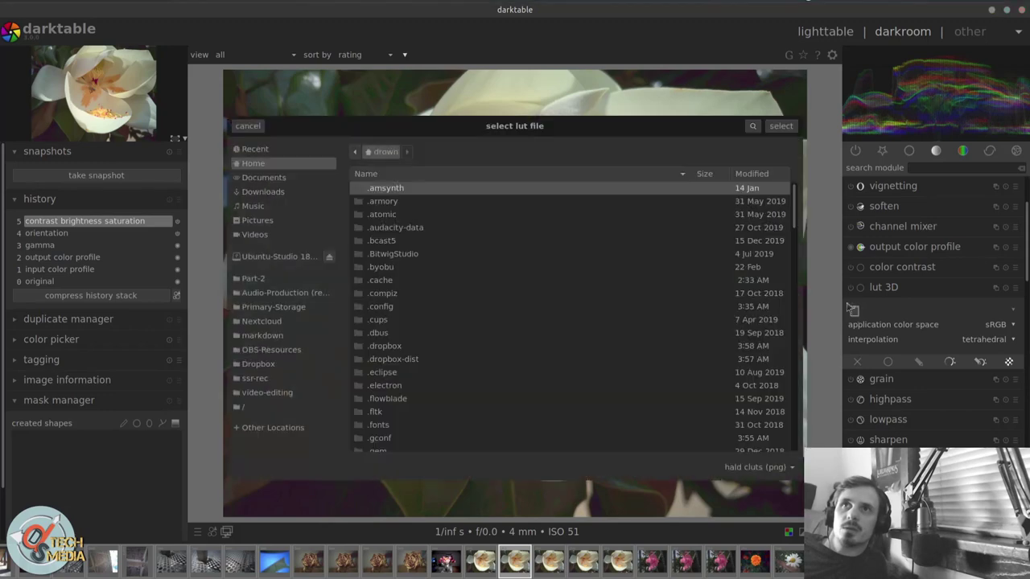
click(756, 467)
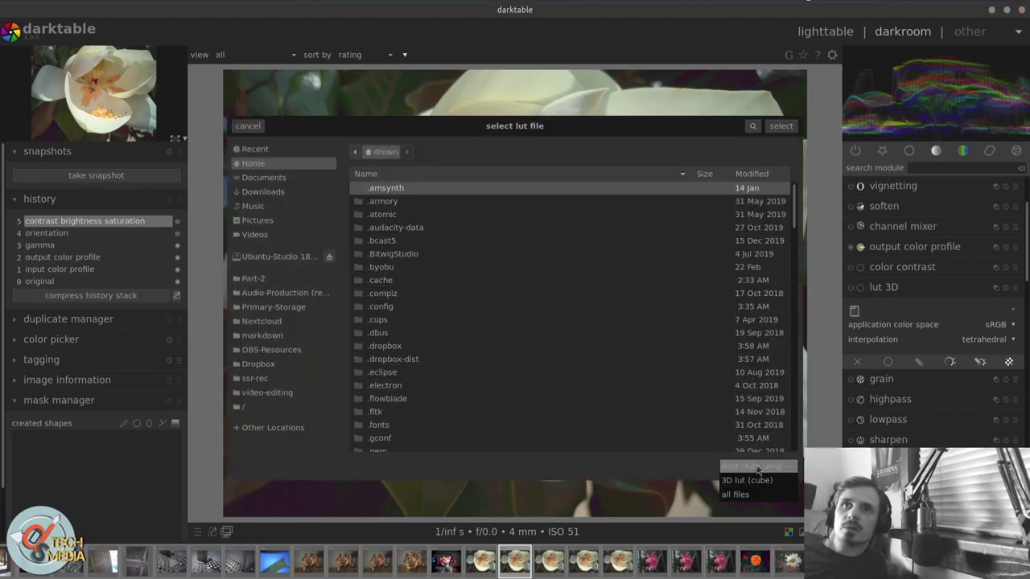
click(757, 471)
key(Escape)
key(space)
key(space)
key(space)
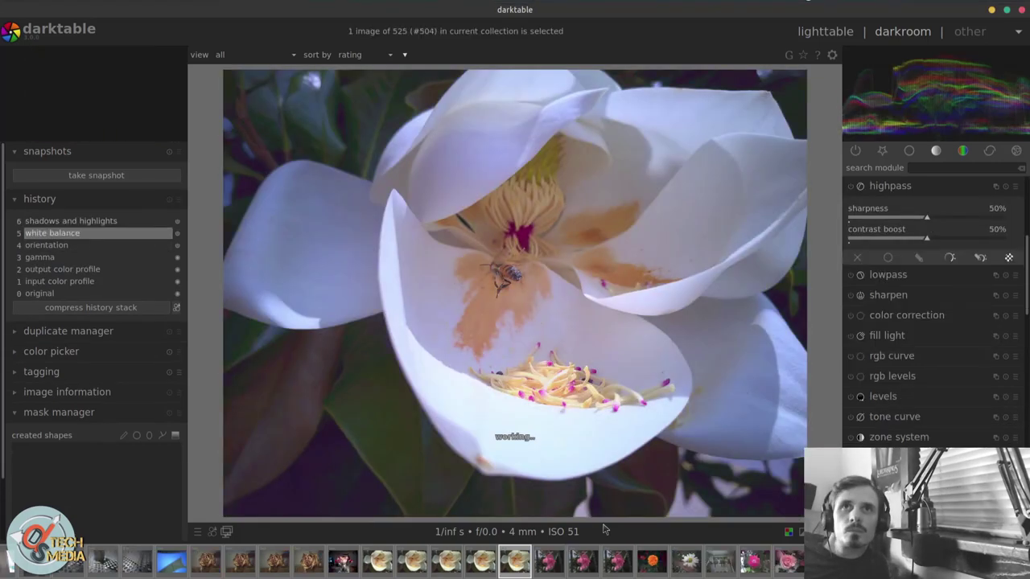
Return to image #500 and reshape the brush mask to loop around the bee, selecting brush #2
scroll(555, 474, up, 2)
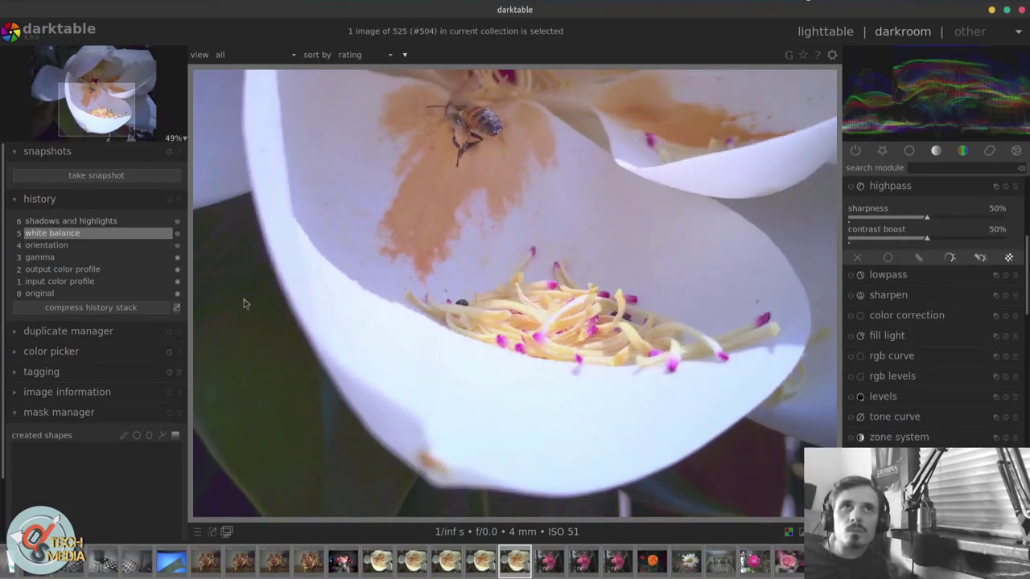
scroll(333, 256, down, 3)
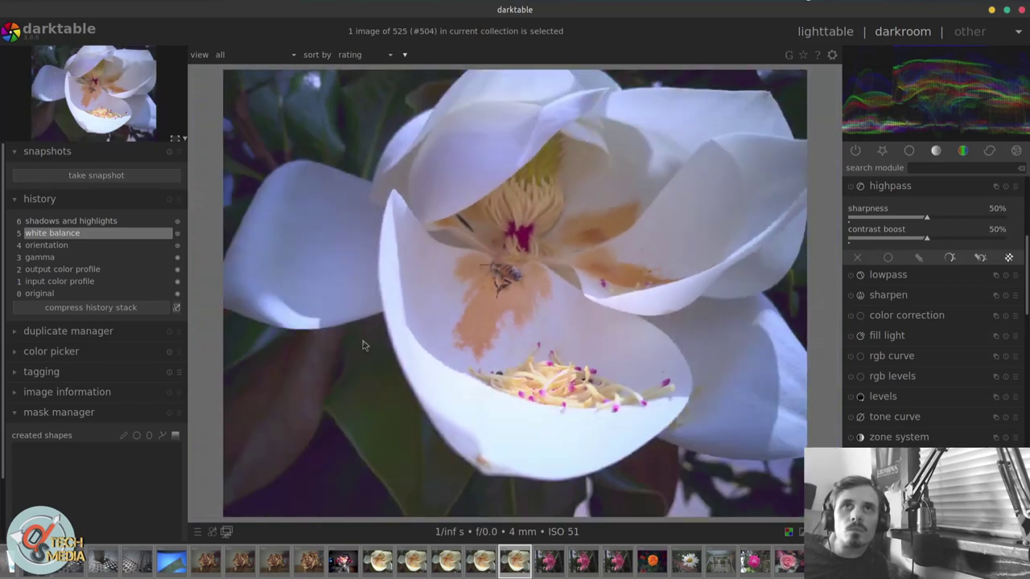
key(BackSpace)
key(BackSpace)
key(BackSpace)
key(BackSpace)
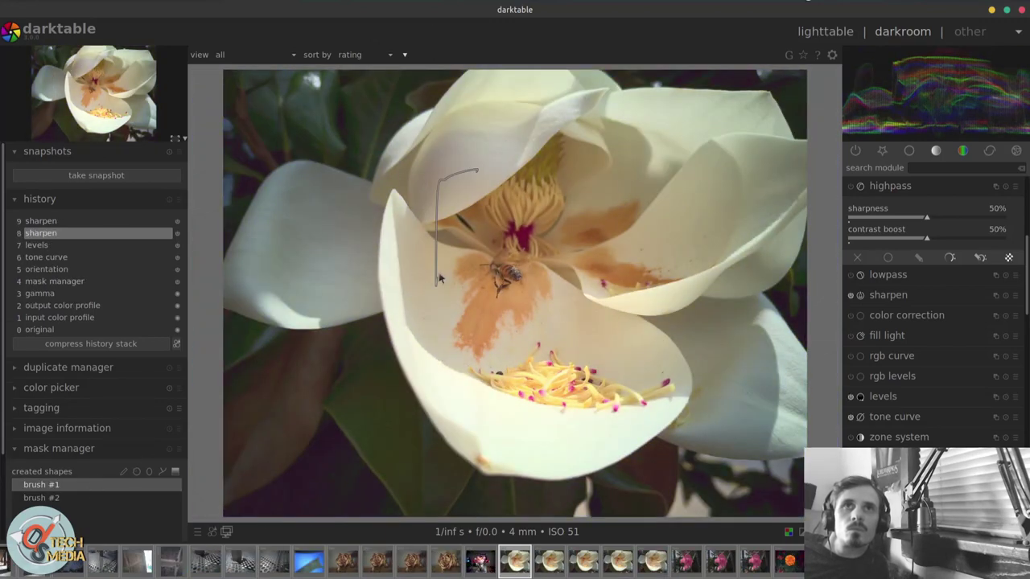
mouse_move(445, 278)
mouse_down()
mouse_move(494, 297)
mouse_move(529, 345)
mouse_up()
mouse_move(562, 243)
mouse_down()
mouse_move(566, 272)
mouse_move(540, 329)
mouse_move(577, 342)
mouse_move(567, 335)
mouse_move(536, 362)
mouse_move(519, 348)
mouse_up()
scroll(509, 264, up, 1)
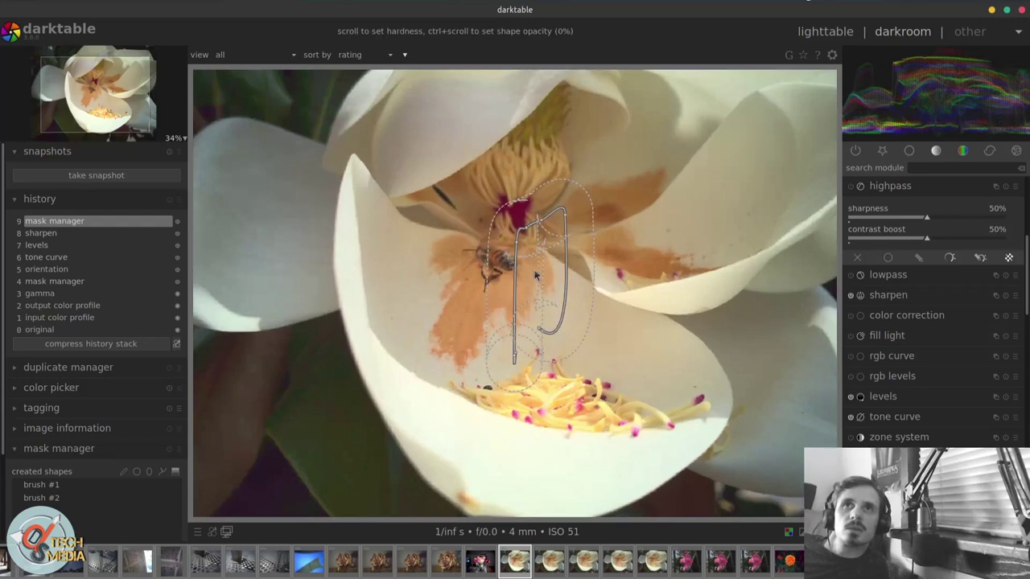
drag(509, 264, 481, 252)
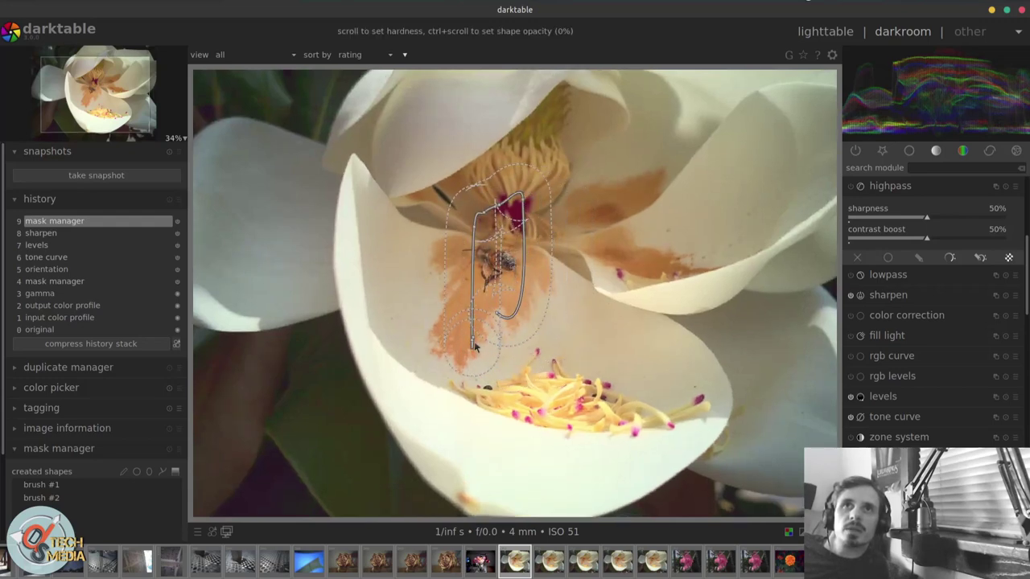
mouse_move(473, 346)
mouse_down()
mouse_move(487, 309)
mouse_move(531, 345)
mouse_move(470, 285)
mouse_move(457, 297)
mouse_up()
mouse_move(475, 341)
mouse_down()
mouse_move(475, 310)
mouse_move(497, 312)
mouse_up()
click(89, 499)
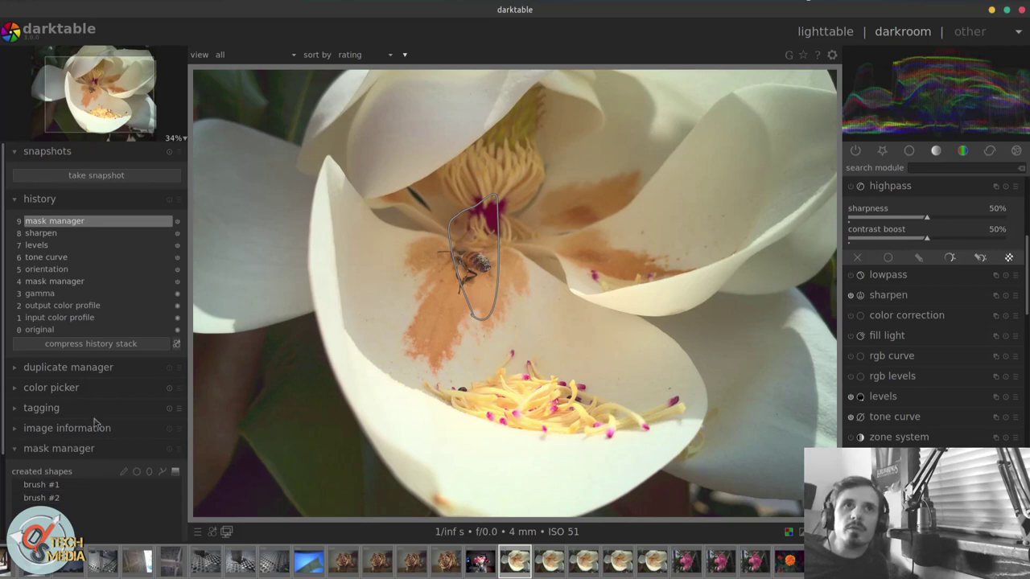
Step history back to sharpen, then levels, and load the coneflower image #520
click(111, 233)
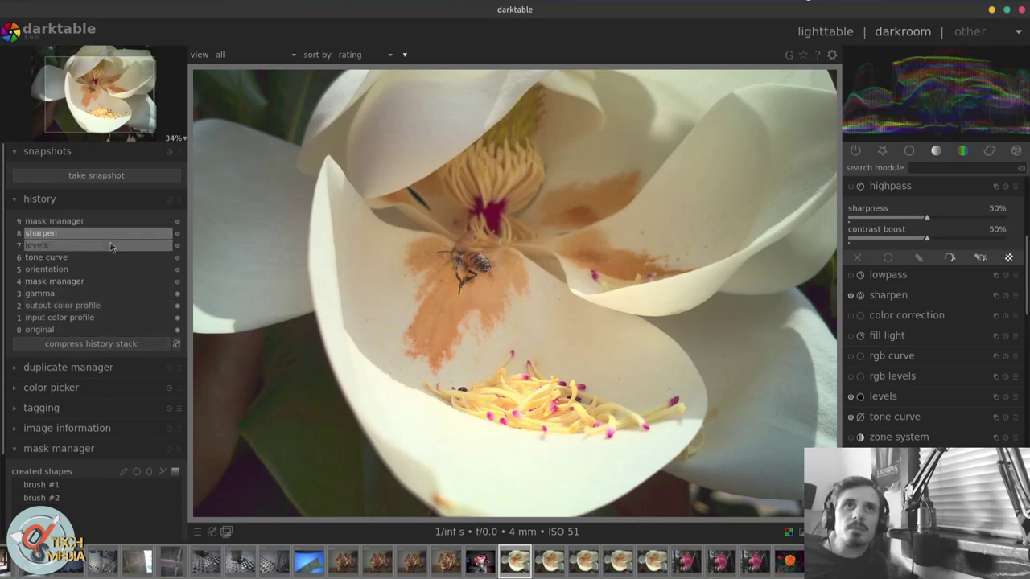
click(111, 244)
key(space)
key(space)
key(space)
key(space)
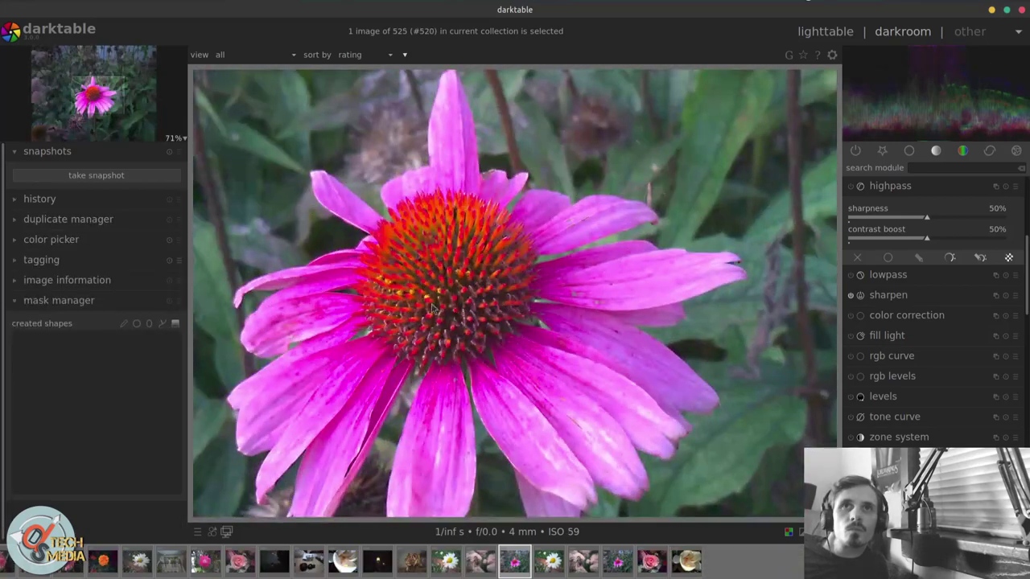
Place a circular mask on the coneflower's centre and try a lowpass blur
click(129, 323)
click(528, 299)
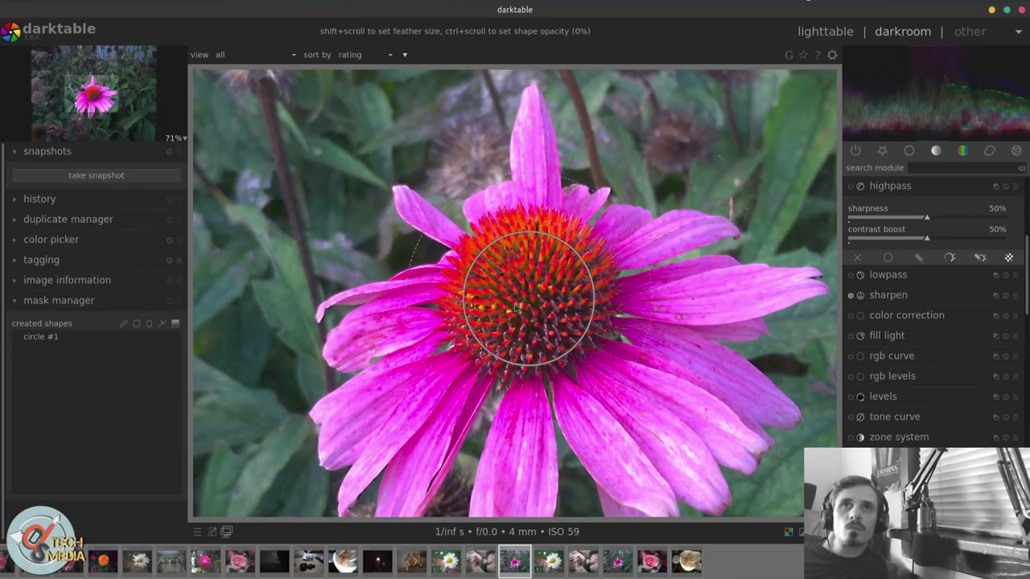
click(887, 275)
scroll(869, 225, down, 3)
Tint the photo toward red with color correction, then roll history back to the velvia step
click(889, 351)
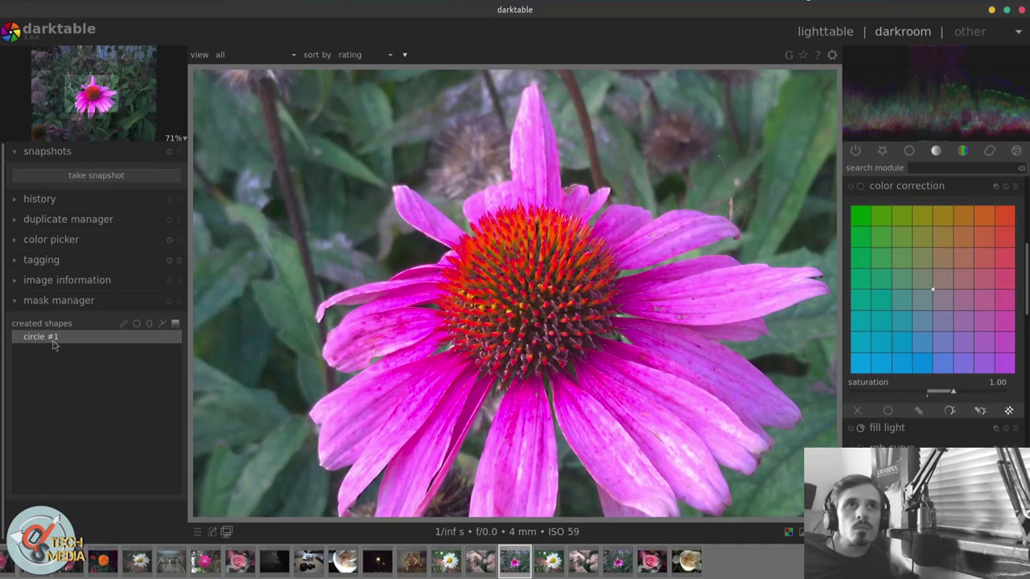
drag(959, 284, 1014, 238)
click(67, 199)
click(55, 233)
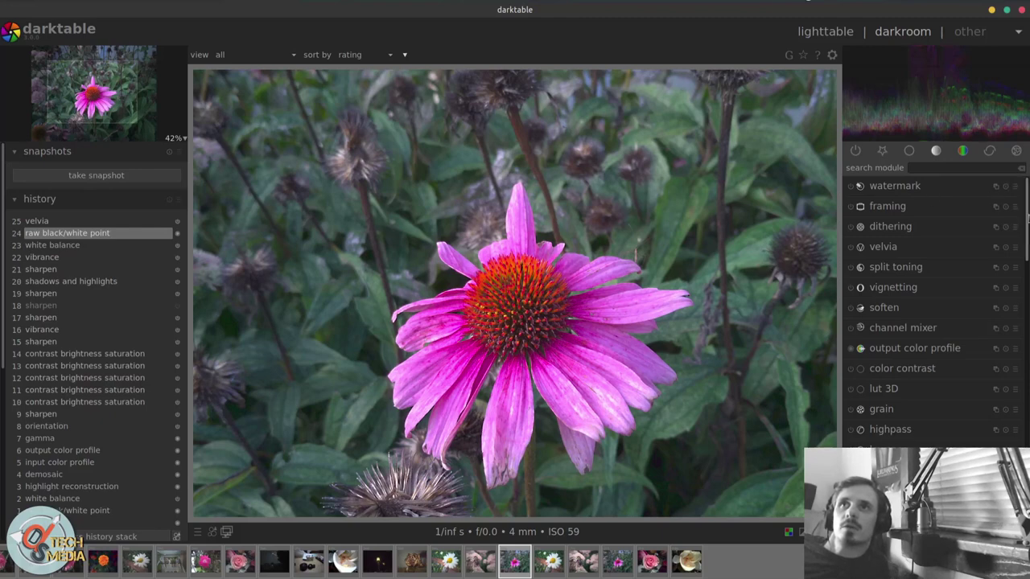
scroll(925, 314, down, 3)
drag(1028, 233, 1027, 298)
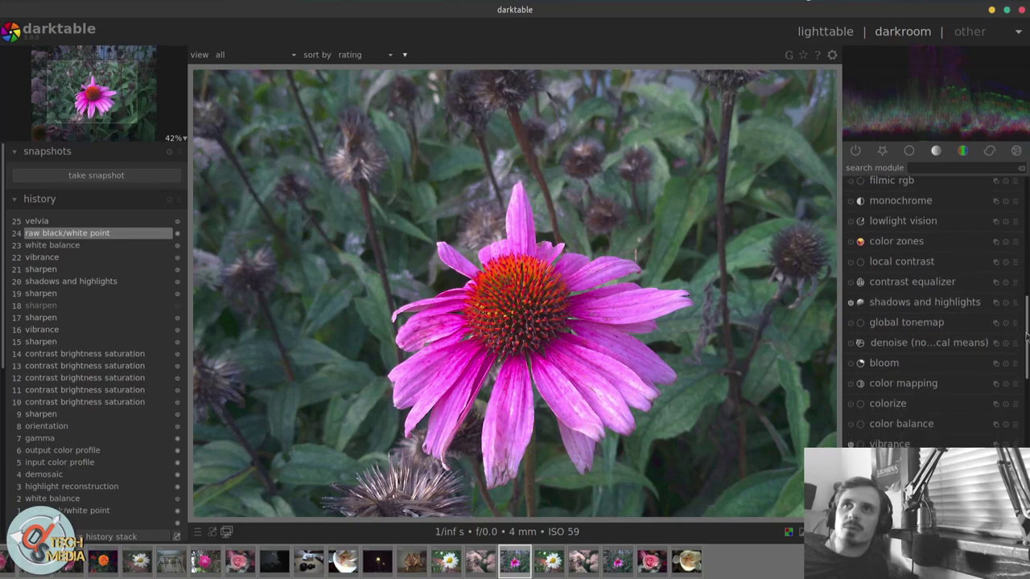
scroll(1026, 336, down, 1)
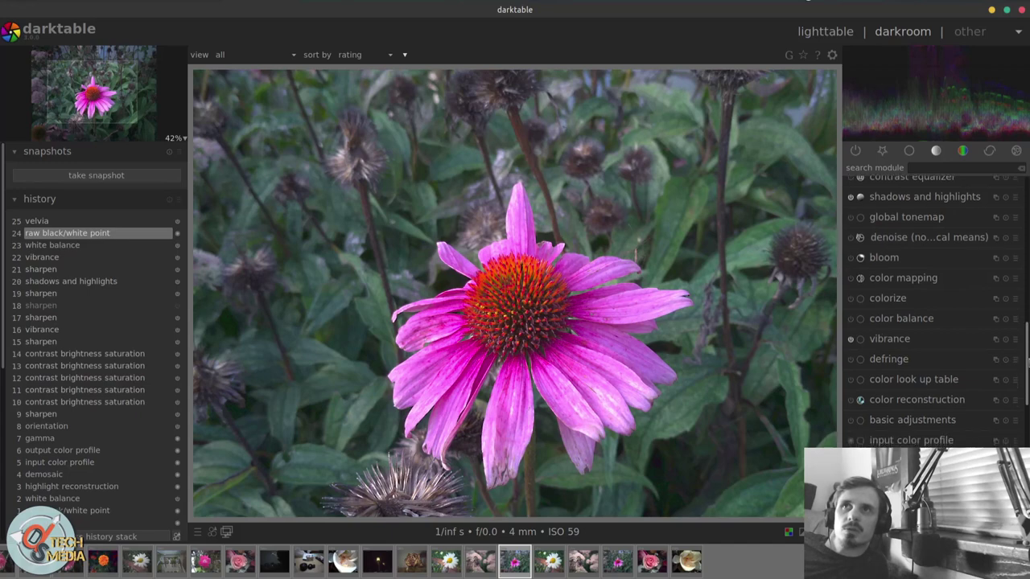
scroll(933, 305, down, 1)
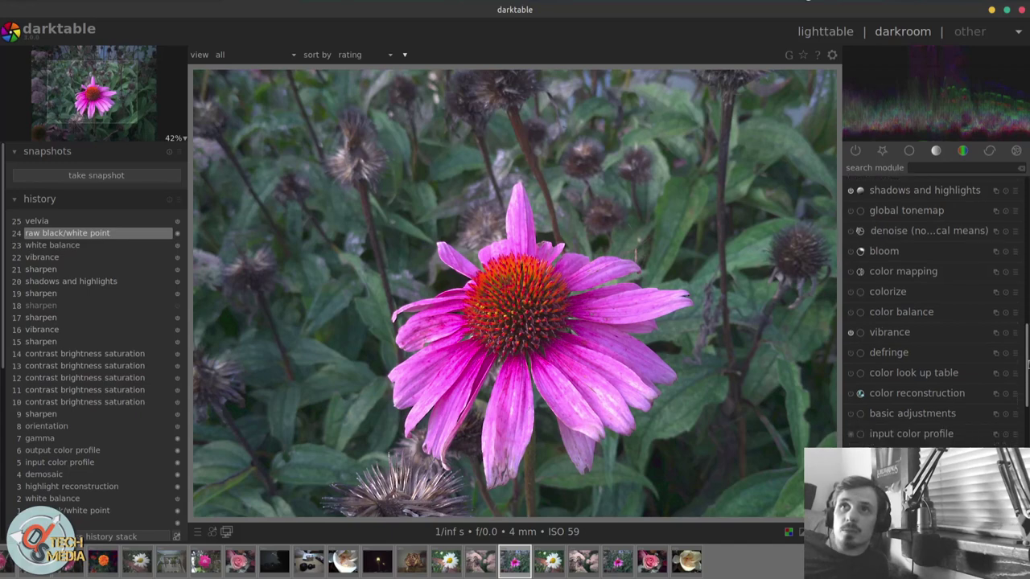
drag(1026, 372, 1026, 388)
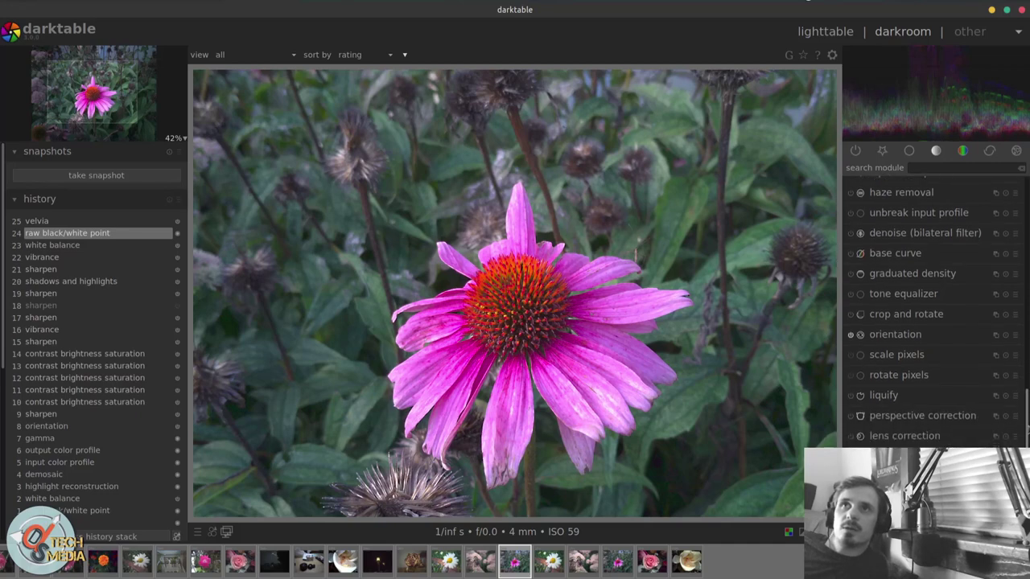
scroll(933, 322, down, 1)
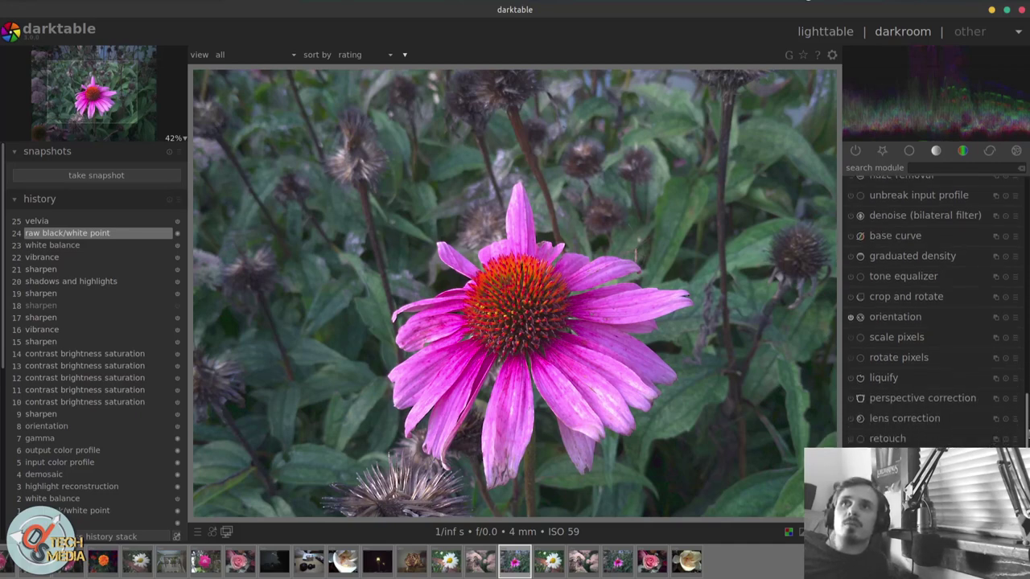
scroll(933, 314, down, 1)
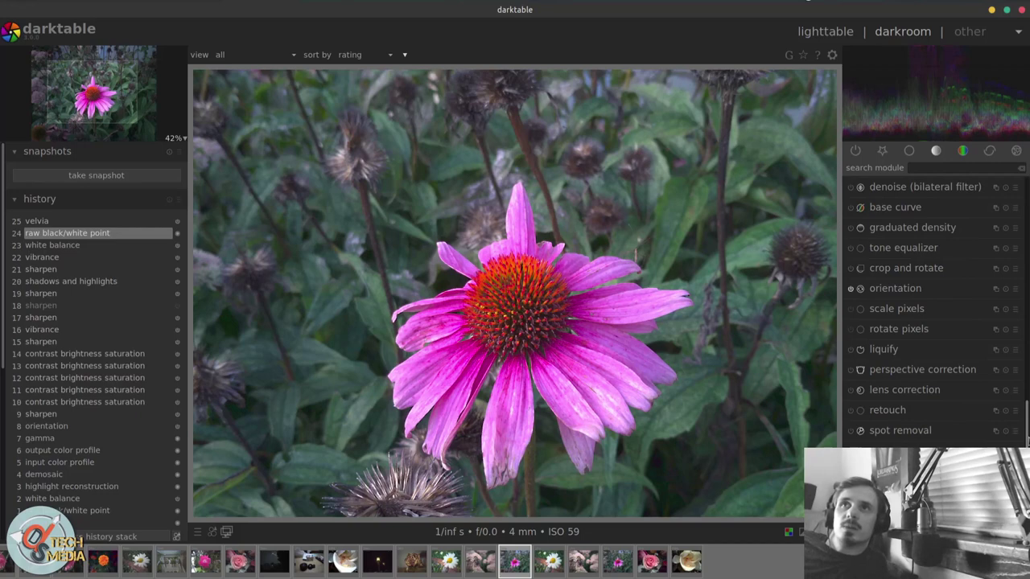
scroll(933, 314, down, 3)
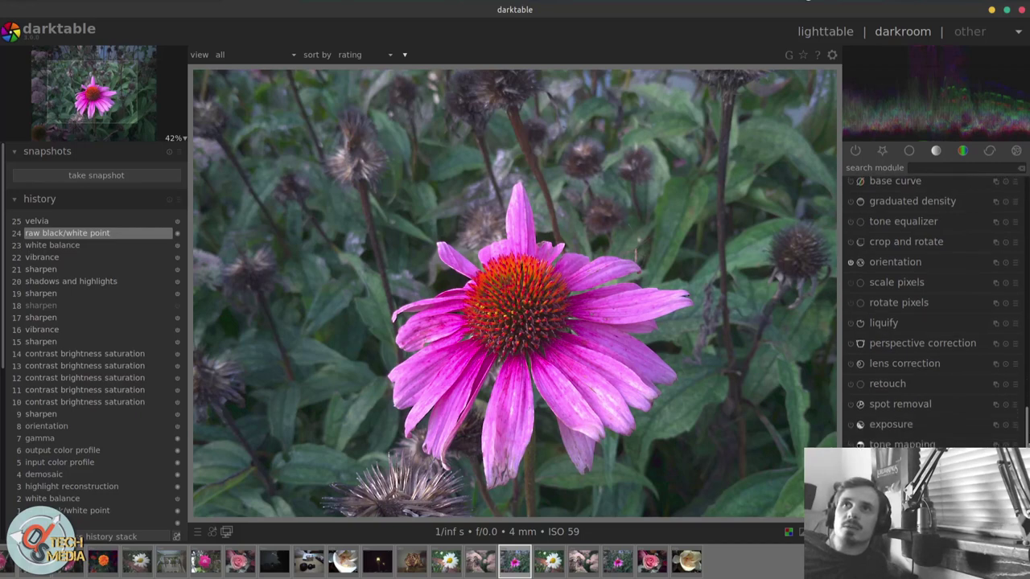
scroll(933, 314, down, 4)
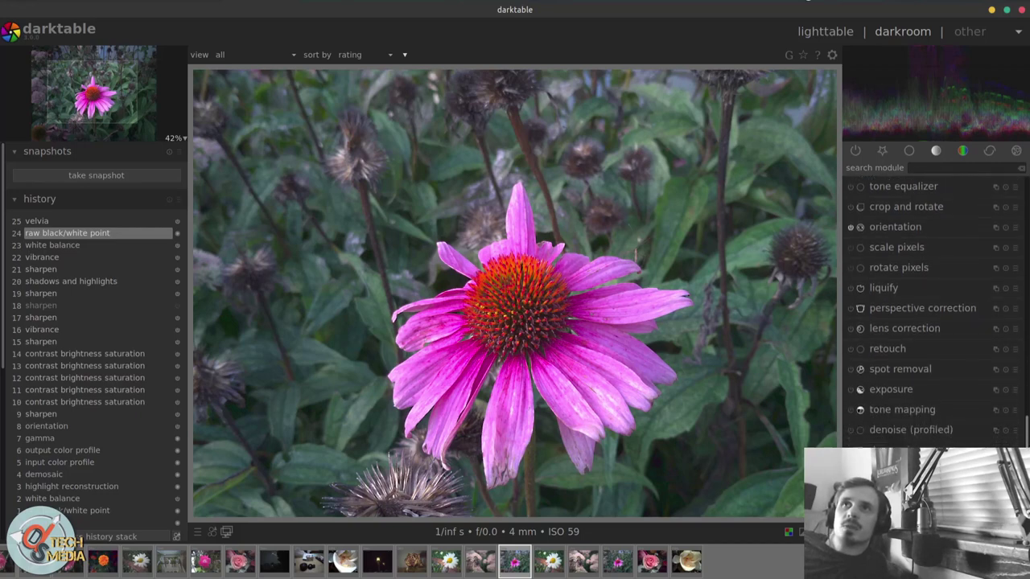
scroll(933, 314, down, 6)
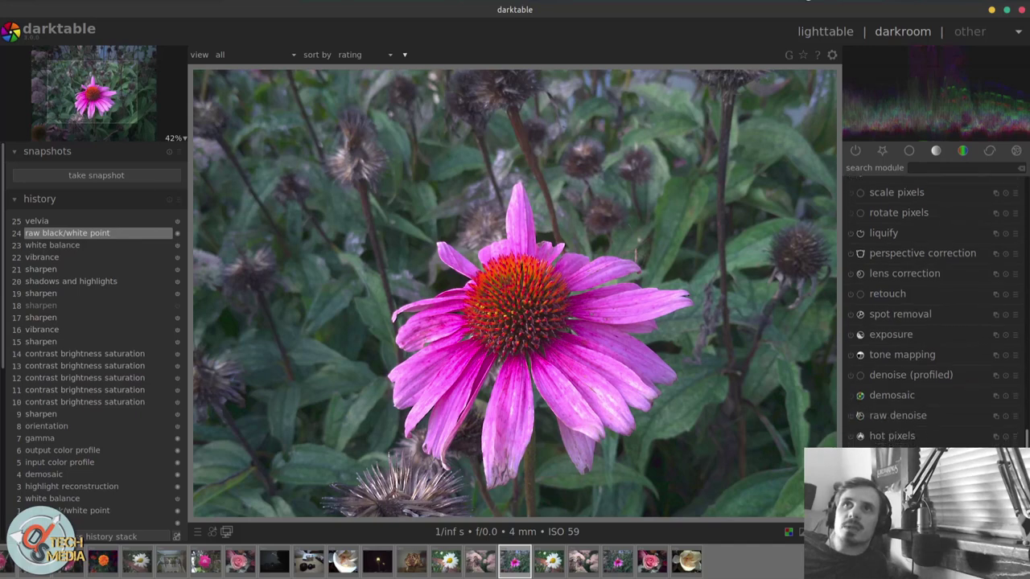
scroll(933, 314, down, 3)
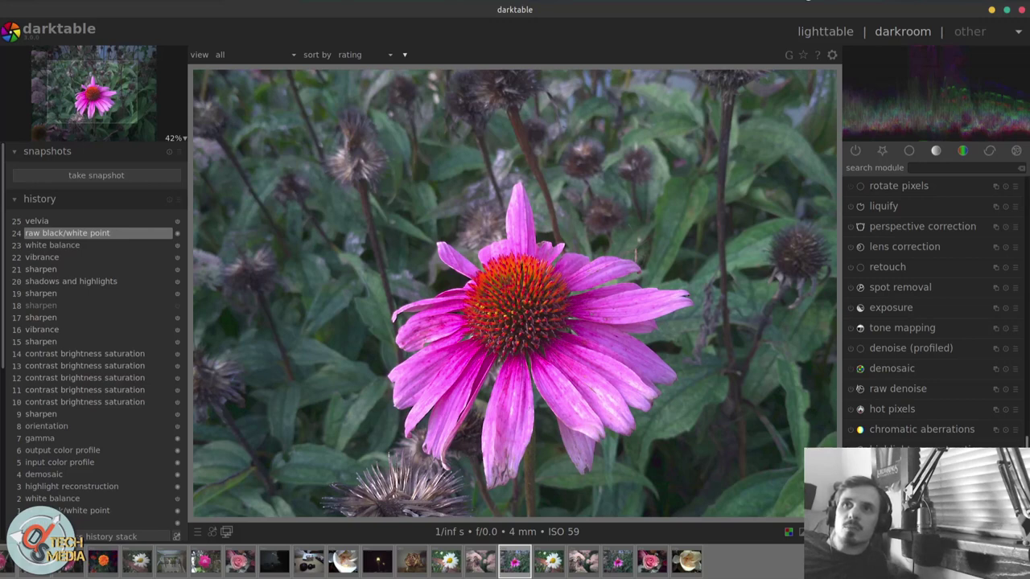
scroll(1019, 221, up, 10)
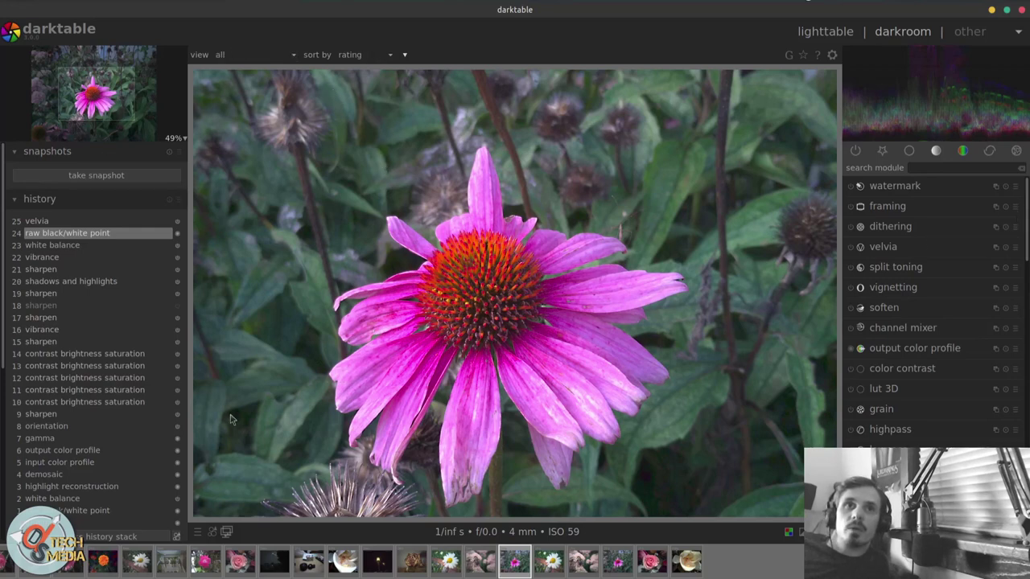
Browse the thumbnails, then toggle the roses photo between its unedited original and full edit
click(825, 31)
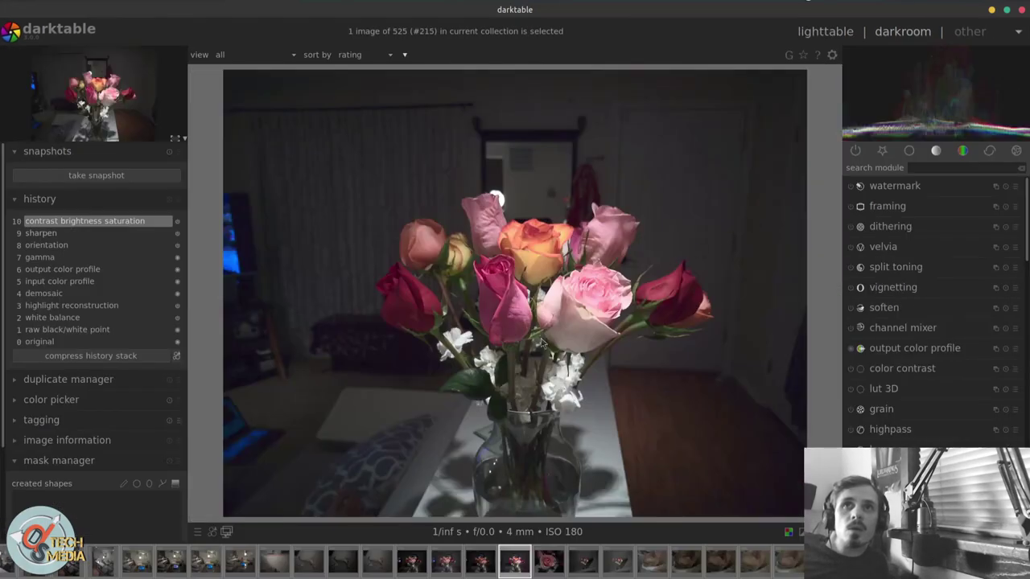
scroll(543, 344, up, 2)
scroll(515, 322, down, 1)
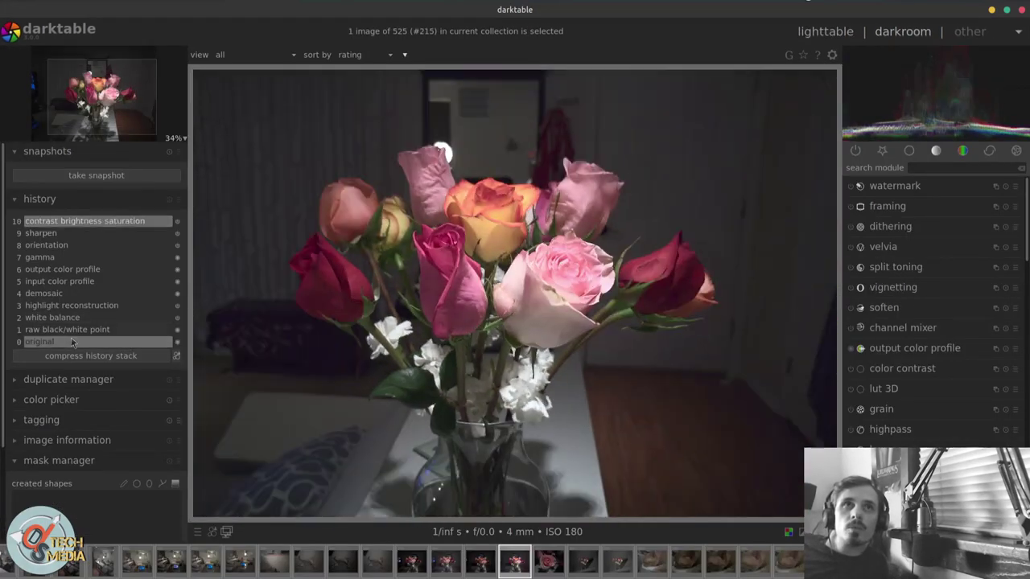
click(72, 343)
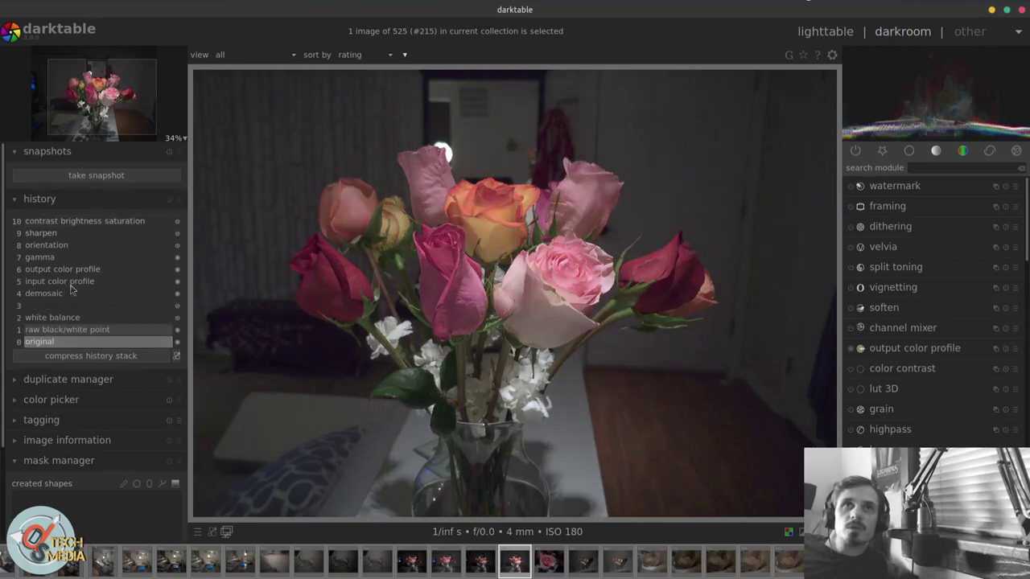
click(97, 221)
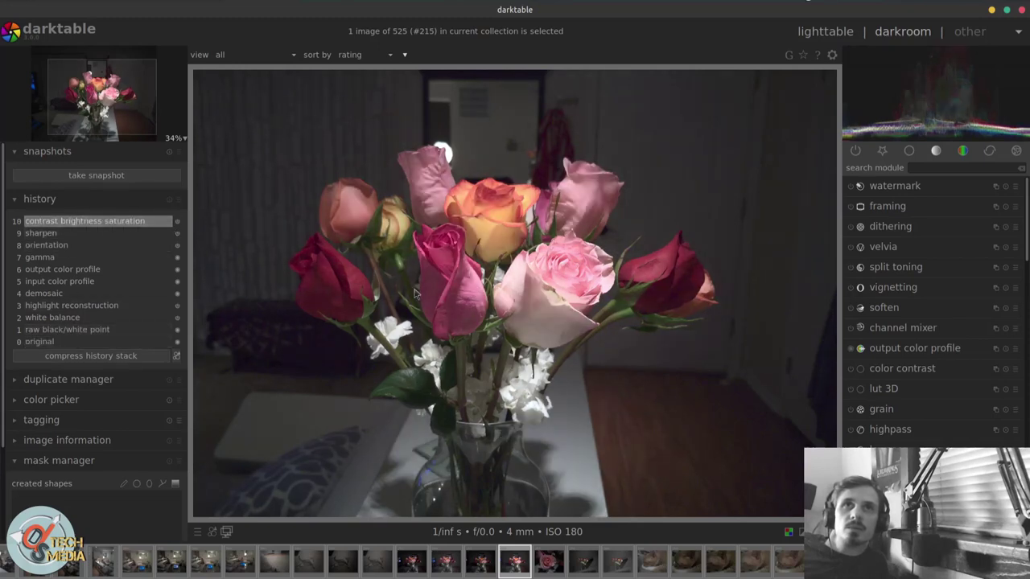
Show the roses photo full-window without its edits, then return to the lighttable grid
scroll(453, 309, up, 3)
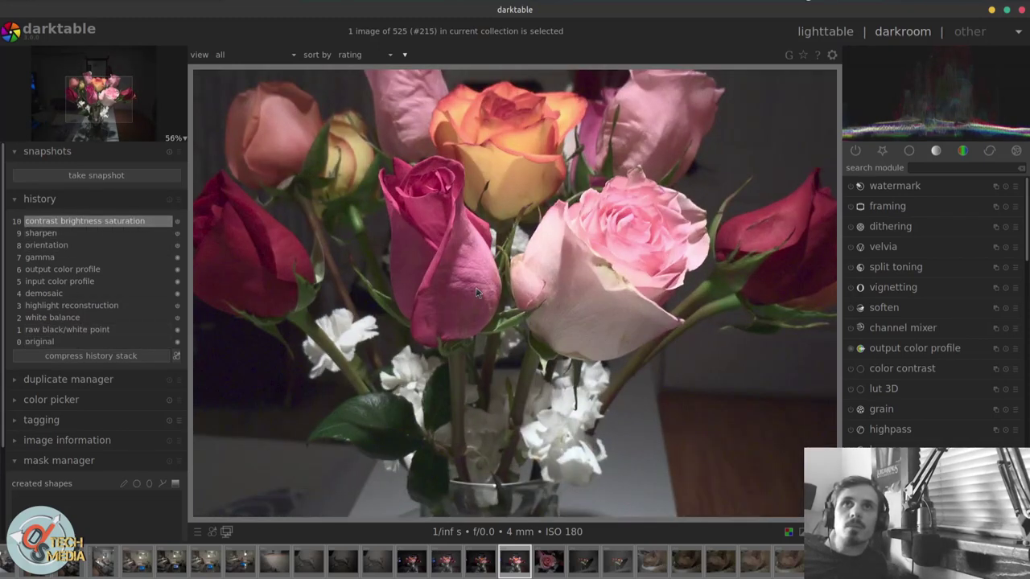
key(Tab)
key(ctrl+z)
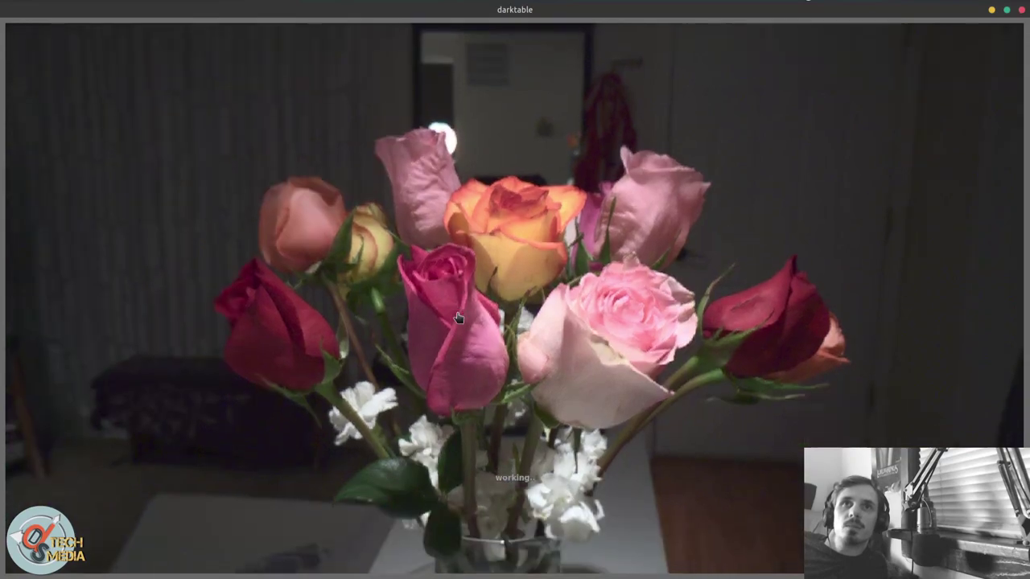
key(l)
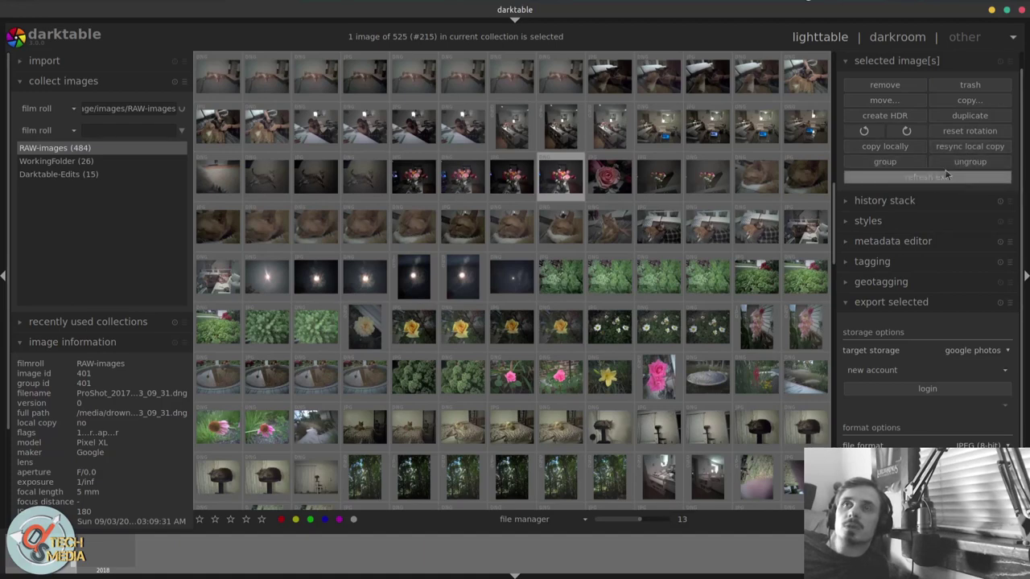
Tidy the right-panel sections and set the export target storage to Google Photos
click(903, 63)
click(909, 142)
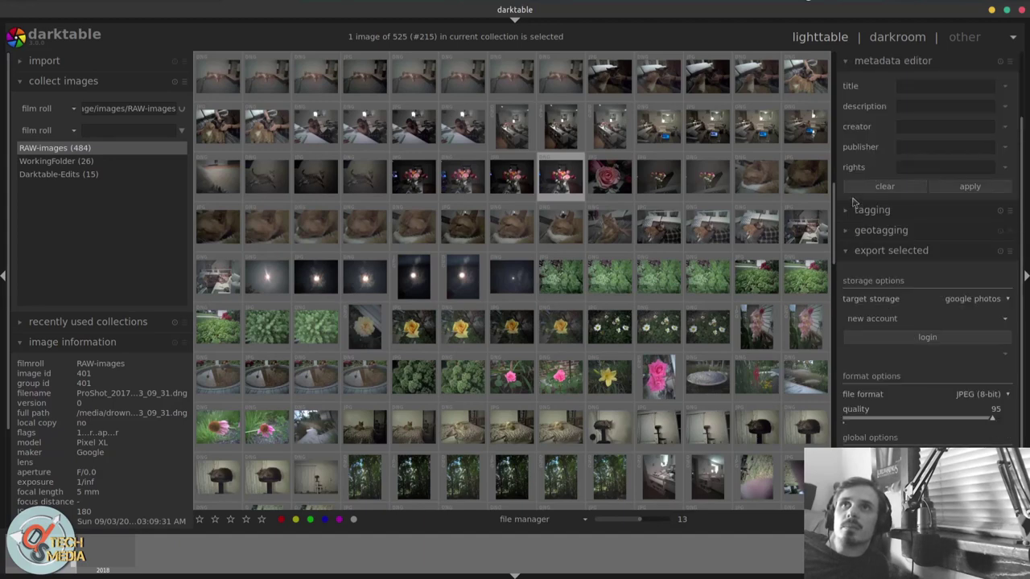
click(892, 61)
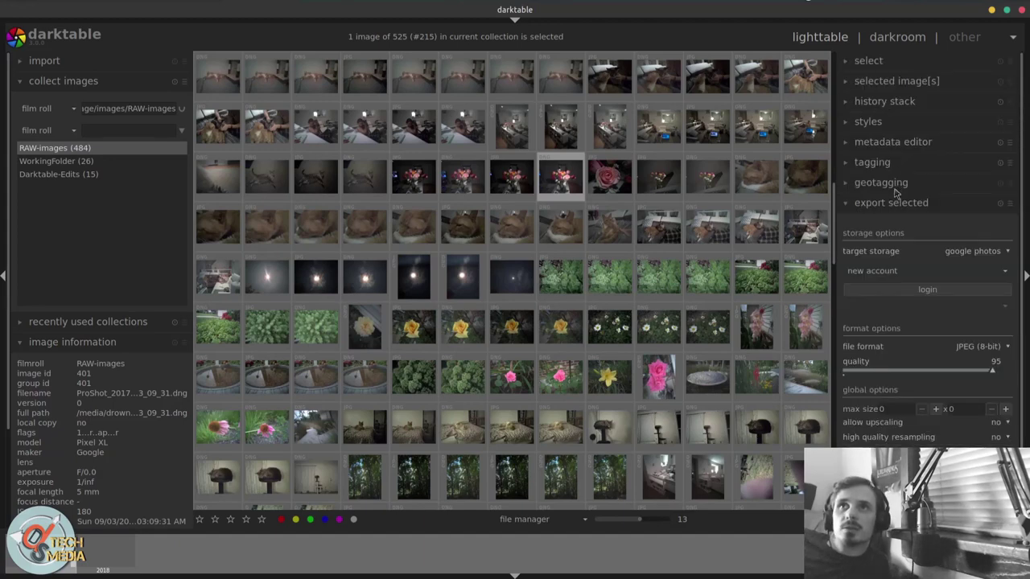
click(895, 198)
click(895, 200)
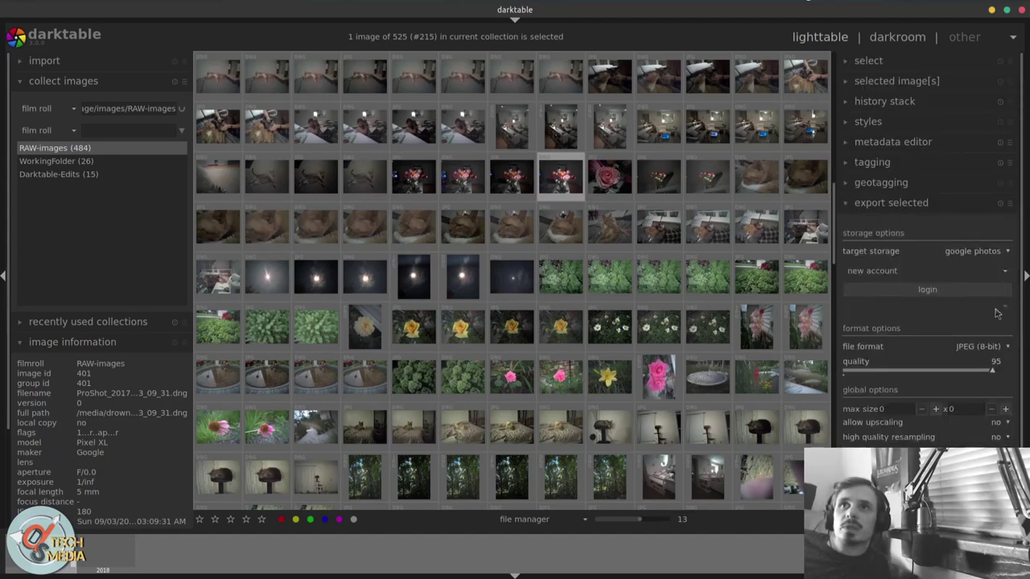
click(986, 251)
click(985, 251)
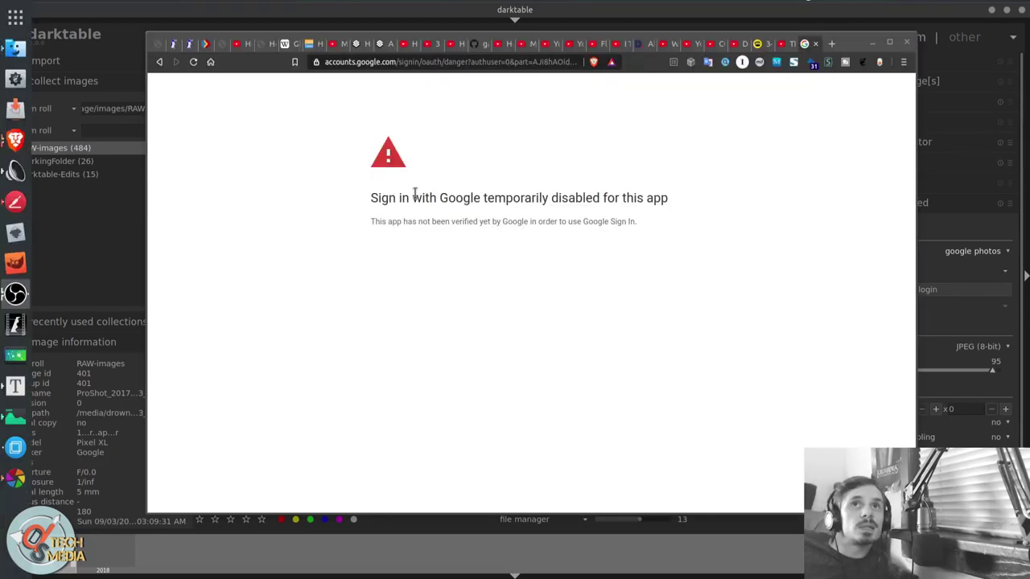
drag(442, 193, 620, 206)
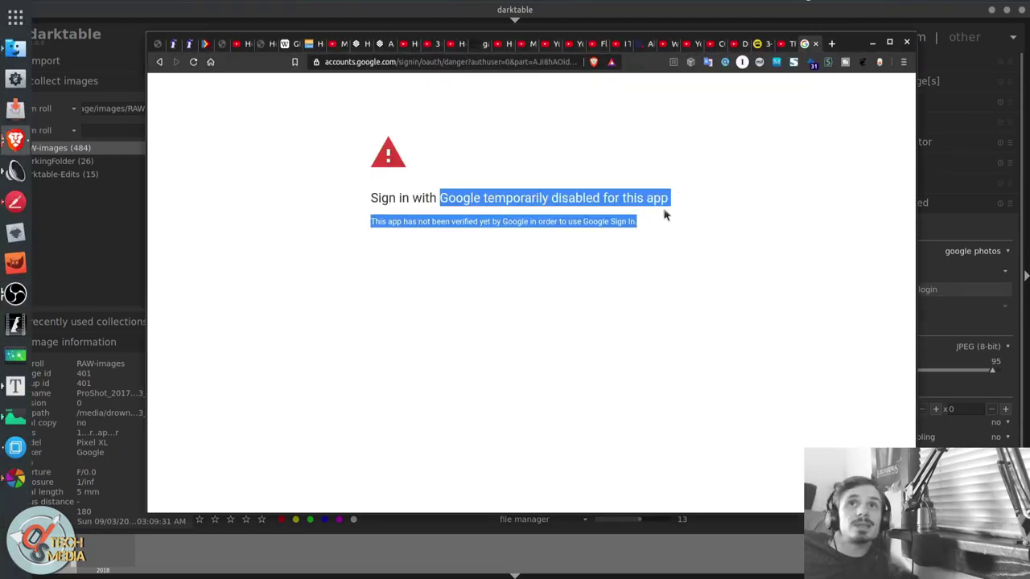
click(664, 215)
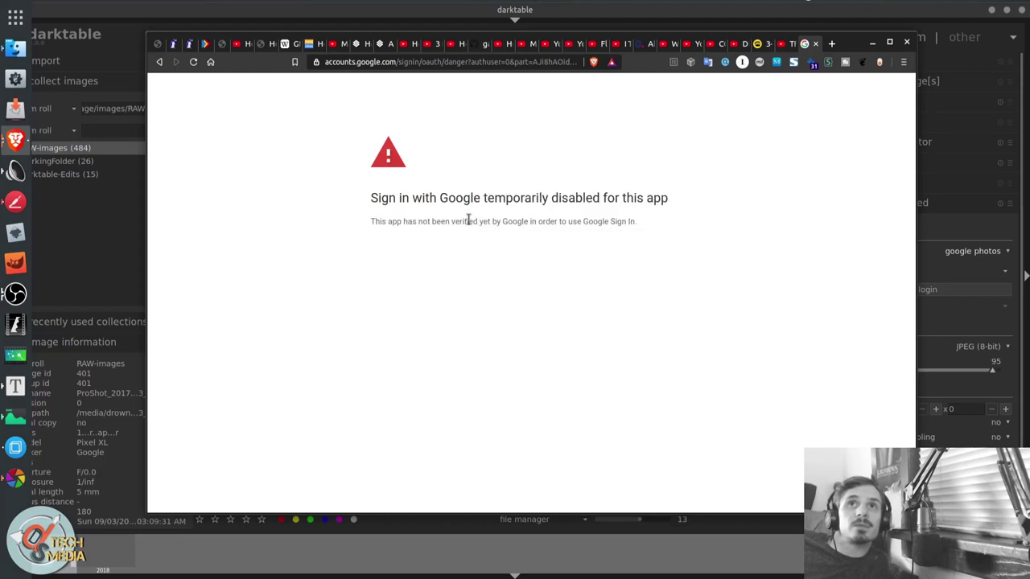
triple_click(626, 221)
click(661, 224)
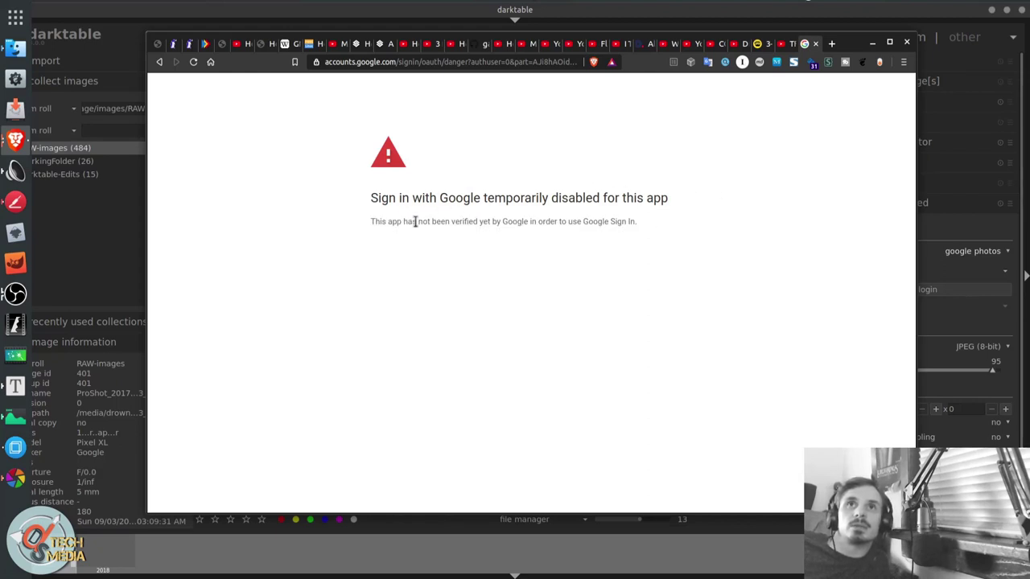
drag(416, 223, 641, 230)
click(650, 228)
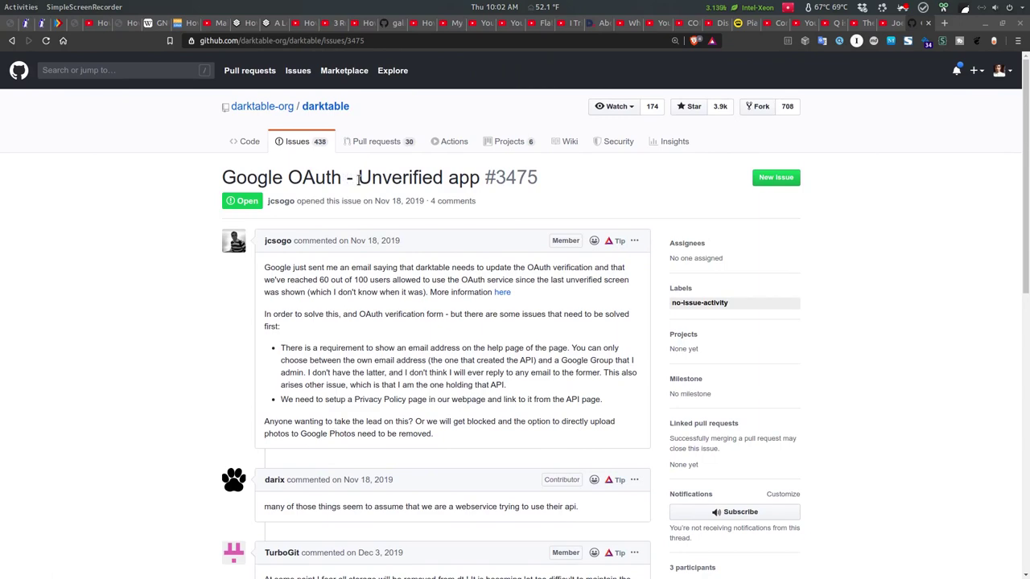
Scroll through the comments on GitHub issue #3475 and back up to the top
scroll(359, 180, down, 1)
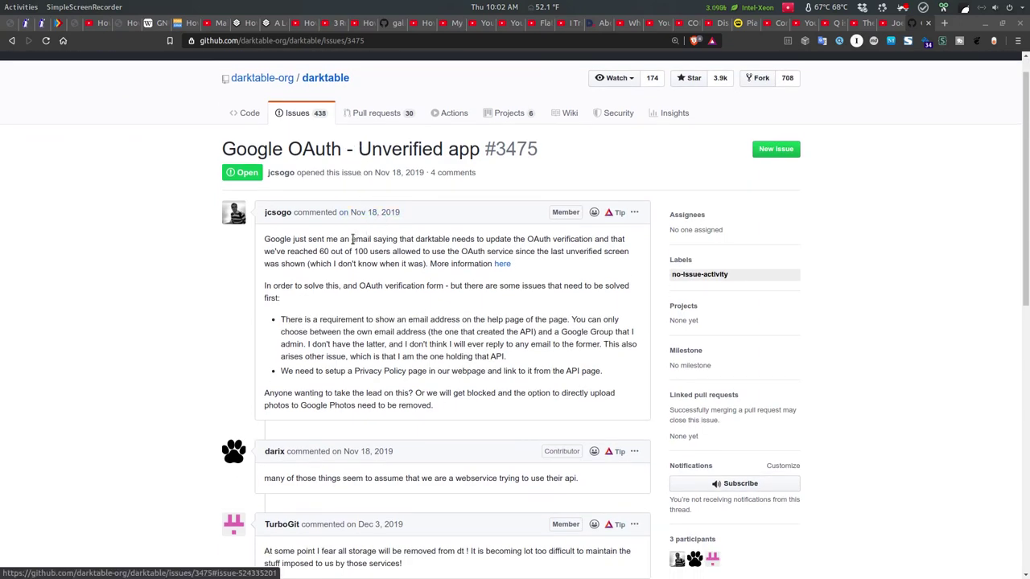
scroll(348, 252, down, 5)
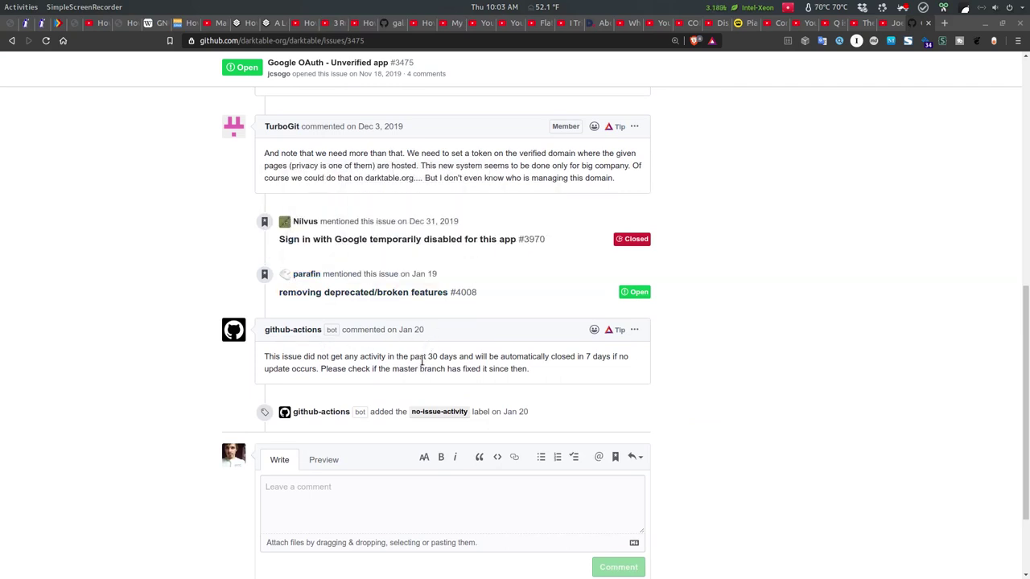
scroll(422, 362, up, 1)
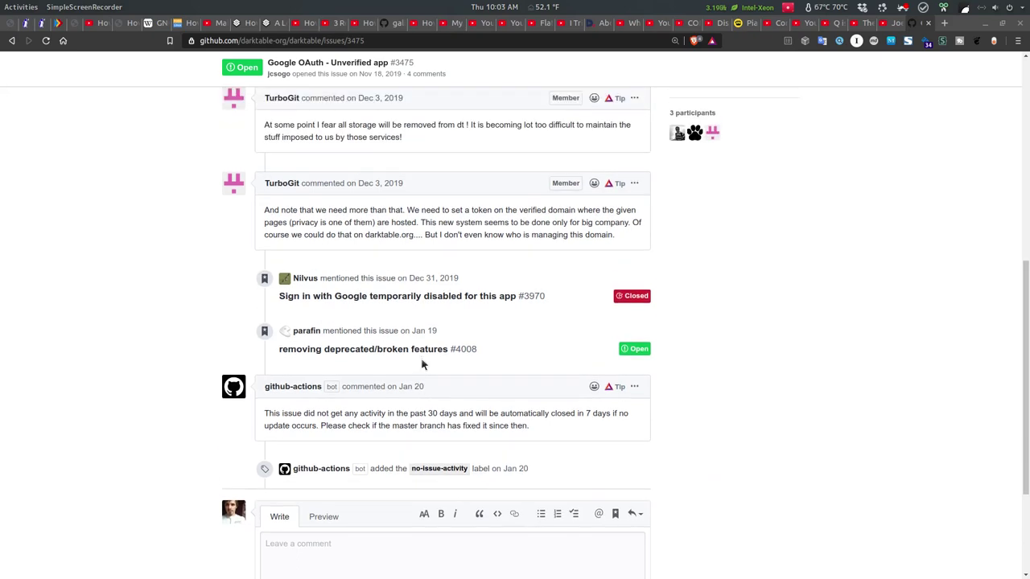
scroll(421, 364, up, 8)
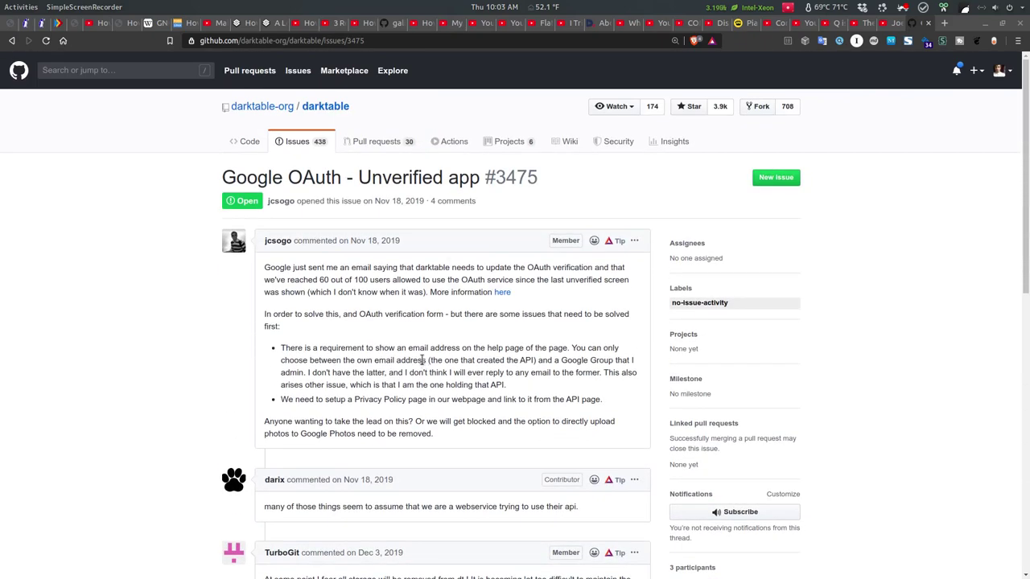
scroll(421, 368, down, 3)
scroll(422, 368, up, 3)
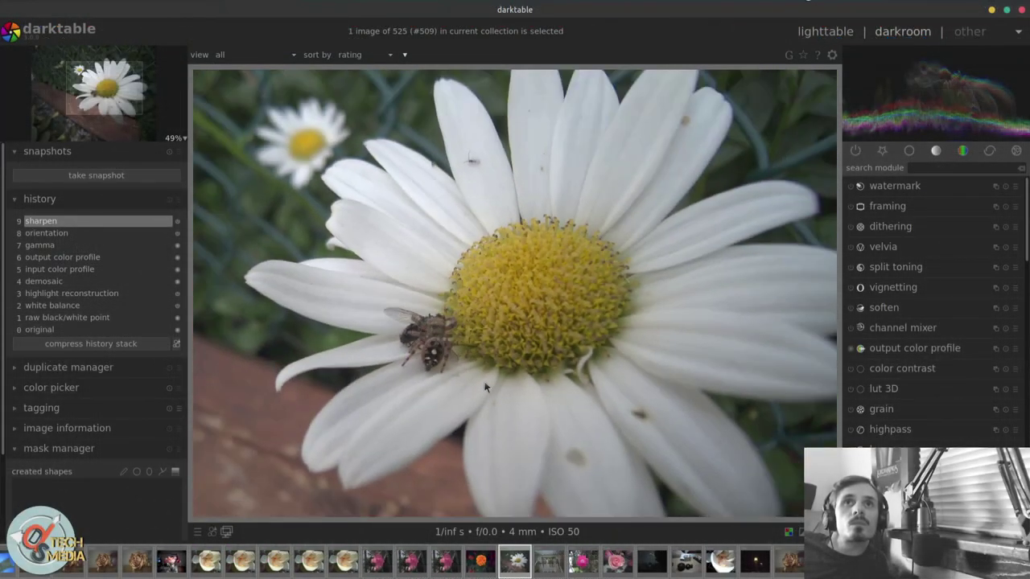
Zoom to 100% on the daisy's insect and compare its original with the sharpen edit
middle_click(446, 390)
click(40, 329)
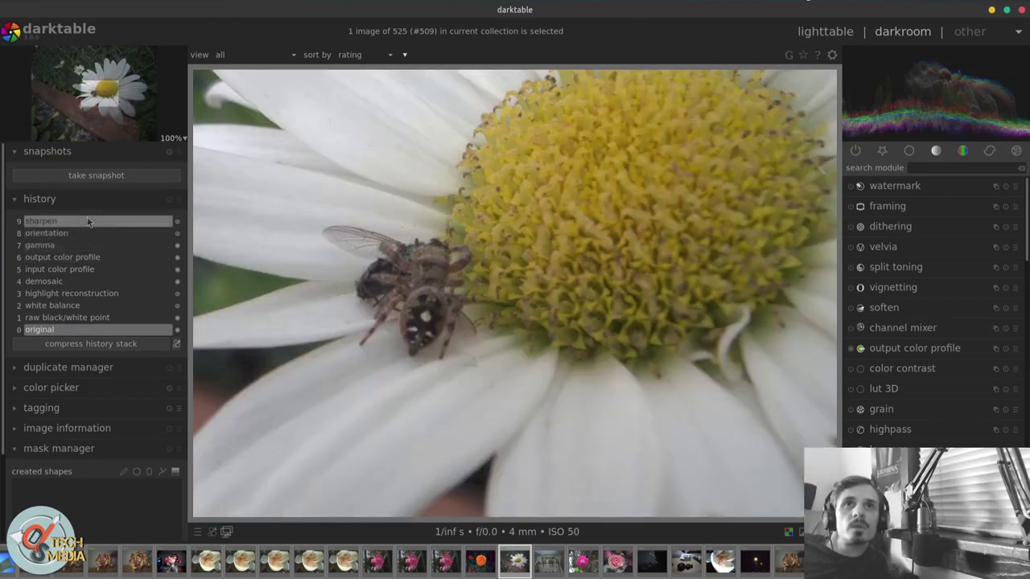
click(87, 222)
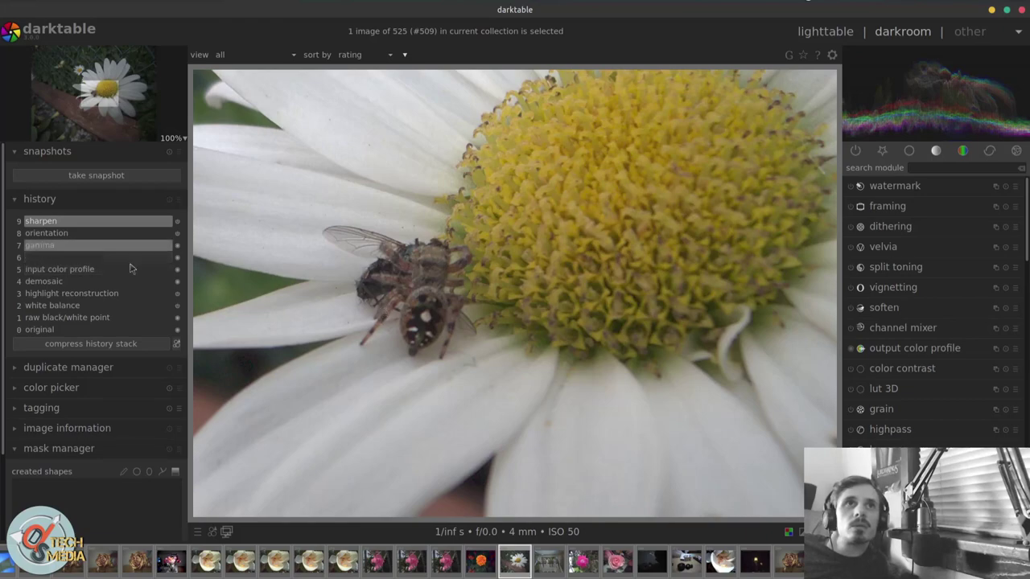
Move to the bumblebee photo, compare its unedited and fully edited versions, then fit it to view
scroll(536, 303, down, 2)
key(space)
key(space)
key(space)
key(space)
key(space)
key(space)
key(space)
key(space)
key(space)
key(space)
key(space)
key(space)
key(space)
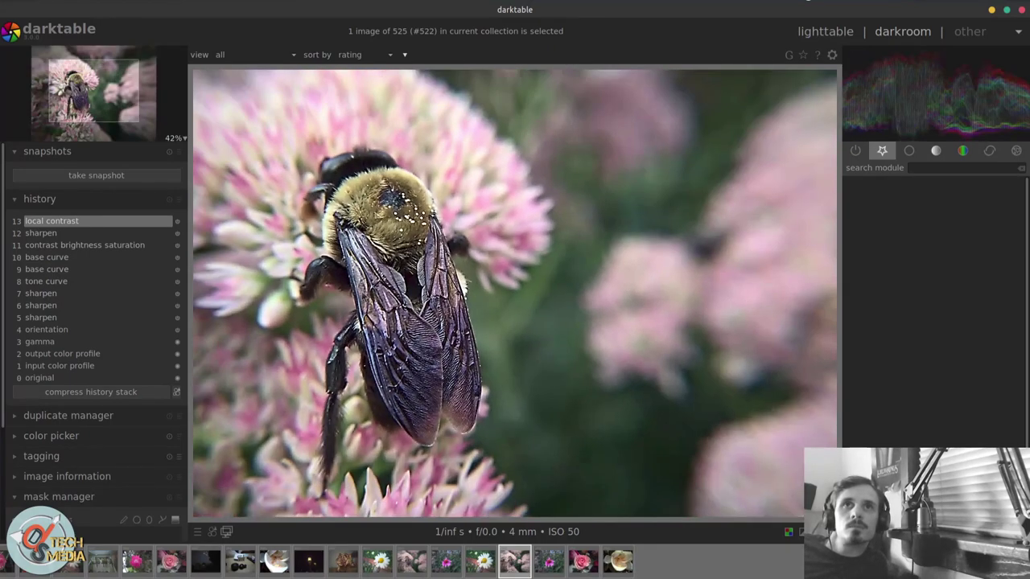
scroll(437, 229, up, 3)
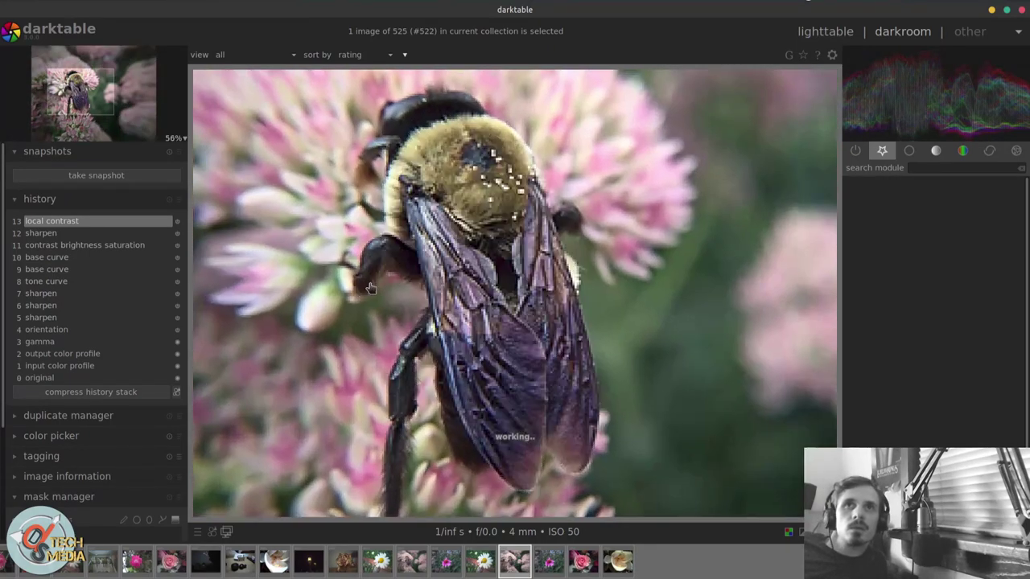
drag(370, 288, 418, 267)
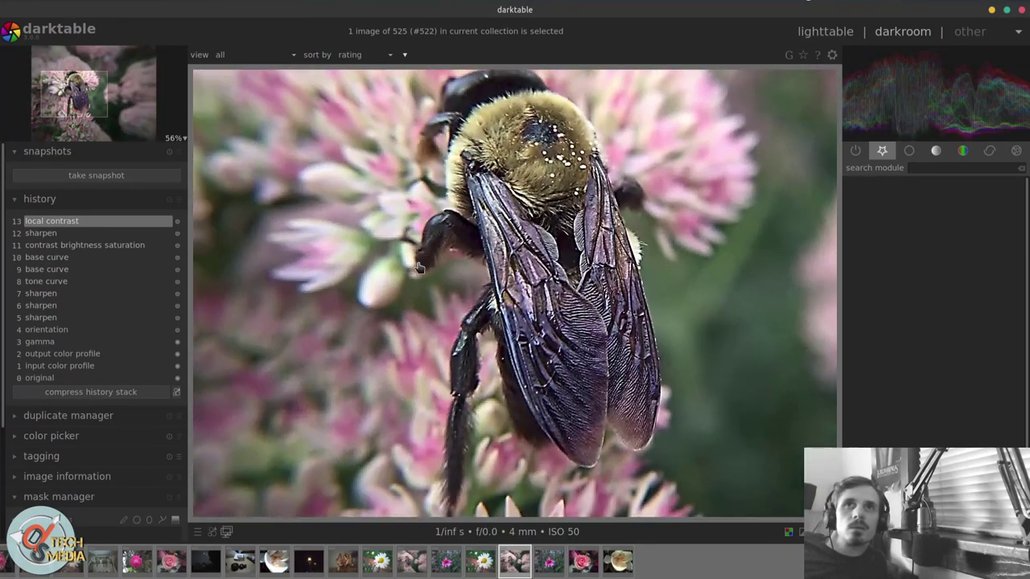
click(150, 385)
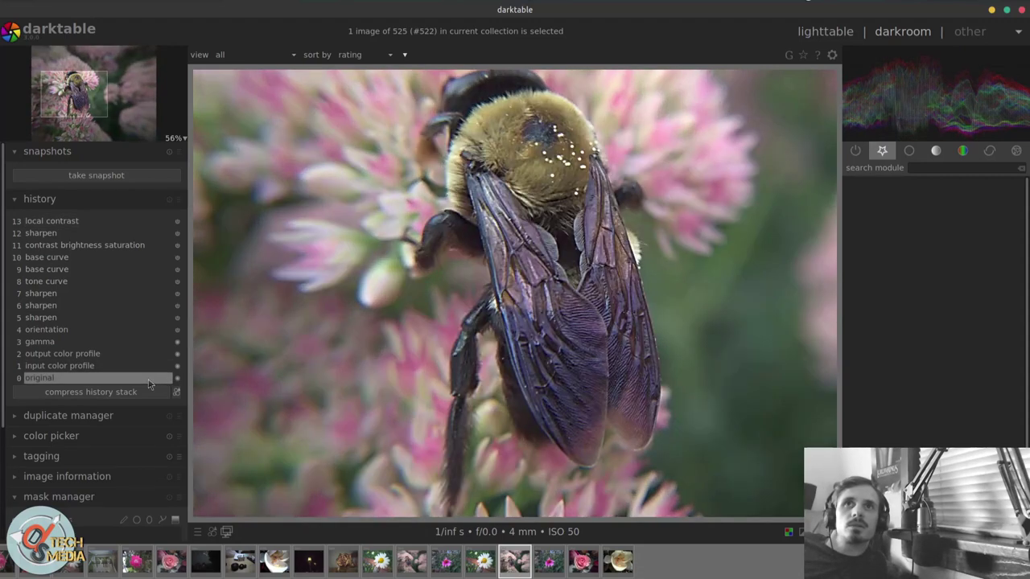
click(69, 222)
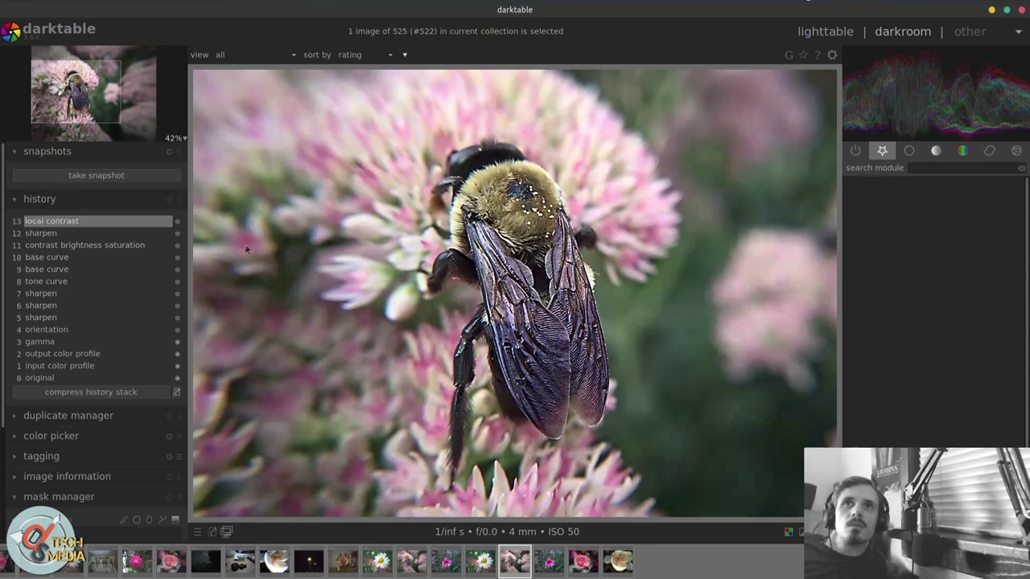
middle_click(252, 245)
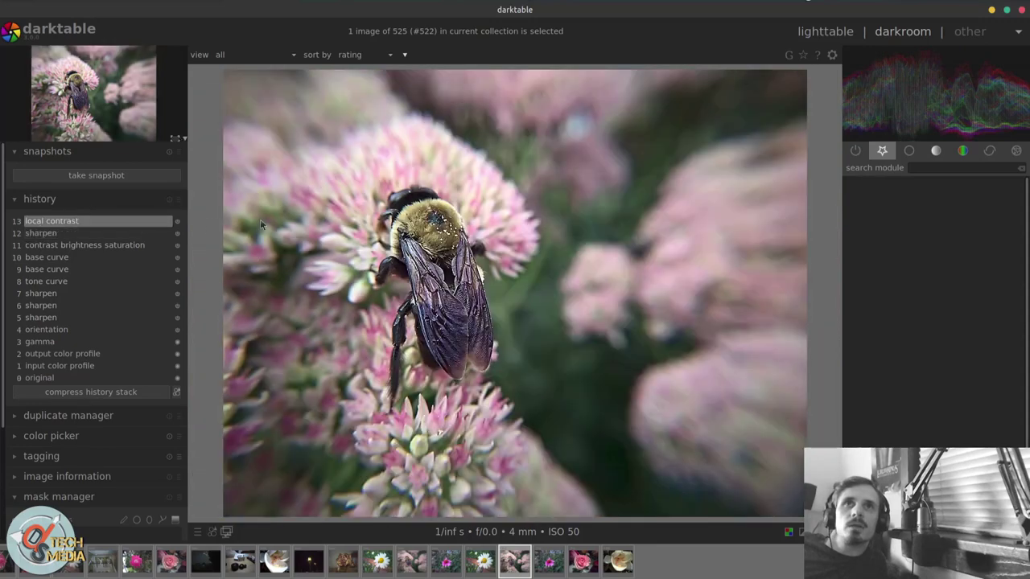
Compare the bee's contrast brightness saturation step with the original and full edit, ending on that step
click(145, 248)
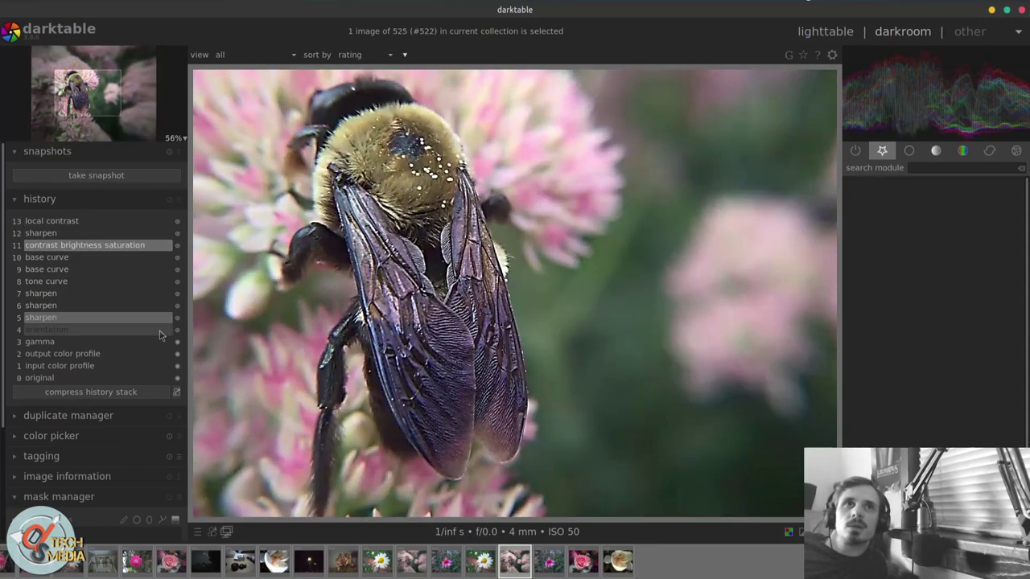
click(144, 378)
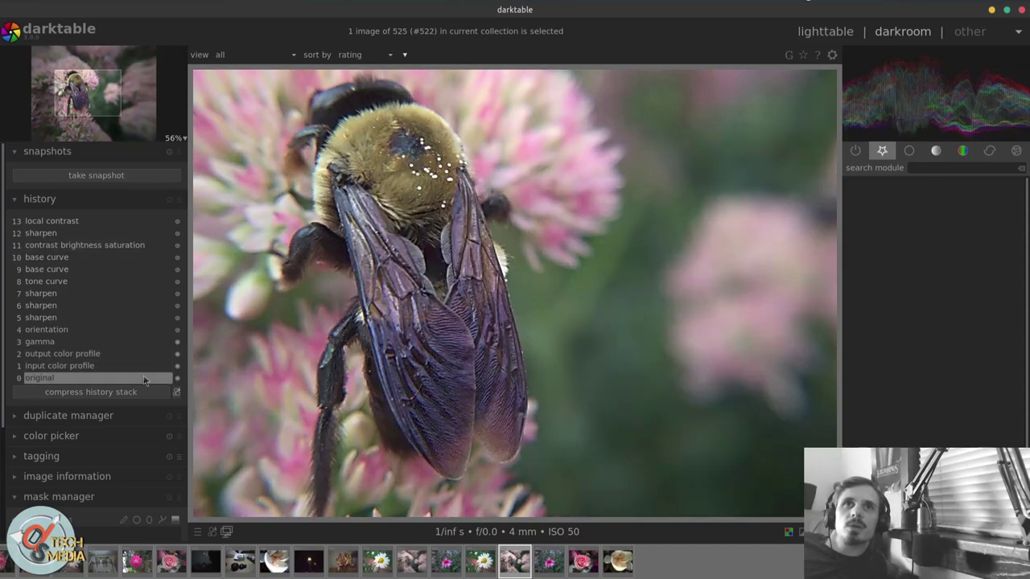
click(130, 225)
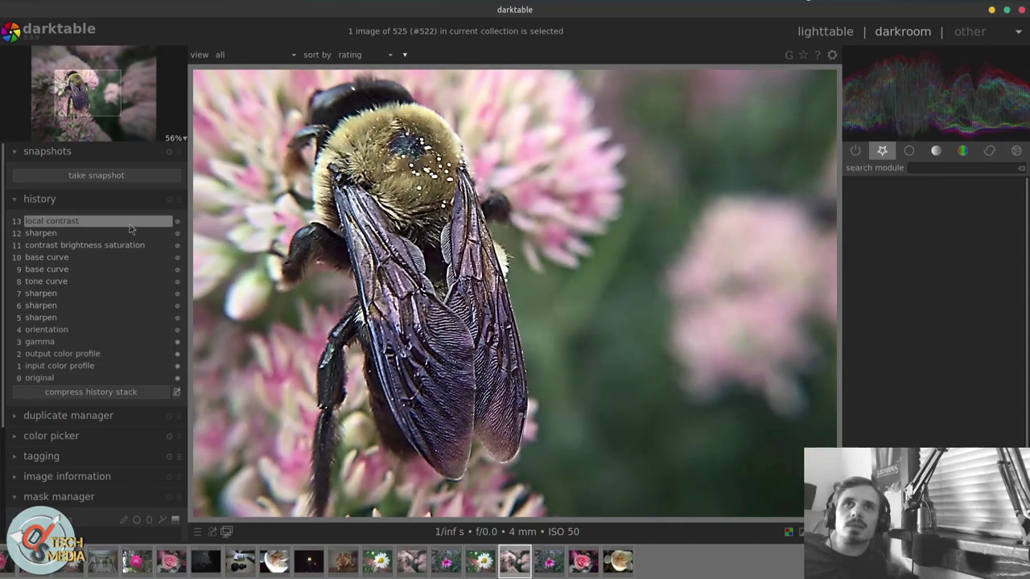
click(137, 246)
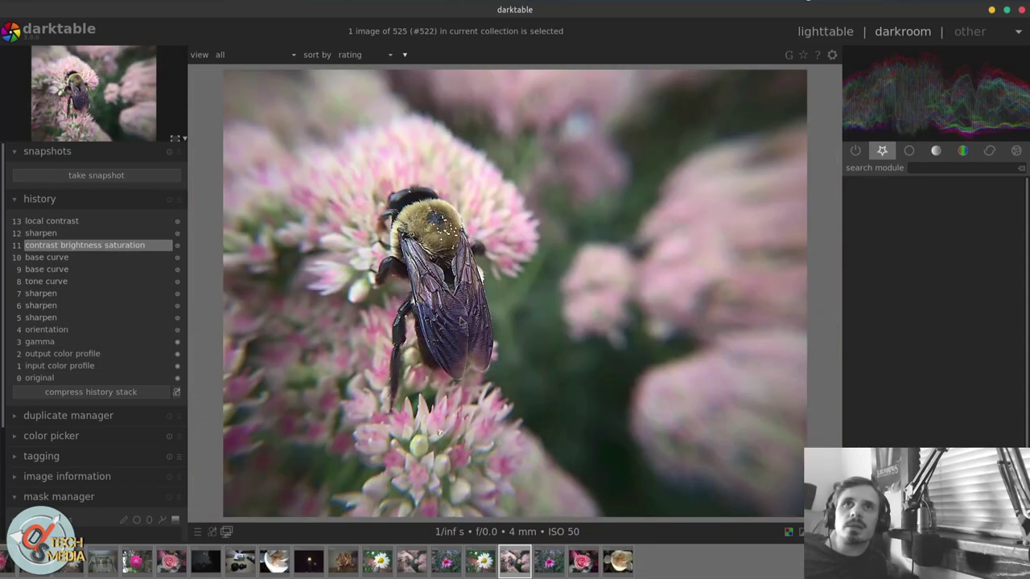
scroll(461, 321, up, 5)
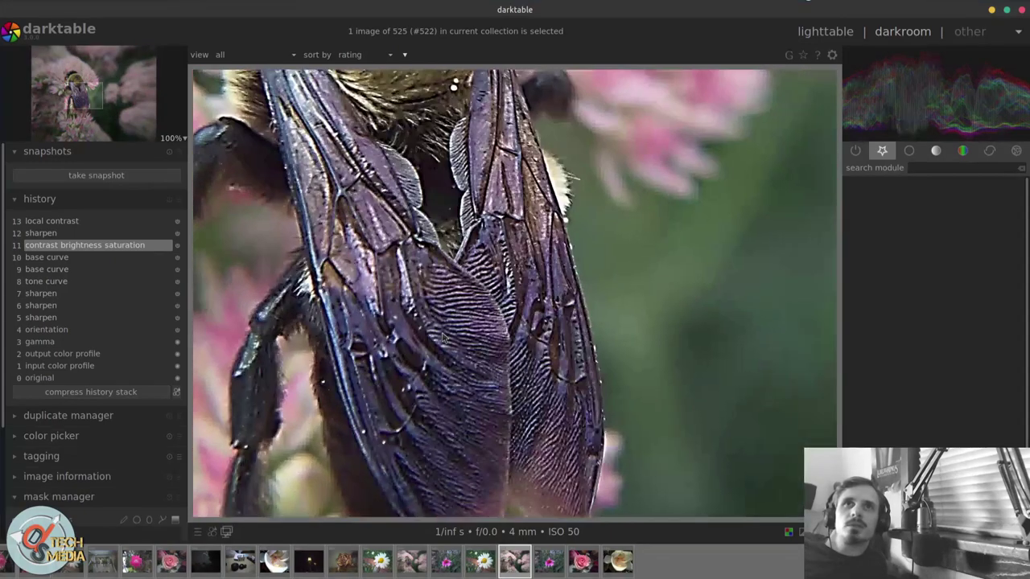
scroll(441, 338, down, 4)
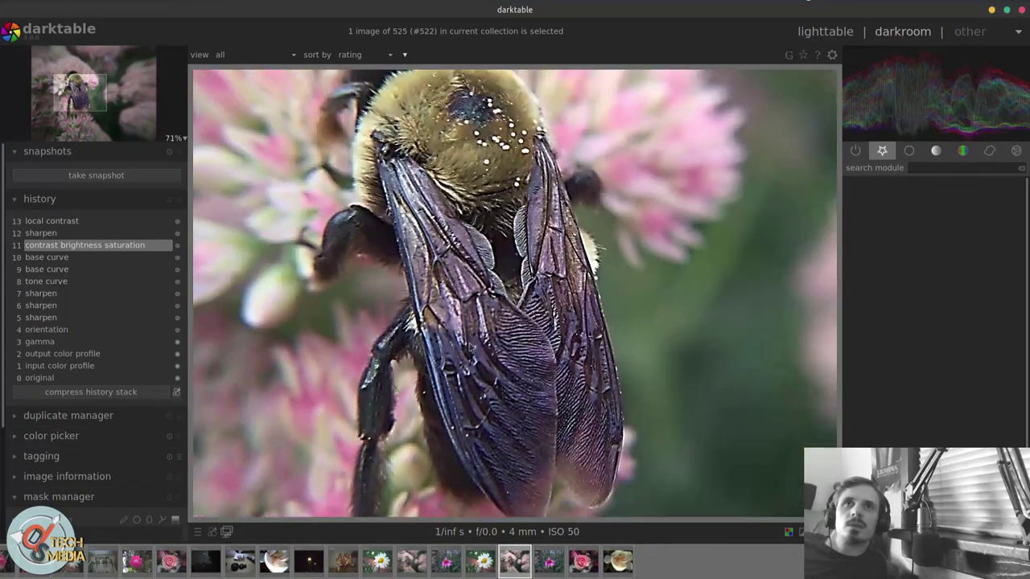
scroll(450, 334, down, 3)
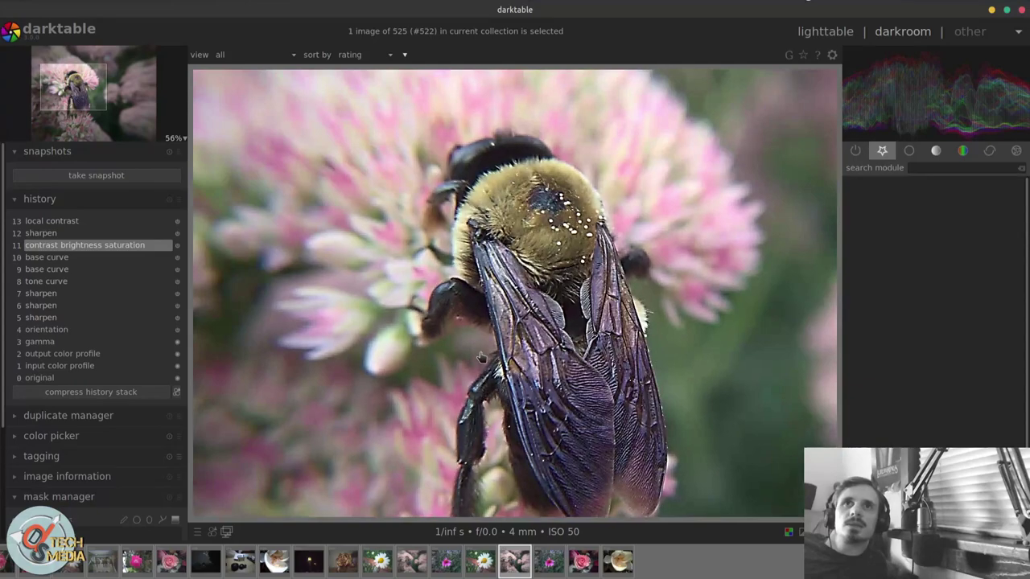
scroll(478, 352, up, 3)
scroll(478, 304, down, 1)
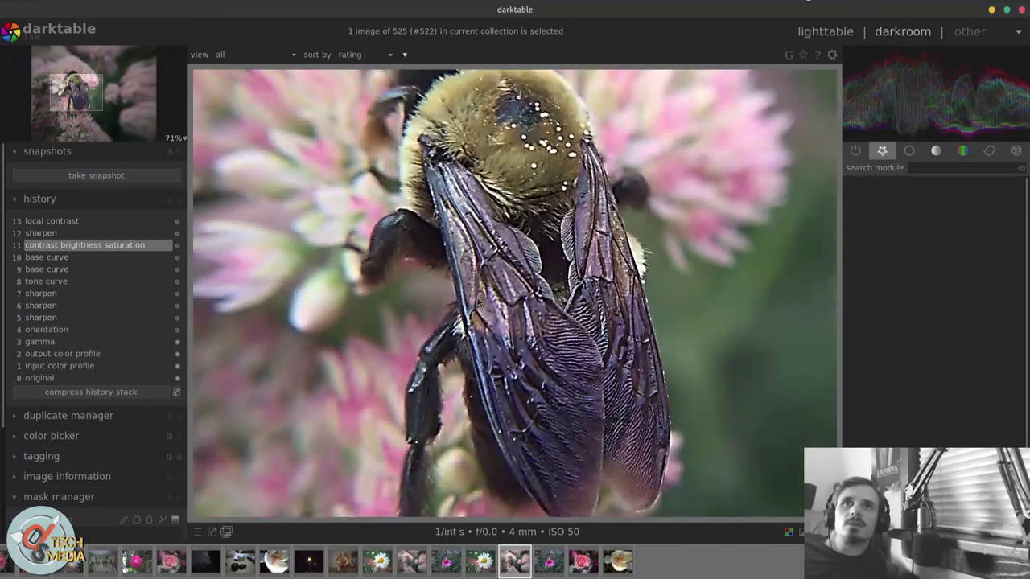
scroll(480, 303, down, 1)
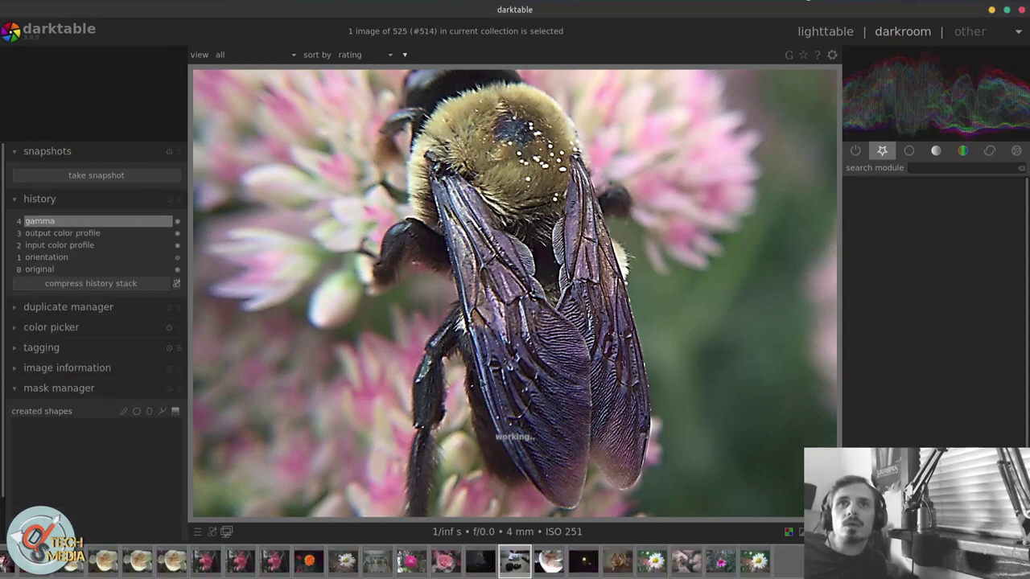
Open the AMIR lens-kit photo from the filmstrip and fit the whole image to the view
click(240, 561)
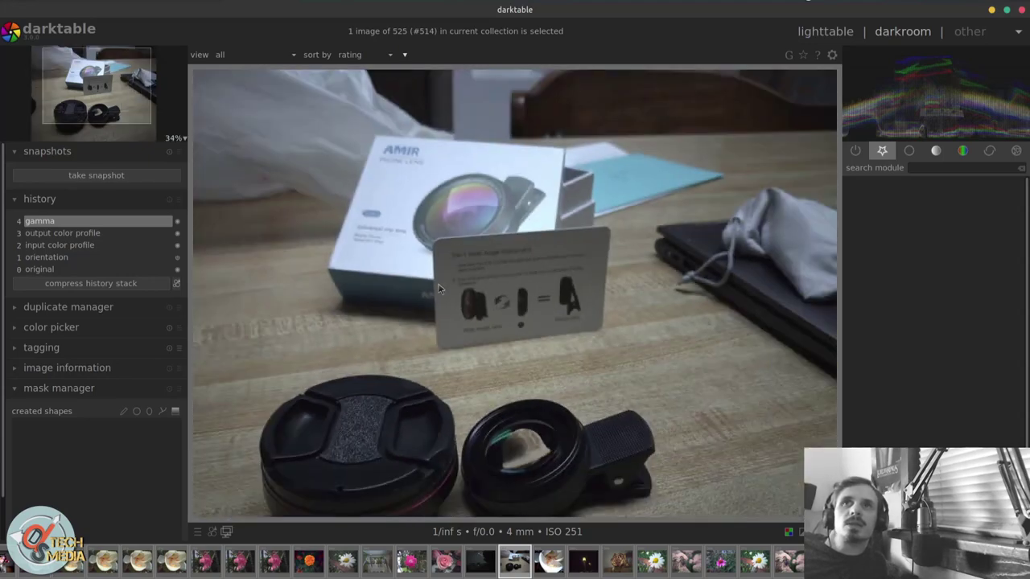
scroll(439, 288, down, 2)
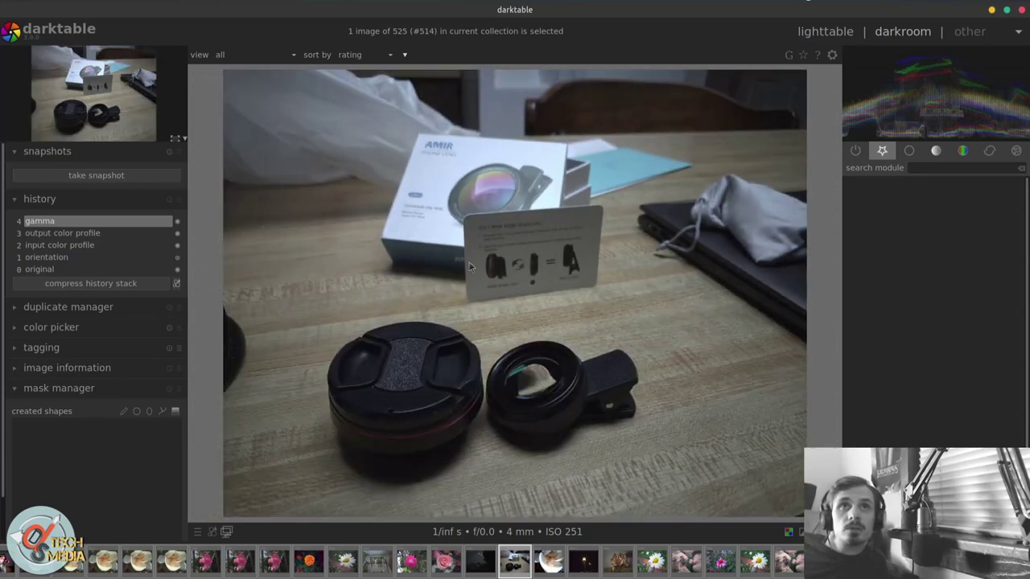